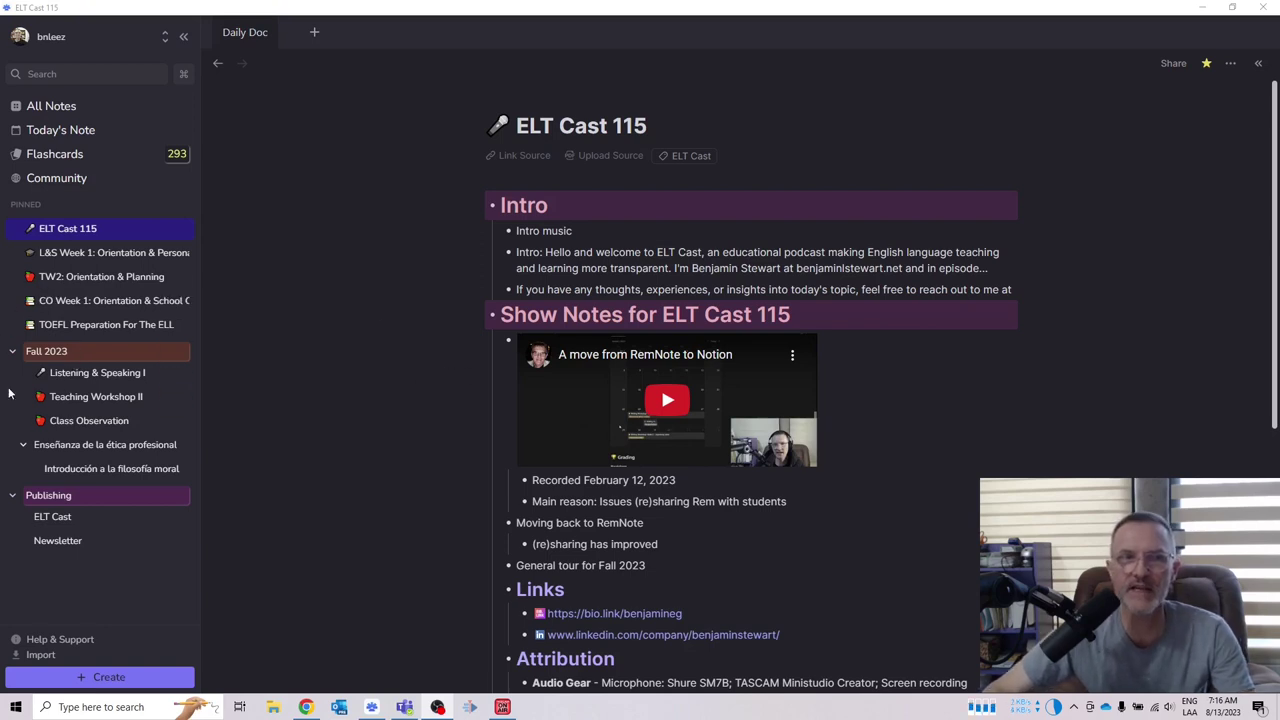
Open the Listening & Speaking I course document from the Fall 2023 folder in the sidebar.
{"action": "left_click", "coordinate": [89, 355]}
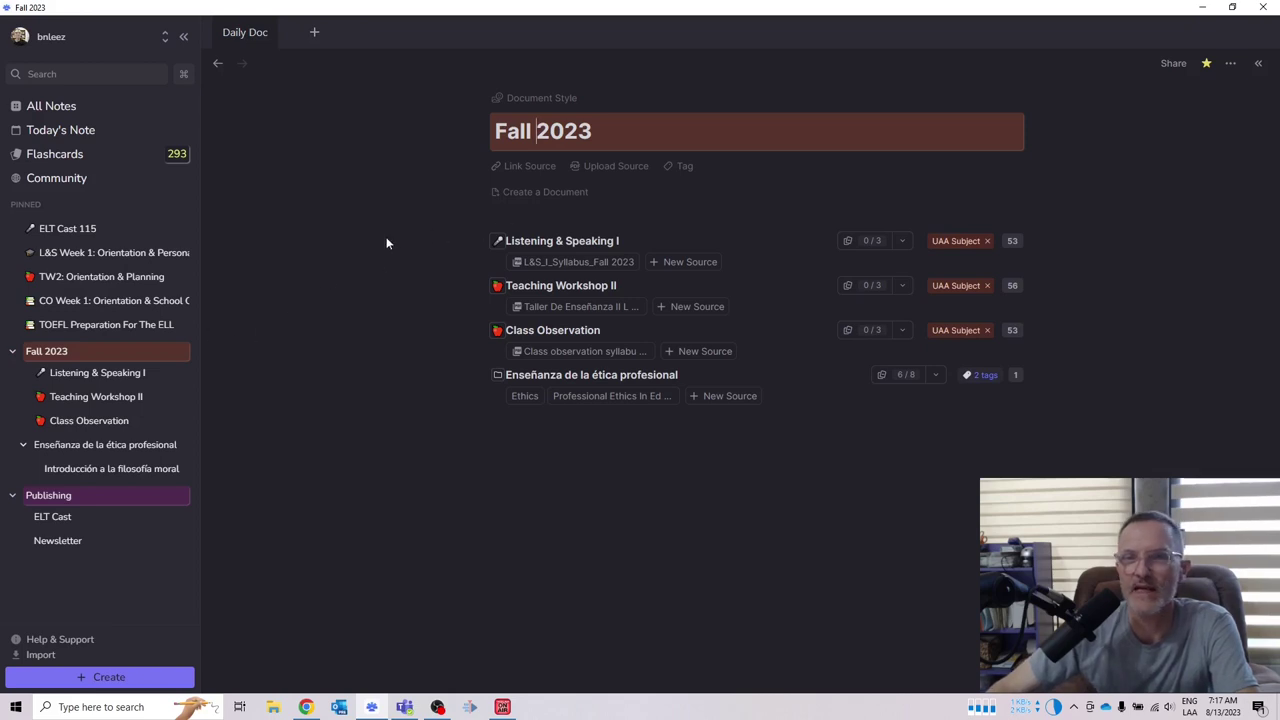
{"action": "left_click", "coordinate": [82, 376]}
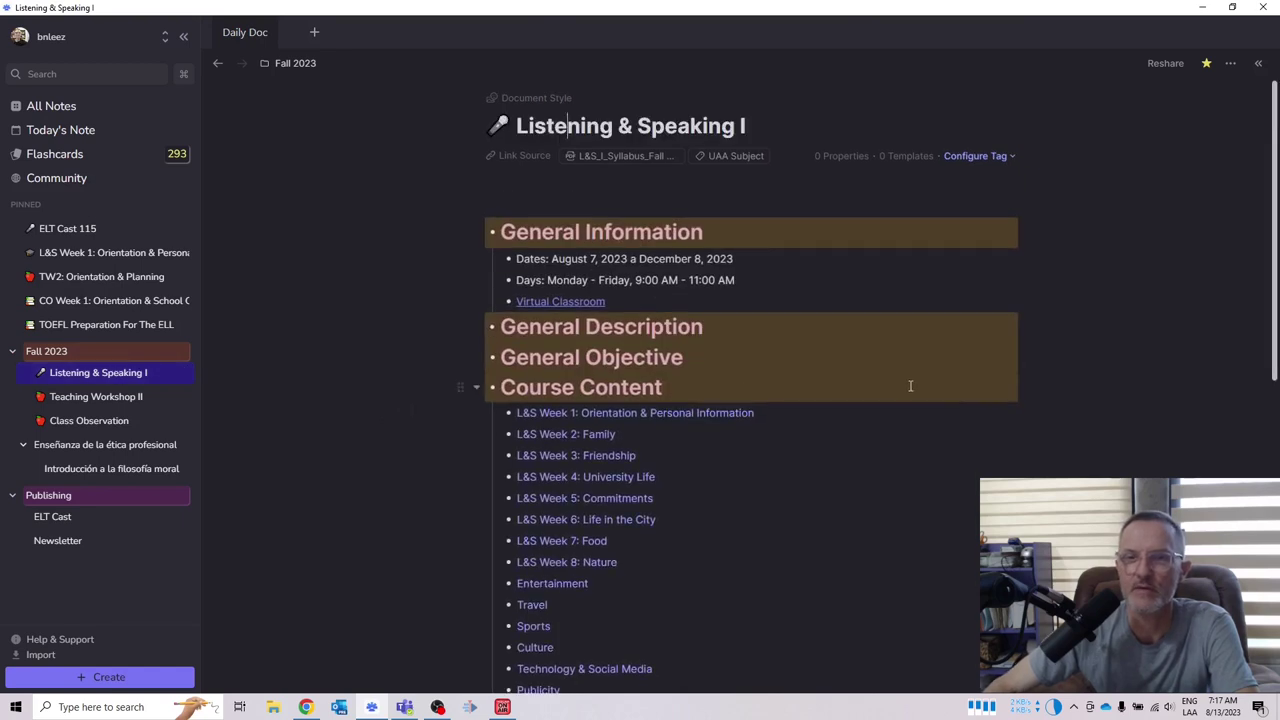
{"action": "scroll", "coordinate": [889, 400], "scroll_direction": "down", "scroll_amount": 1}
{"action": "scroll", "coordinate": [889, 400], "scroll_direction": "down", "scroll_amount": 3}
{"action": "scroll", "coordinate": [806, 429], "scroll_direction": "up", "scroll_amount": 1}
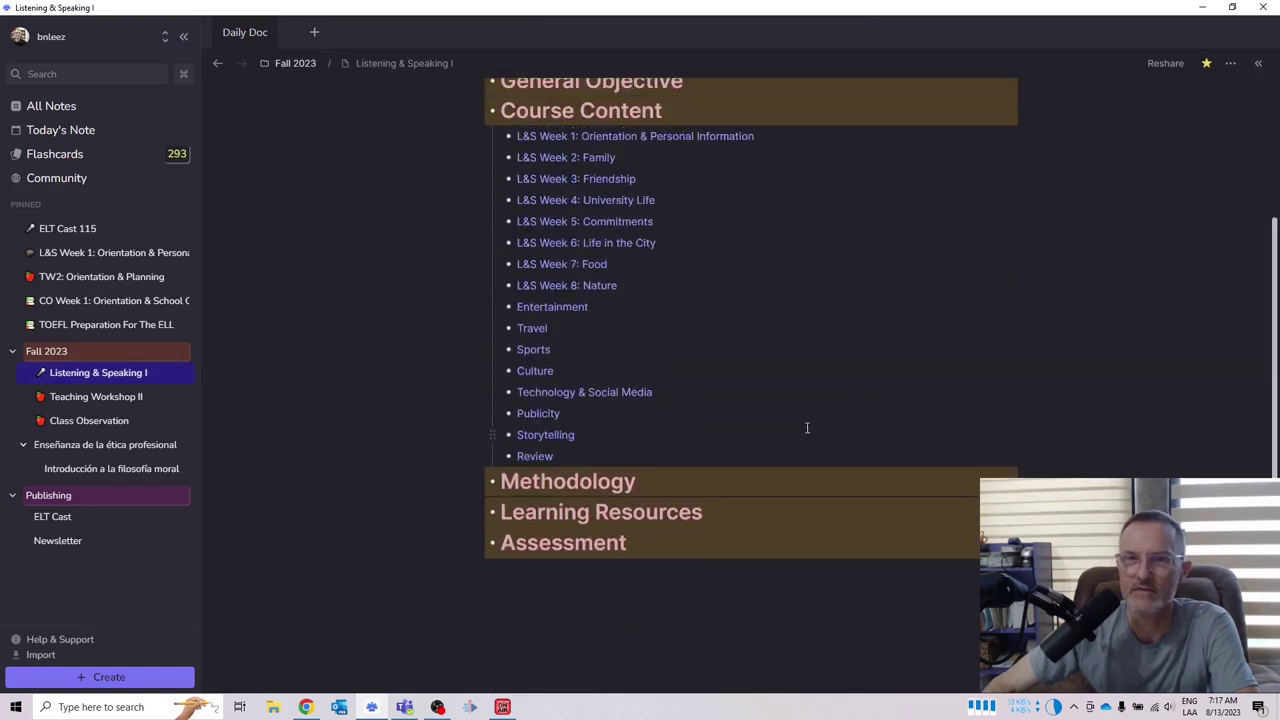
{"action": "scroll", "coordinate": [790, 410], "scroll_direction": "up", "scroll_amount": 2}
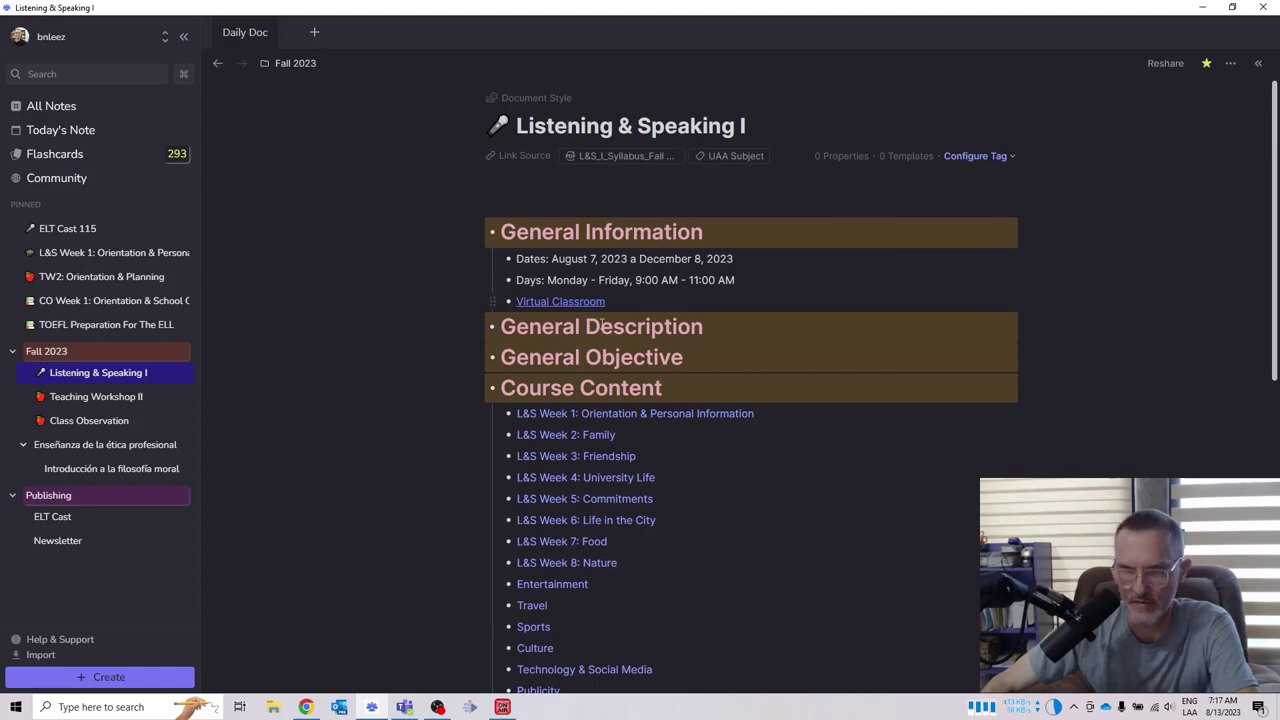
{"action": "mouse_move", "coordinate": [635, 136]}
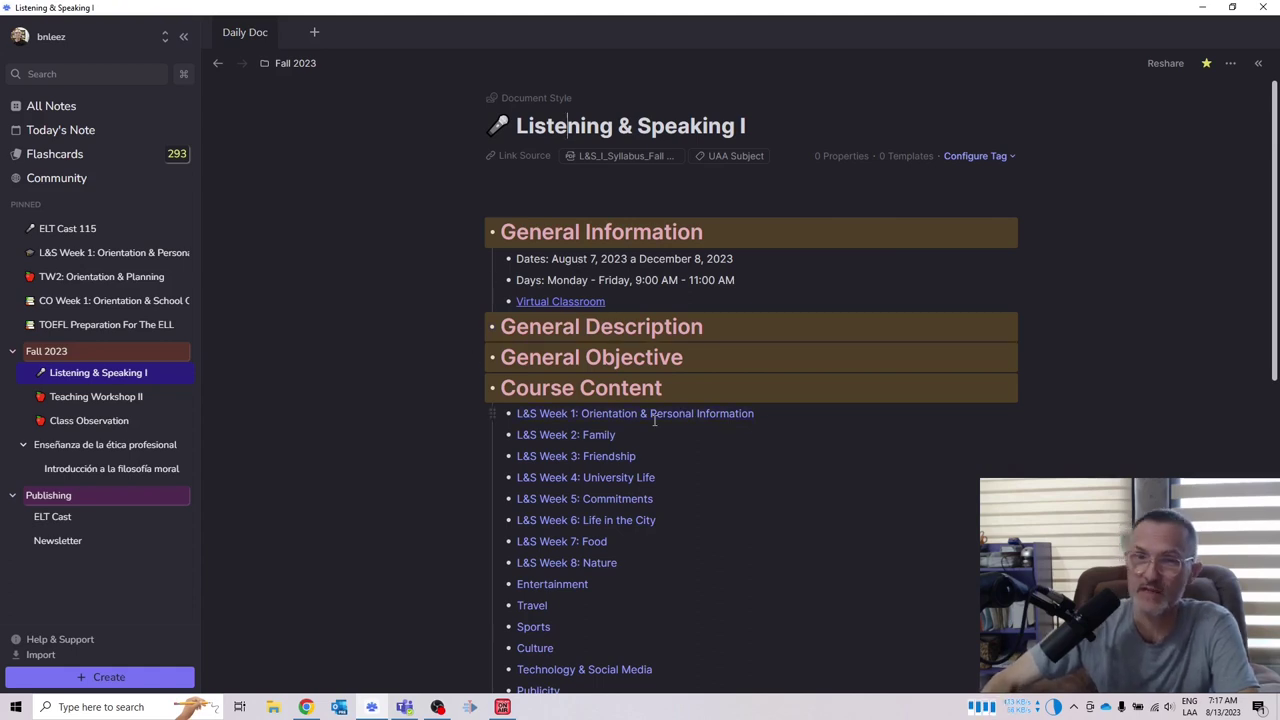
{"action": "scroll", "coordinate": [481, 351], "scroll_direction": "down", "scroll_amount": 1}
{"action": "scroll", "coordinate": [481, 351], "scroll_direction": "down", "scroll_amount": 1}
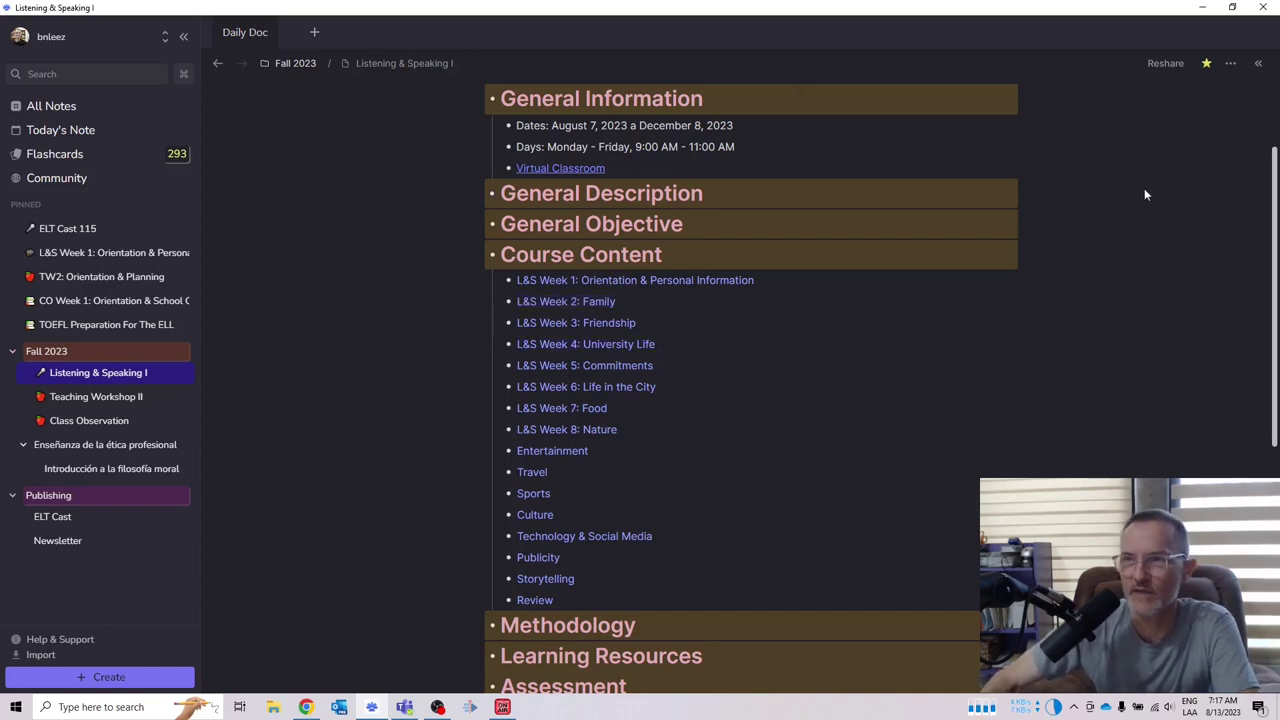
Reshare the Listening & Speaking I document, copy its public link, and dismiss the sharing panel.
{"action": "left_click", "coordinate": [1166, 64]}
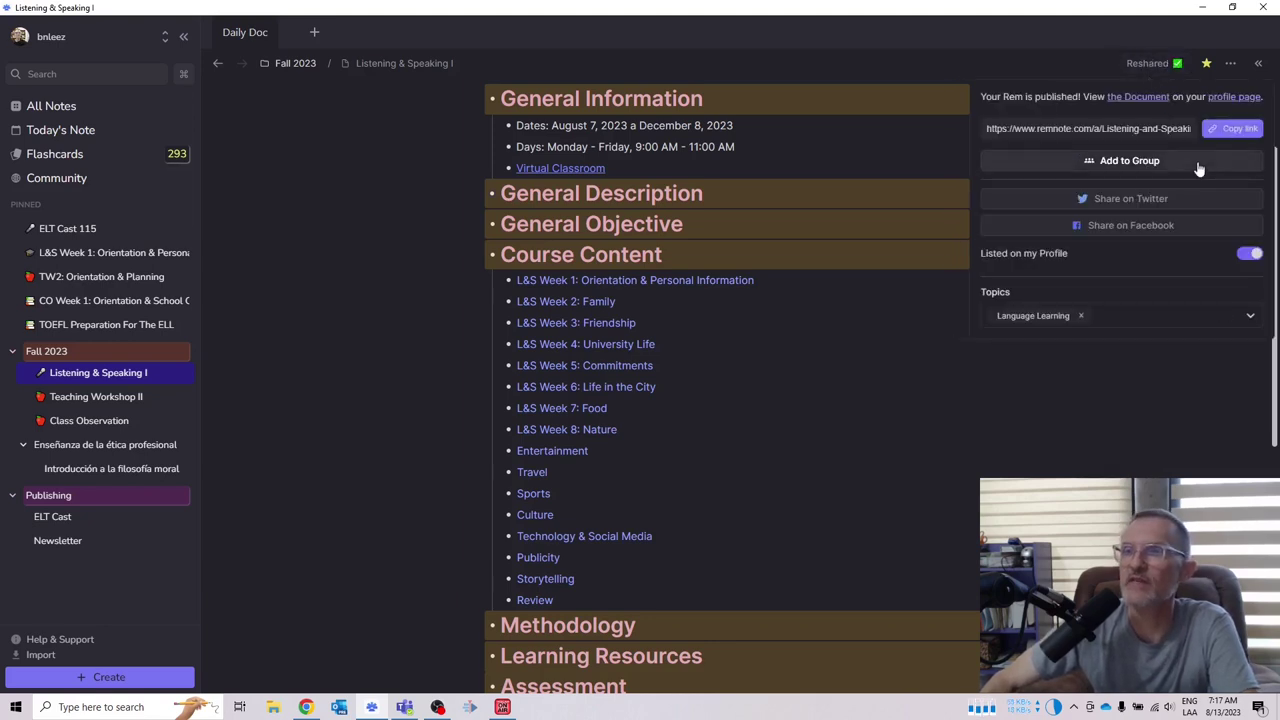
{"action": "left_click", "coordinate": [1226, 134]}
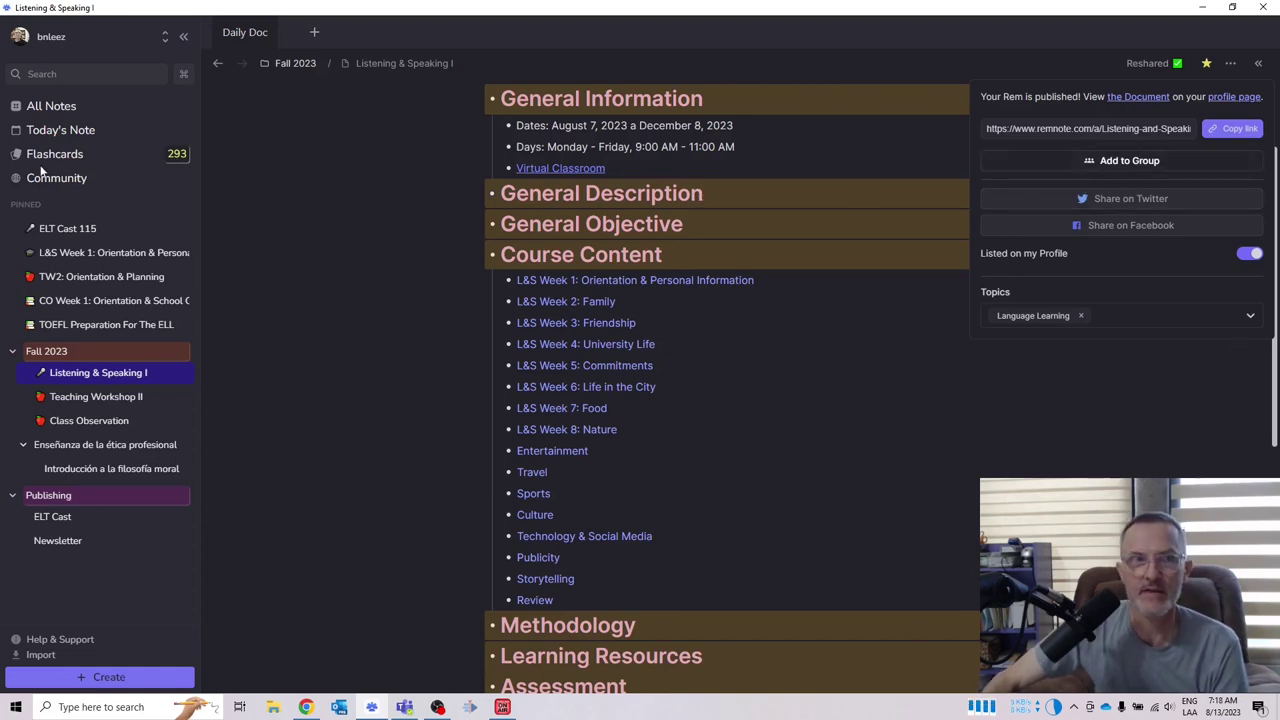
{"action": "key", "text": "Escape"}
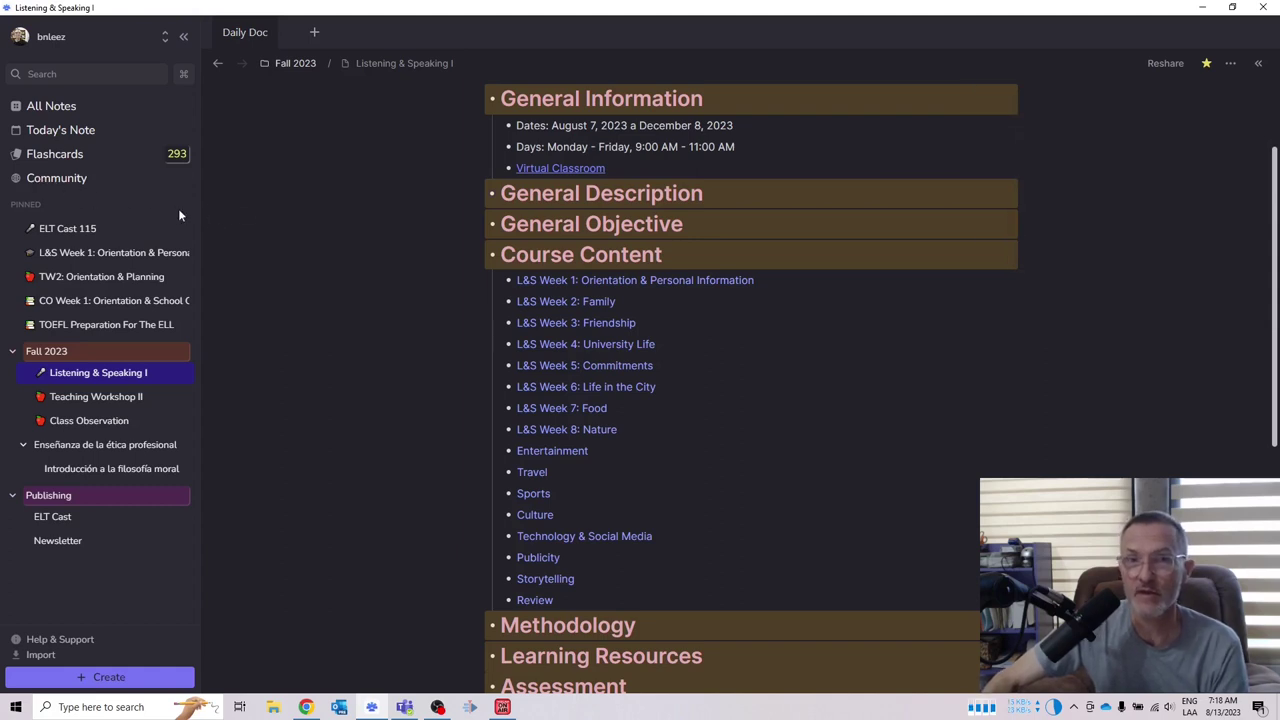
Go to Community, open your profile page, and show its Groups tab.
{"action": "left_click", "coordinate": [57, 180]}
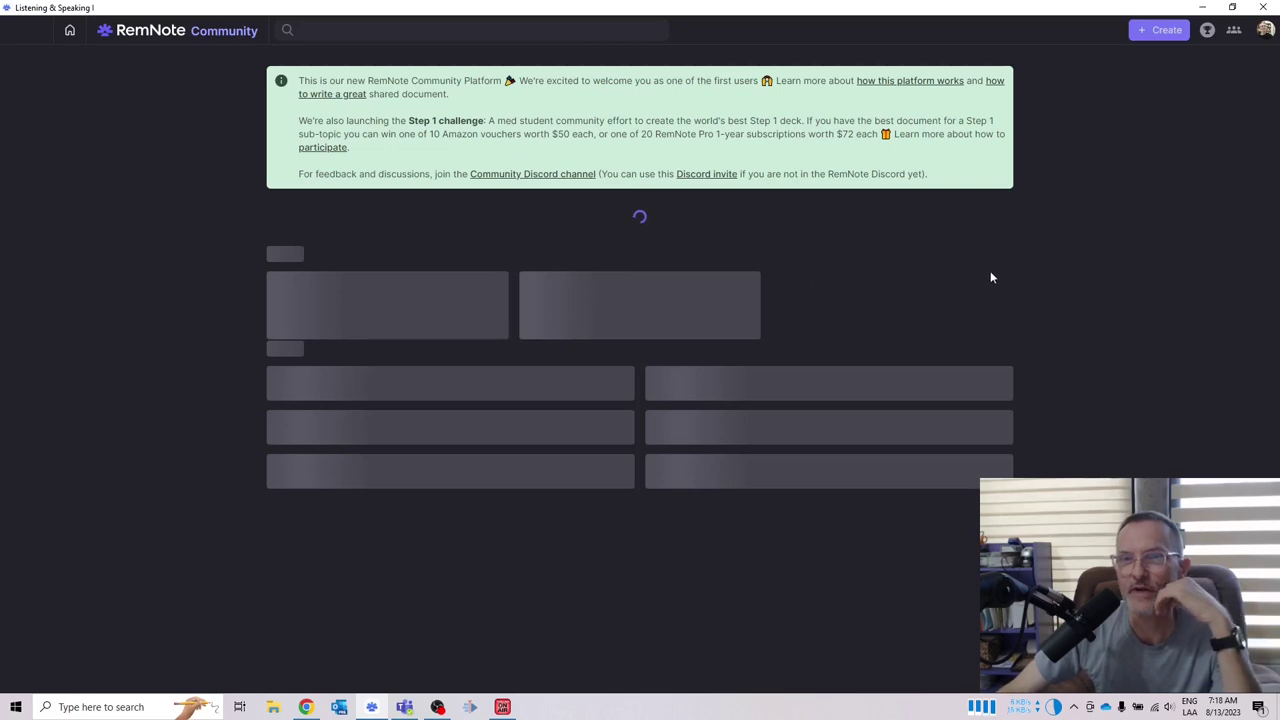
{"action": "left_click", "coordinate": [1256, 32]}
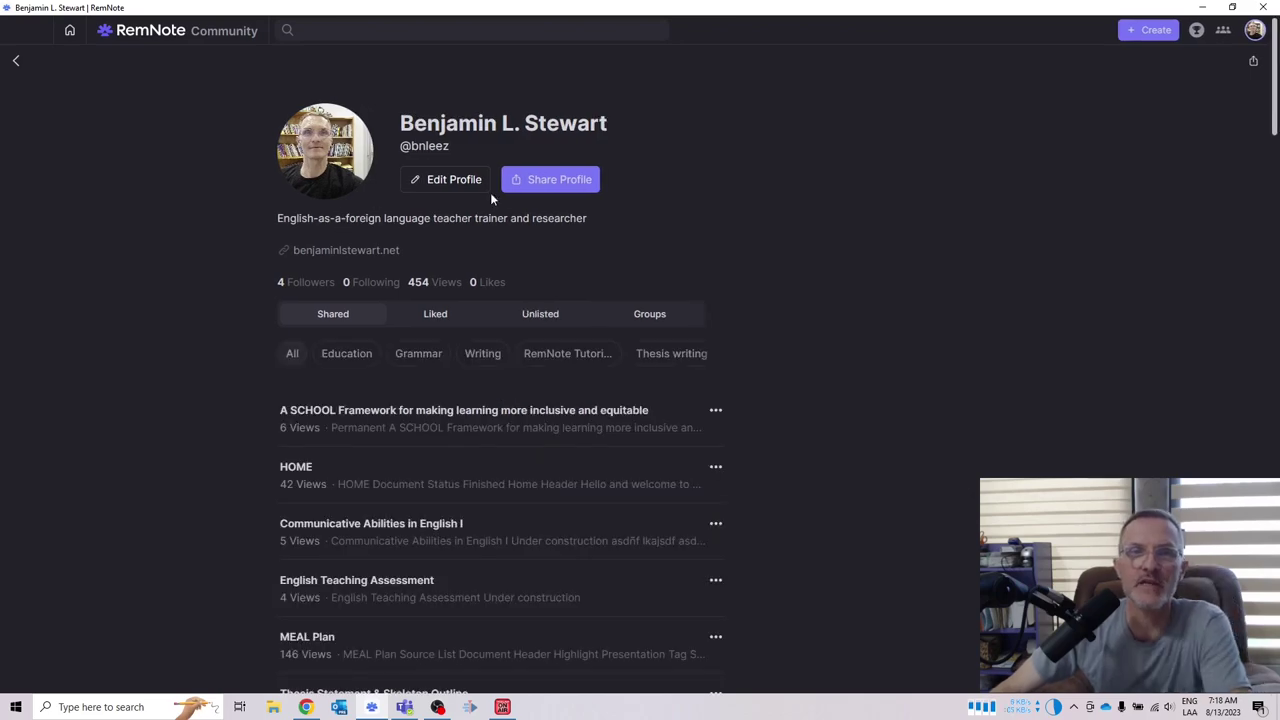
{"action": "scroll", "coordinate": [836, 316], "scroll_direction": "down", "scroll_amount": 2}
{"action": "scroll", "coordinate": [836, 316], "scroll_direction": "down", "scroll_amount": 1}
{"action": "scroll", "coordinate": [811, 334], "scroll_direction": "down", "scroll_amount": 1}
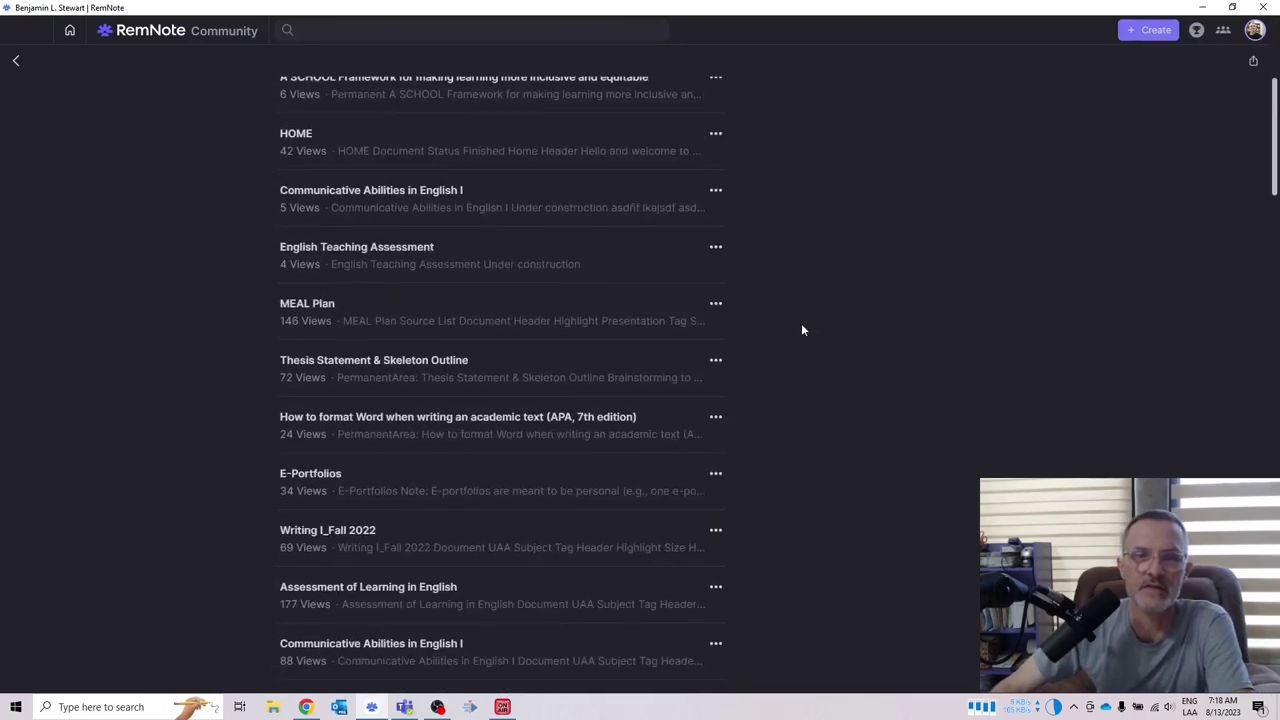
{"action": "scroll", "coordinate": [801, 329], "scroll_direction": "down", "scroll_amount": 2}
{"action": "scroll", "coordinate": [804, 338], "scroll_direction": "down", "scroll_amount": 3}
{"action": "scroll", "coordinate": [806, 340], "scroll_direction": "up", "scroll_amount": 5}
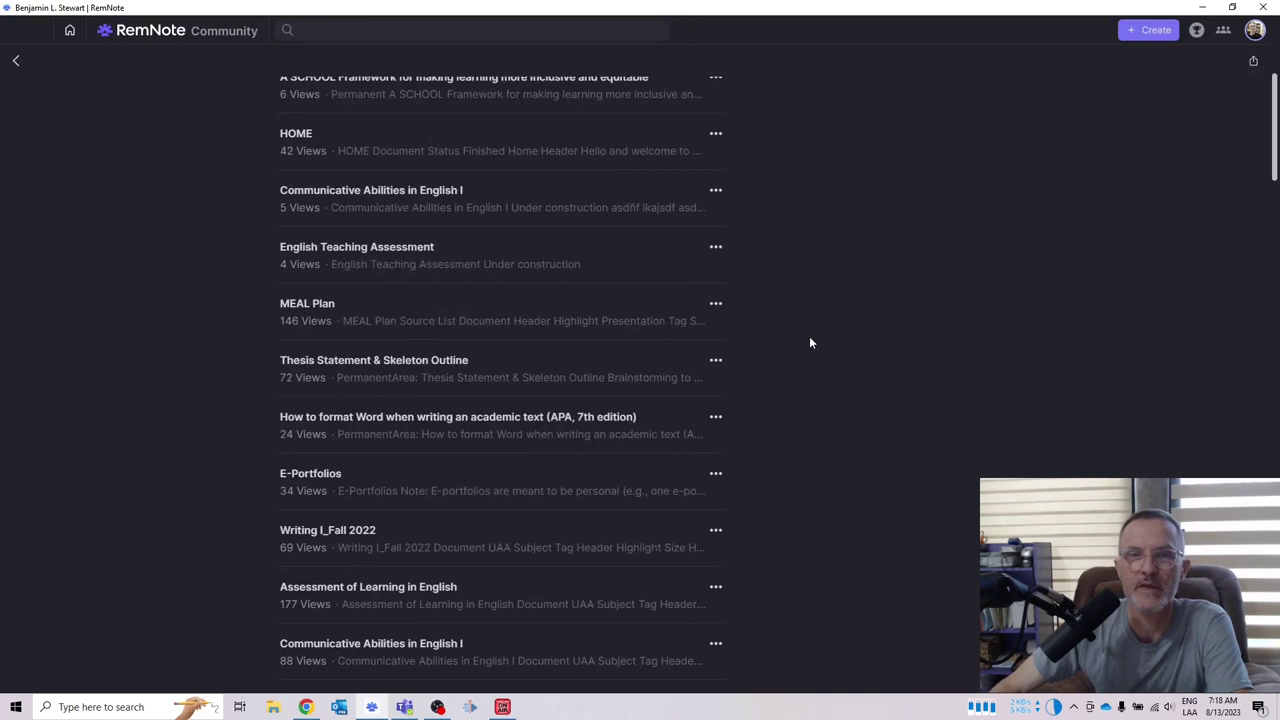
{"action": "scroll", "coordinate": [809, 336], "scroll_direction": "up", "scroll_amount": 4}
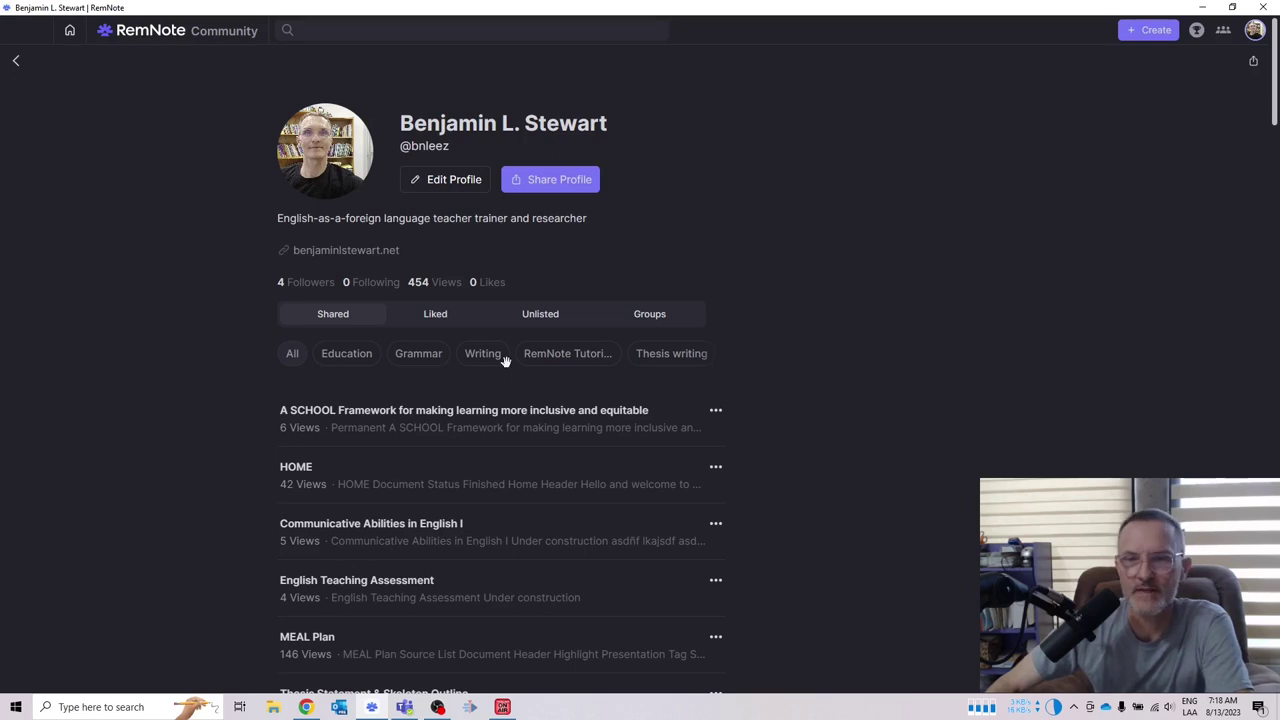
{"action": "left_click", "coordinate": [649, 322]}
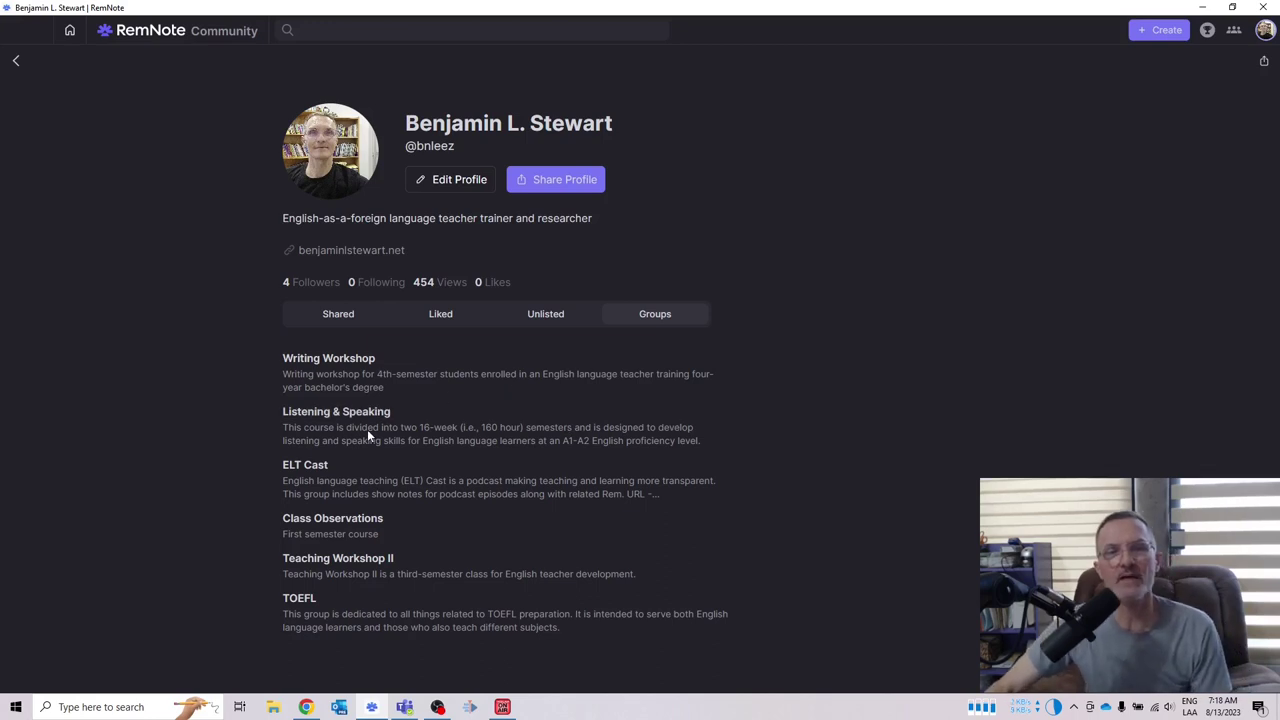
Visit the Listening & Speaking group, then go Home to the All Notes list.
{"action": "left_click", "coordinate": [305, 413]}
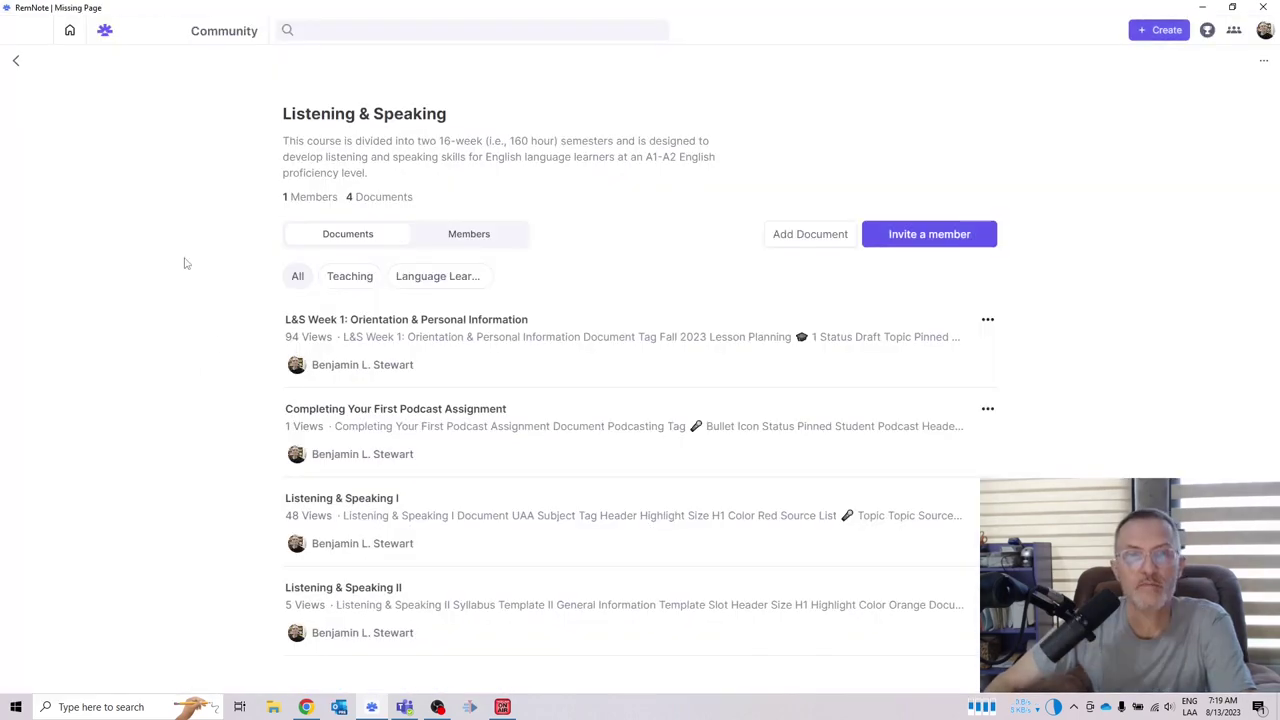
{"action": "left_click", "coordinate": [70, 31]}
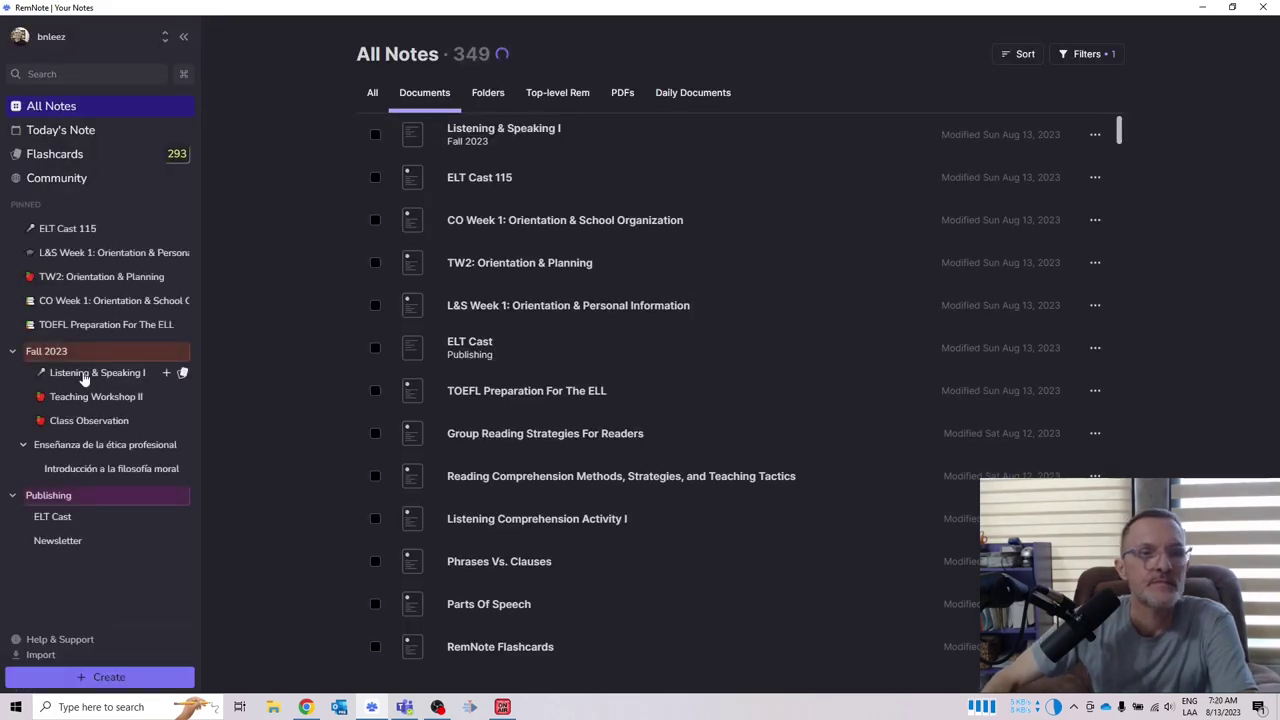
Open L&S Week 1: Orientation & Personal Information from Listening & Speaking I and select the August 7th, 2023 date.
{"action": "left_click", "coordinate": [88, 372]}
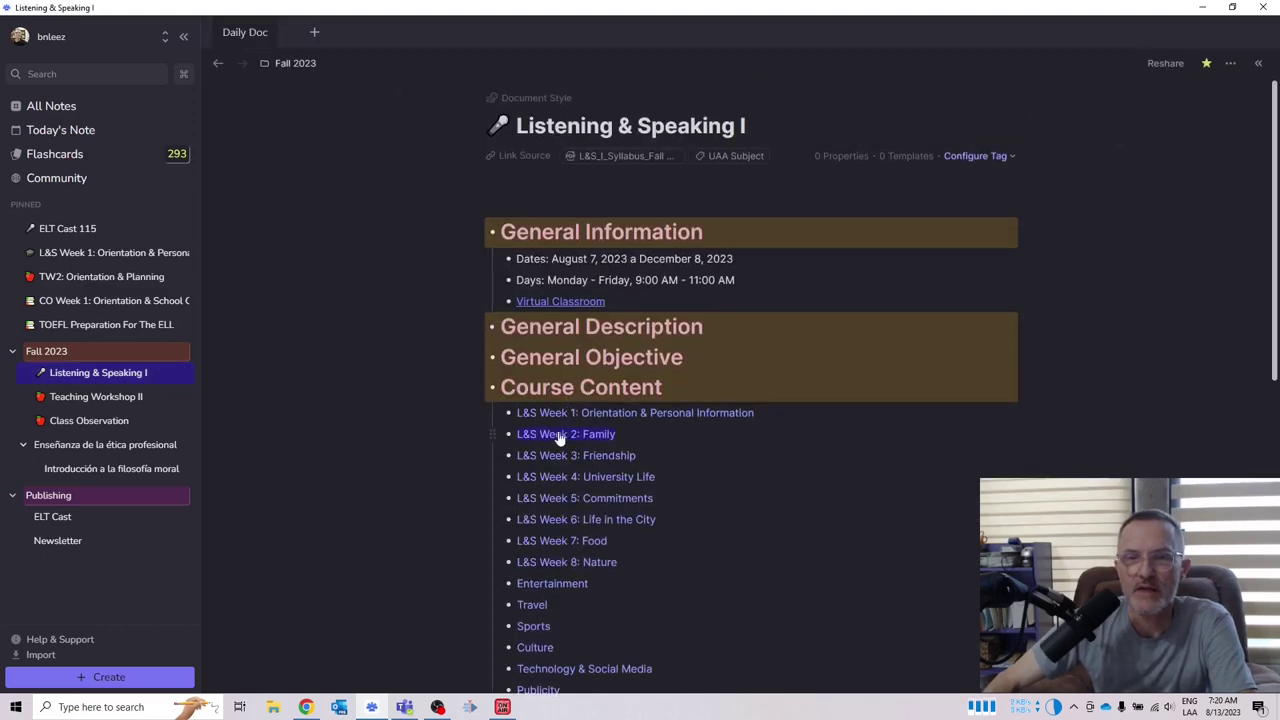
{"action": "left_click", "coordinate": [552, 414]}
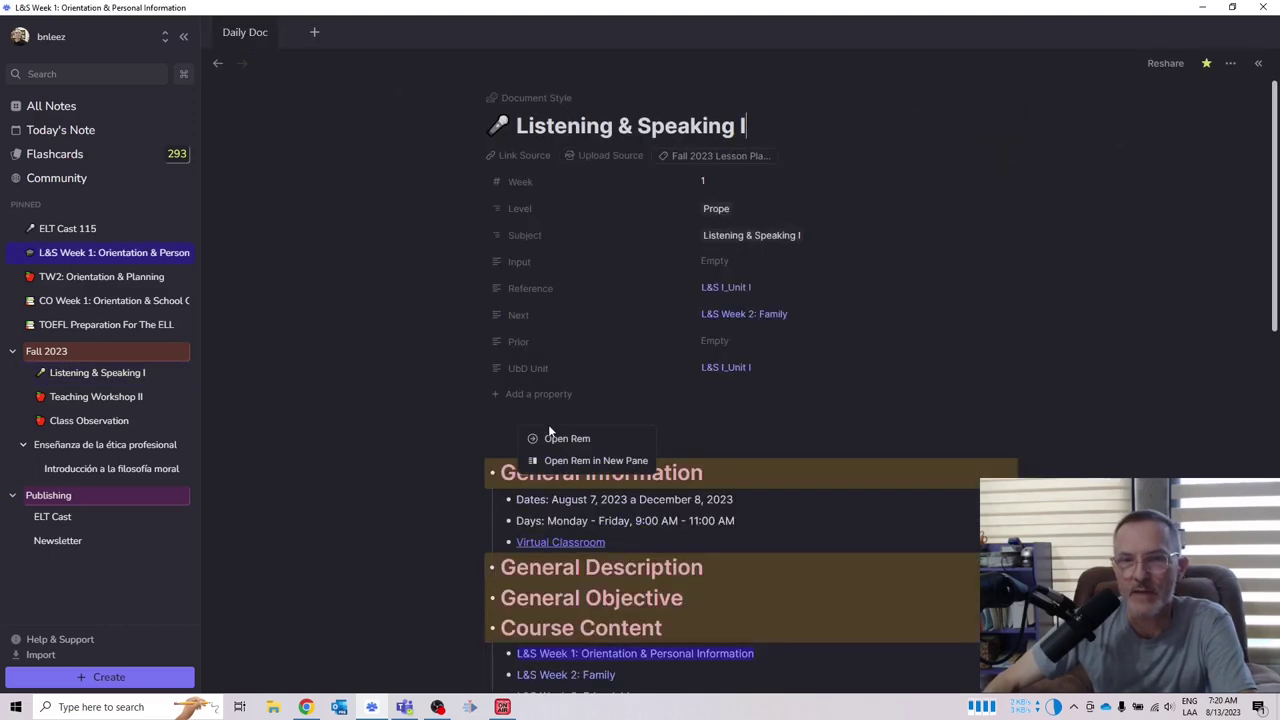
{"action": "scroll", "coordinate": [600, 155], "scroll_direction": "down", "scroll_amount": 3}
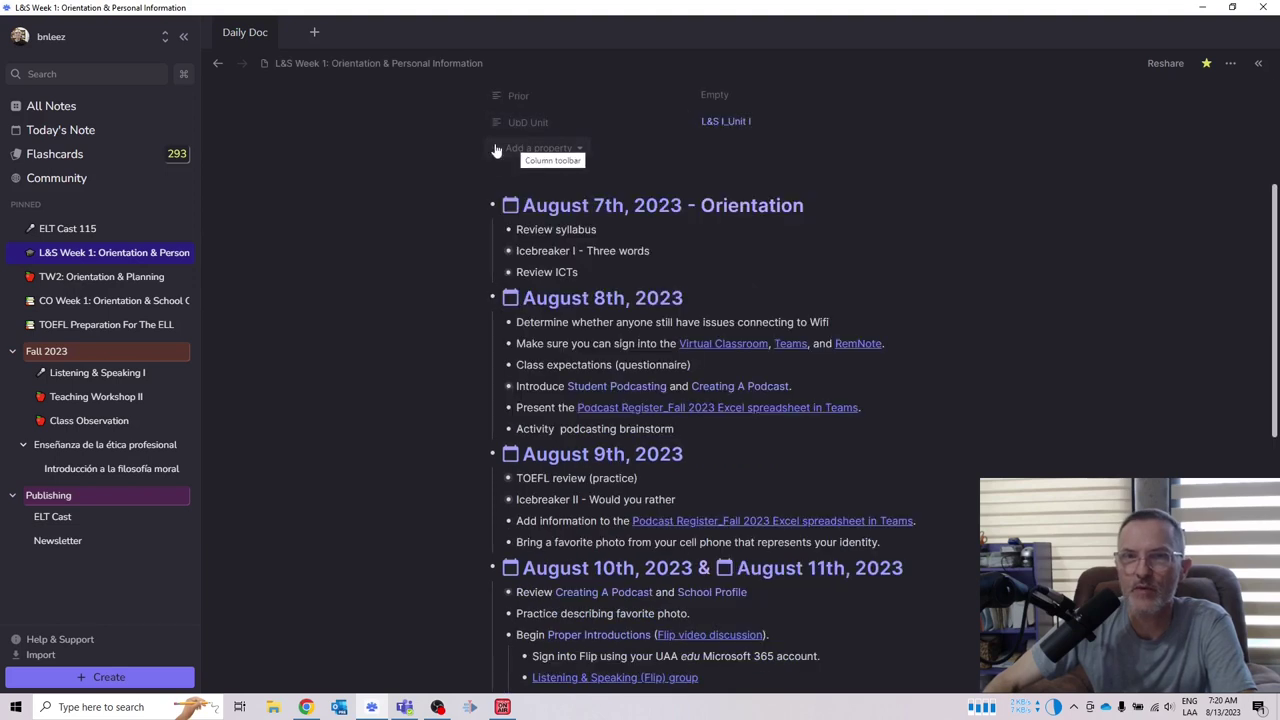
{"action": "scroll", "coordinate": [470, 215], "scroll_direction": "up", "scroll_amount": 3}
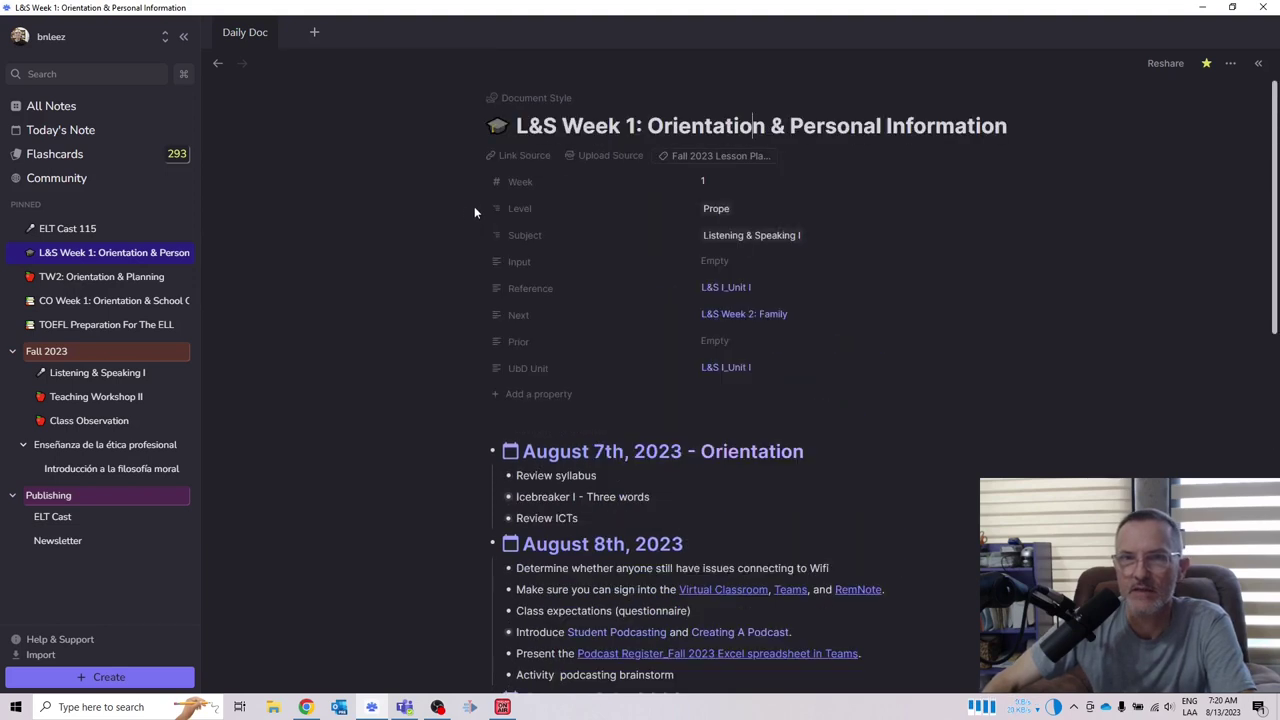
{"action": "scroll", "coordinate": [423, 185], "scroll_direction": "down", "scroll_amount": 2}
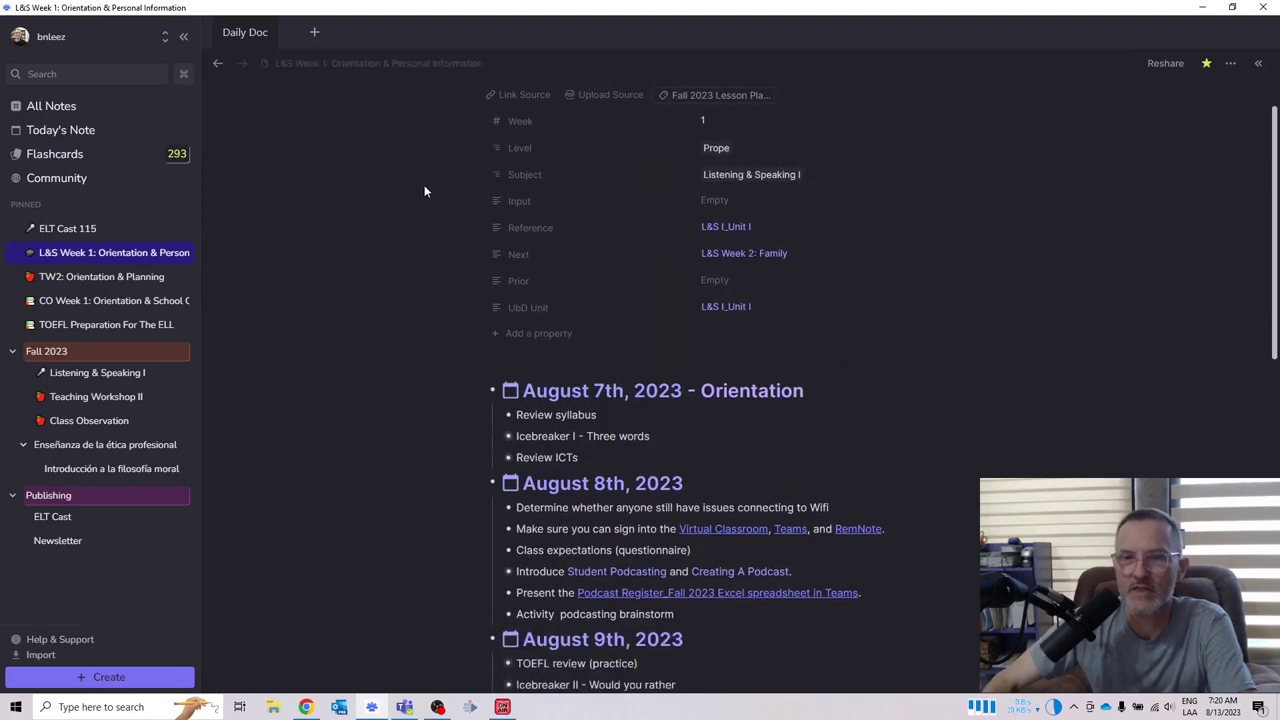
{"action": "scroll", "coordinate": [381, 237], "scroll_direction": "up", "scroll_amount": 2}
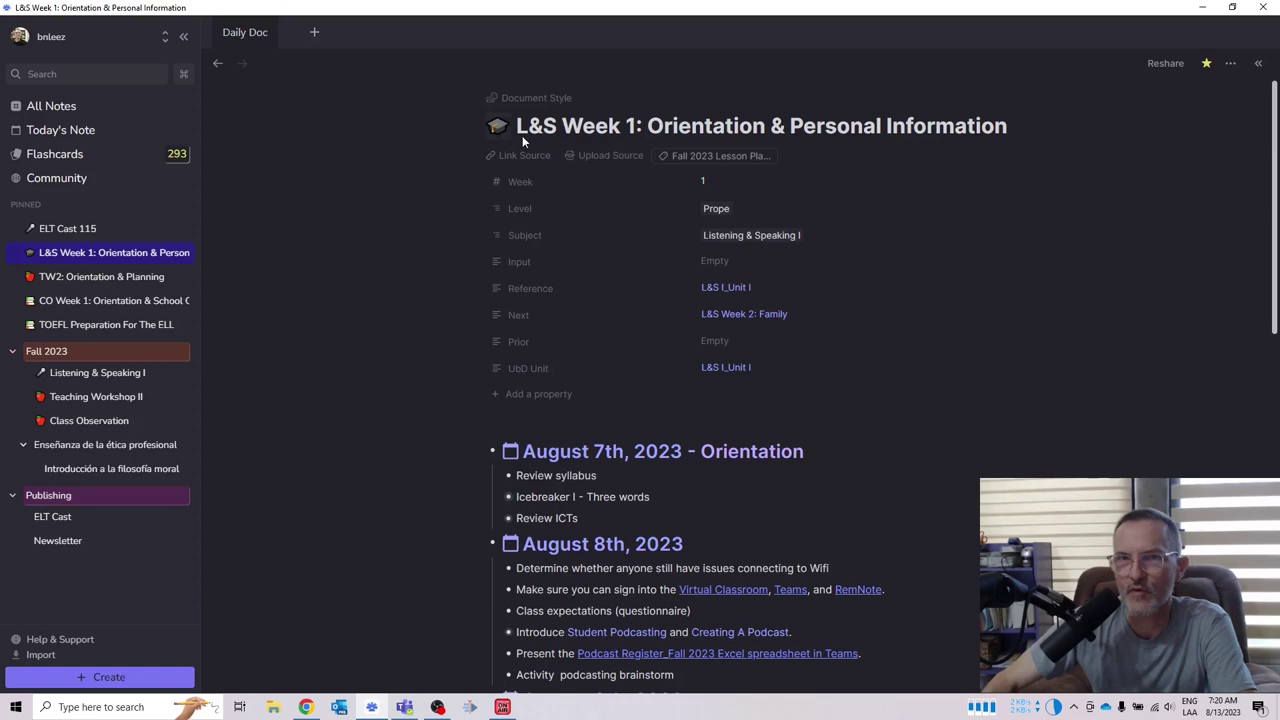
{"action": "scroll", "coordinate": [710, 238], "scroll_direction": "down", "scroll_amount": 3}
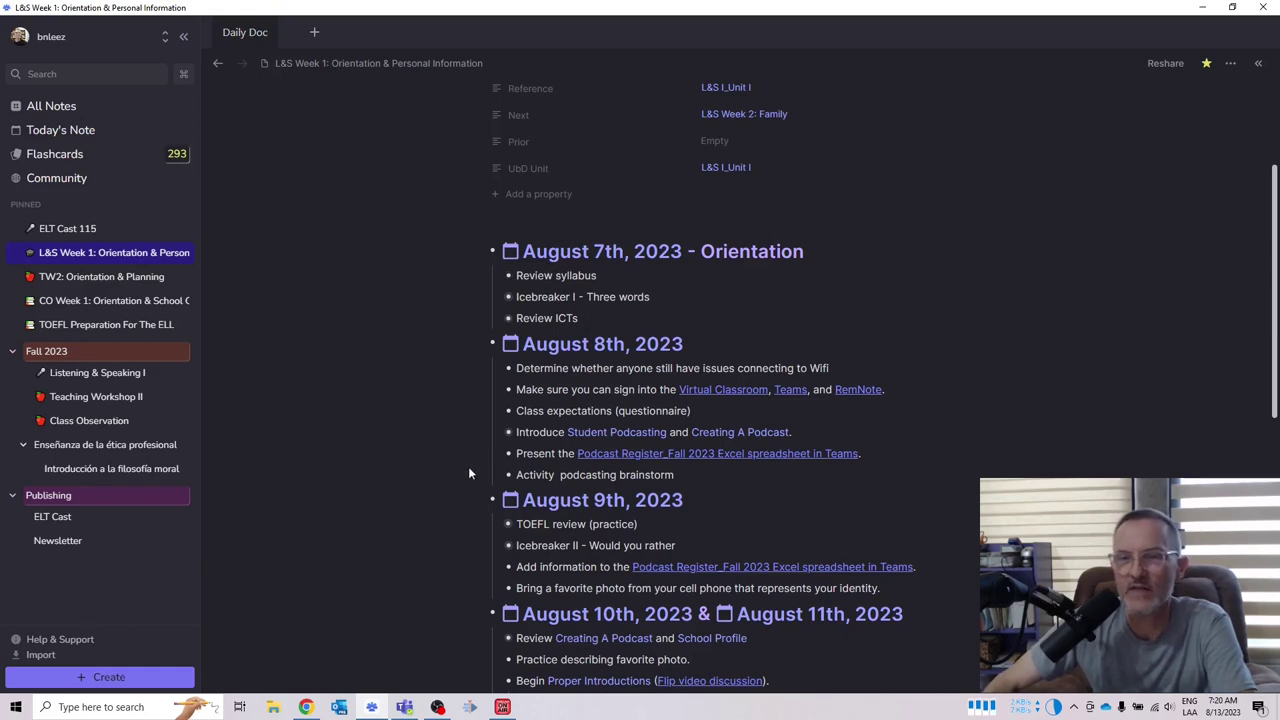
{"action": "scroll", "coordinate": [889, 363], "scroll_direction": "down", "scroll_amount": 1}
{"action": "scroll", "coordinate": [889, 363], "scroll_direction": "down", "scroll_amount": 1}
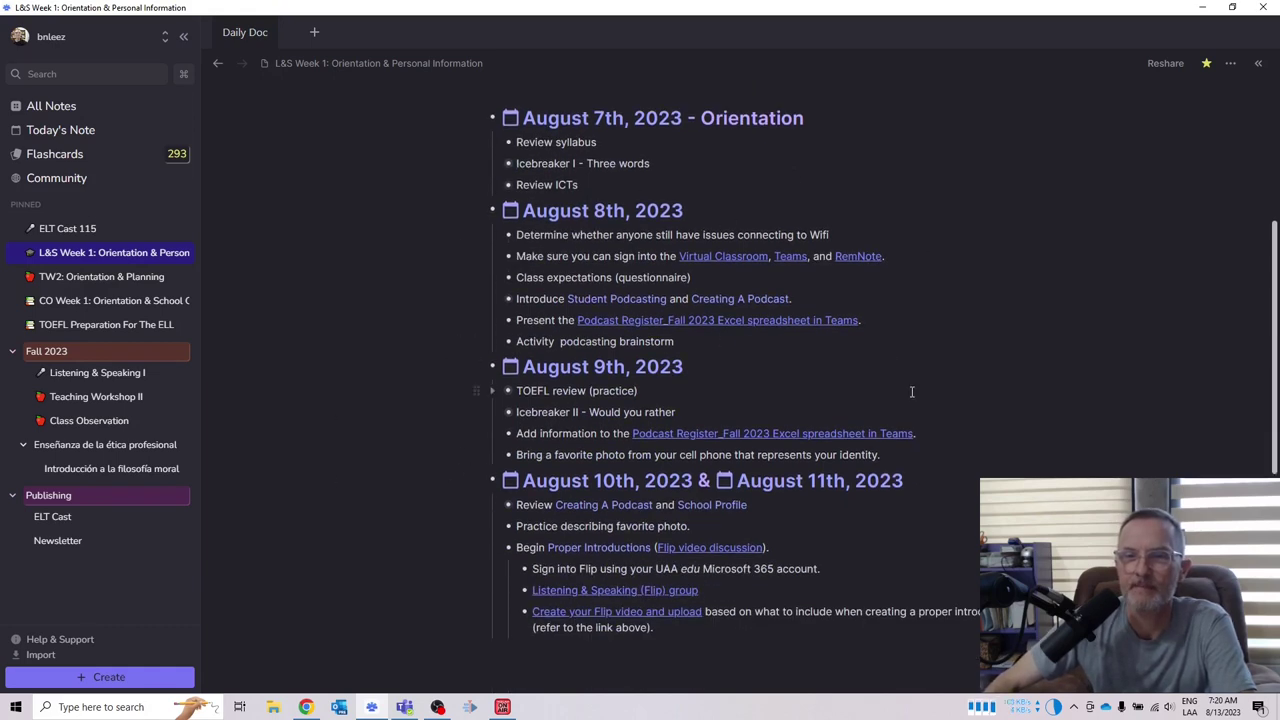
{"action": "scroll", "coordinate": [927, 397], "scroll_direction": "up", "scroll_amount": 3}
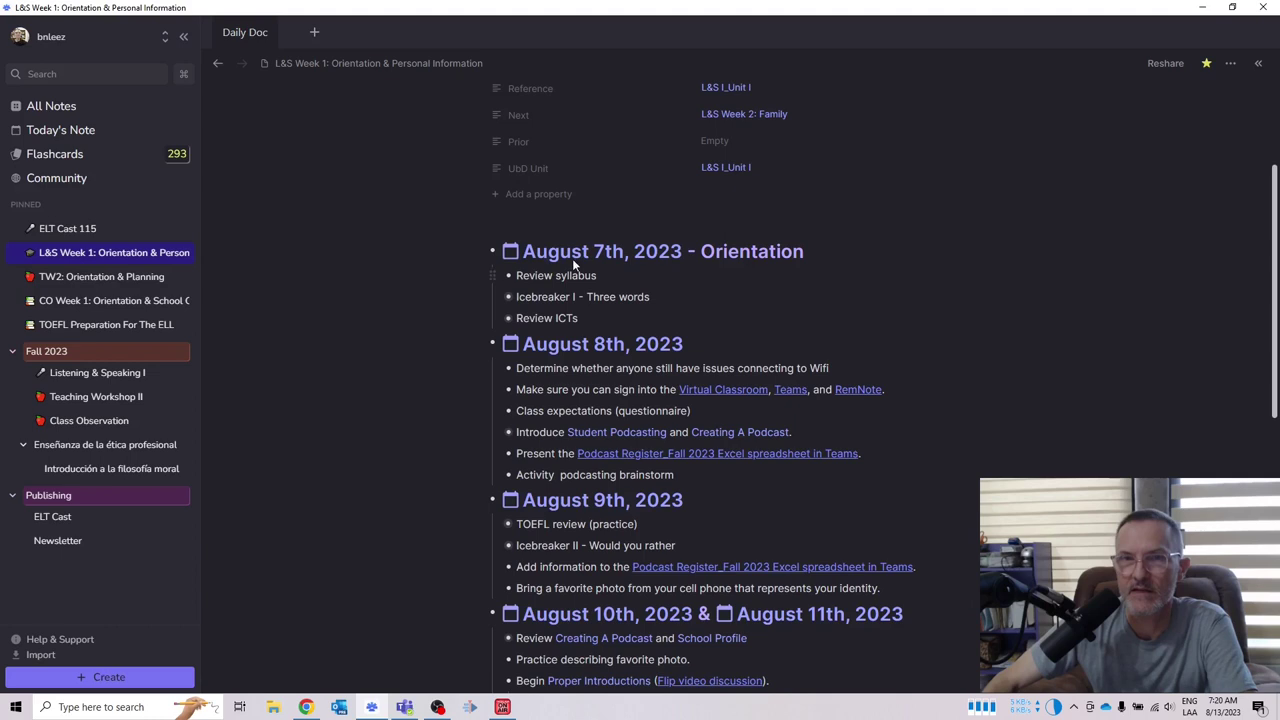
{"action": "left_click_drag", "start_coordinate": [470, 255], "coordinate": [631, 251]}
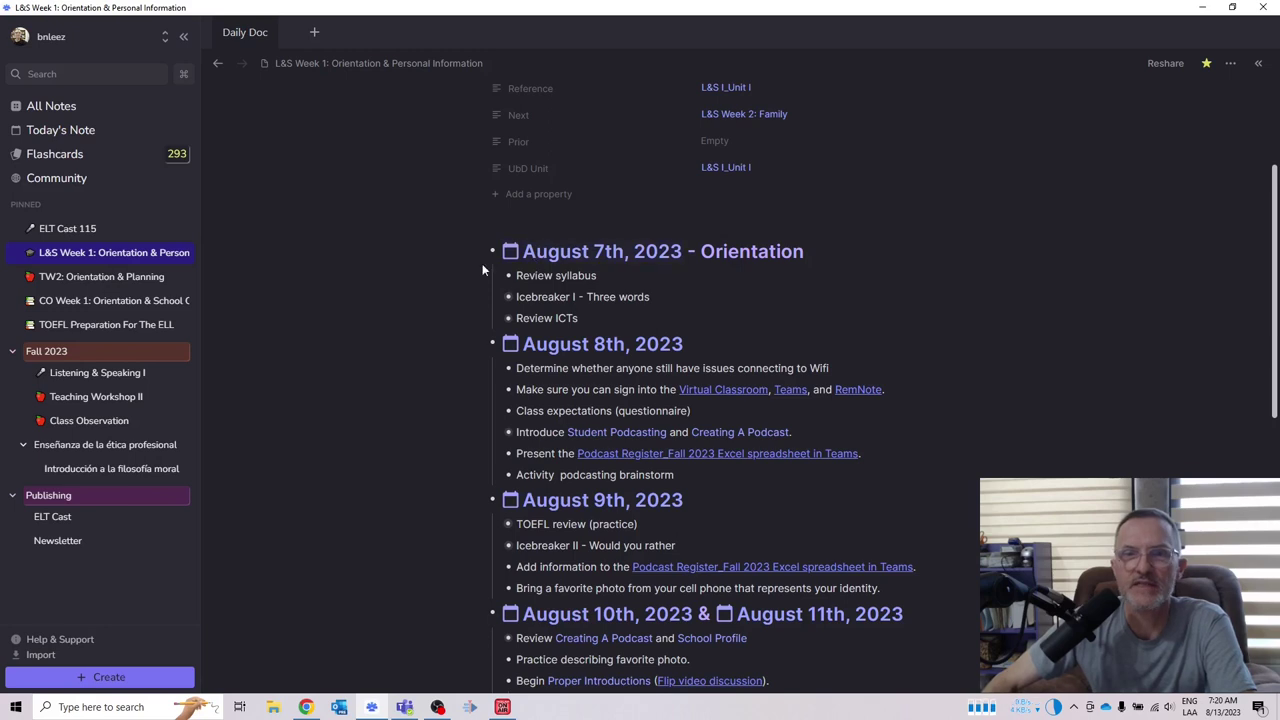
Jump via the calendar to the August 7th, 2023 daily note and scroll through its references.
{"action": "left_click", "coordinate": [61, 135]}
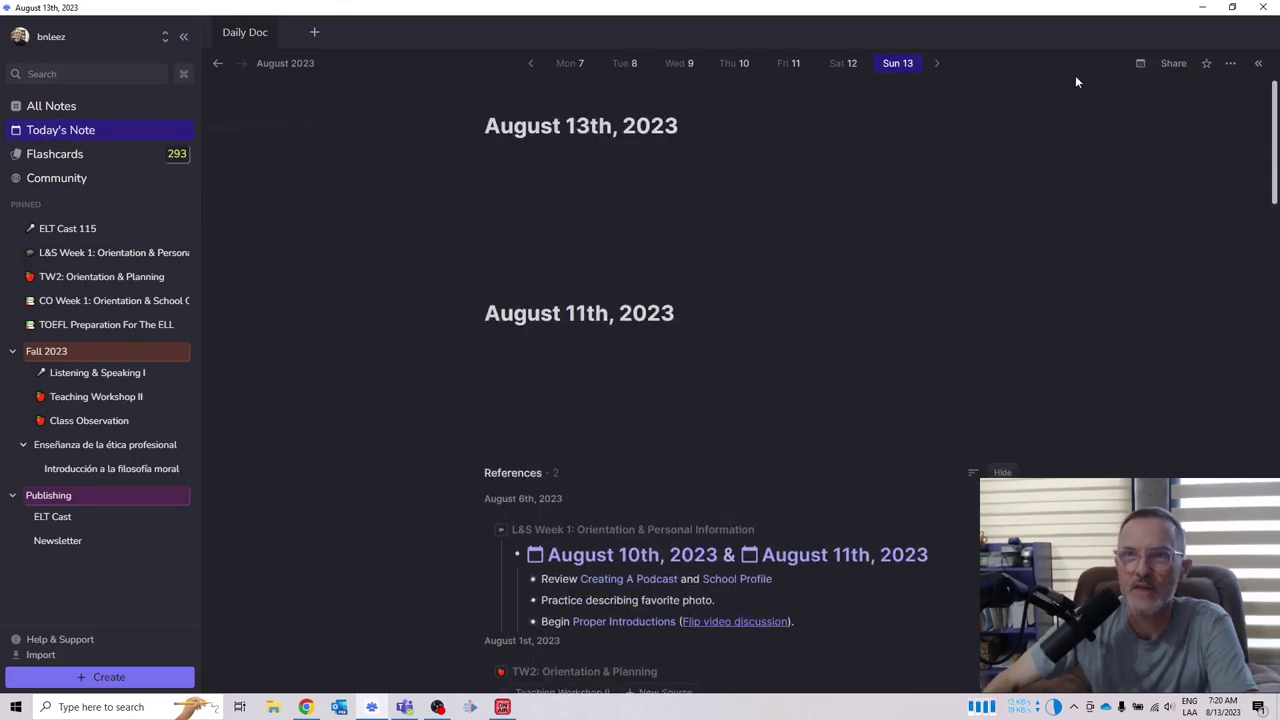
{"action": "left_click", "coordinate": [1140, 64]}
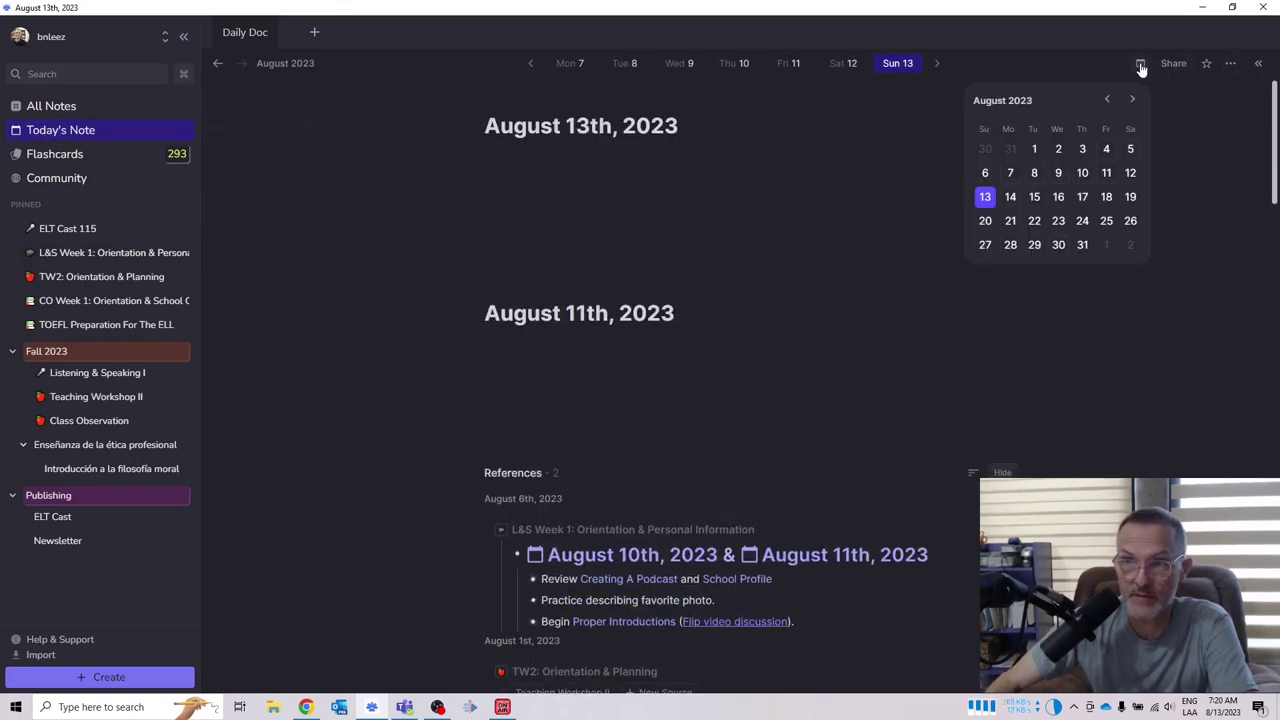
{"action": "left_click", "coordinate": [1010, 173]}
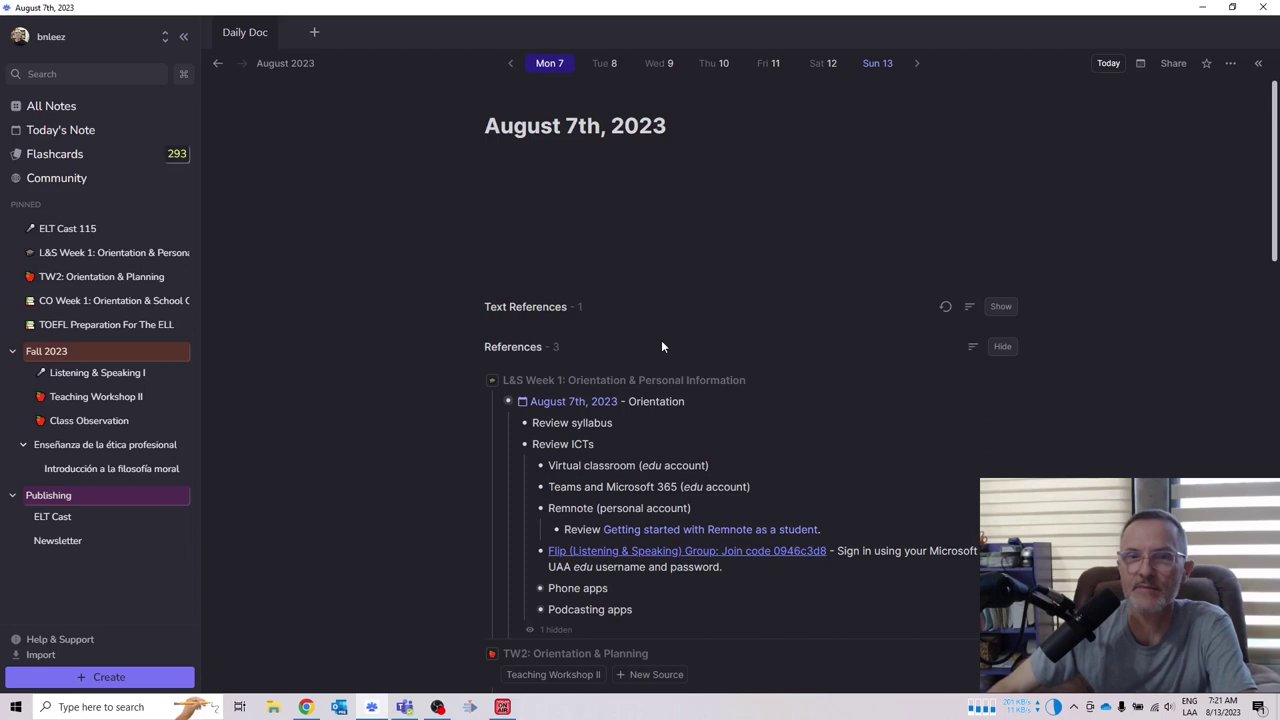
{"action": "left_click", "coordinate": [616, 250]}
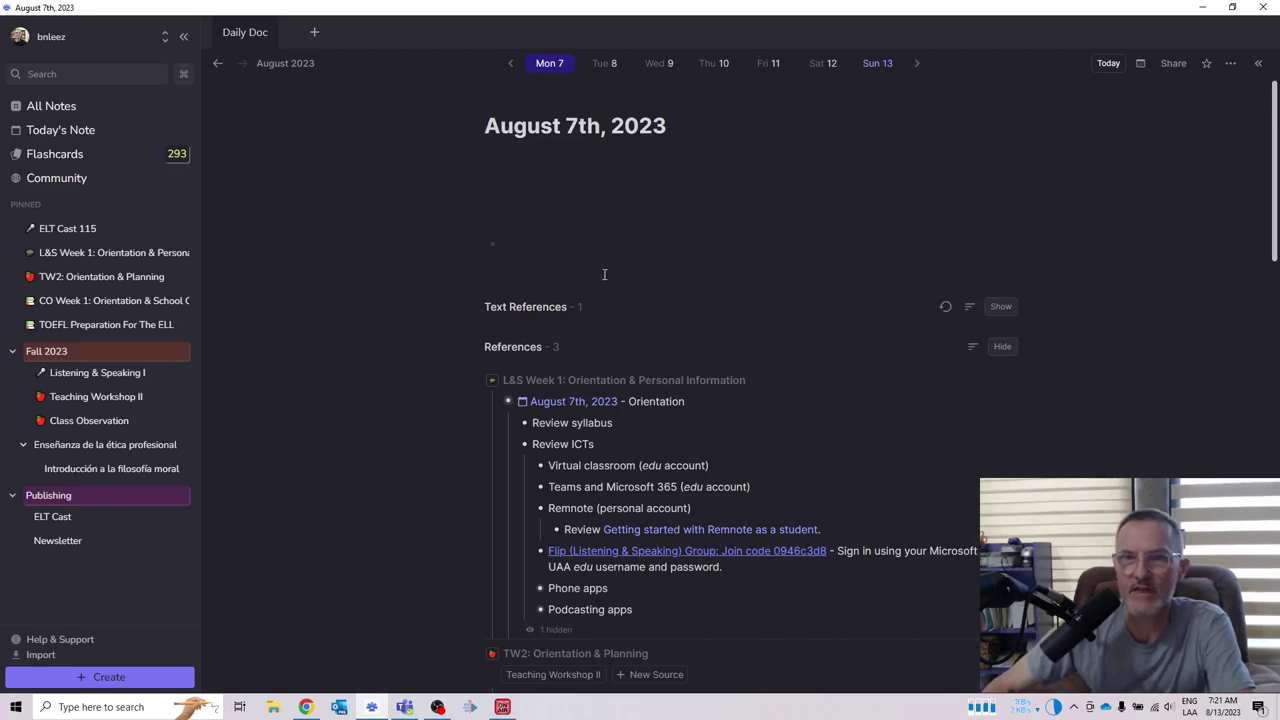
{"action": "scroll", "coordinate": [530, 360], "scroll_direction": "down", "scroll_amount": 2}
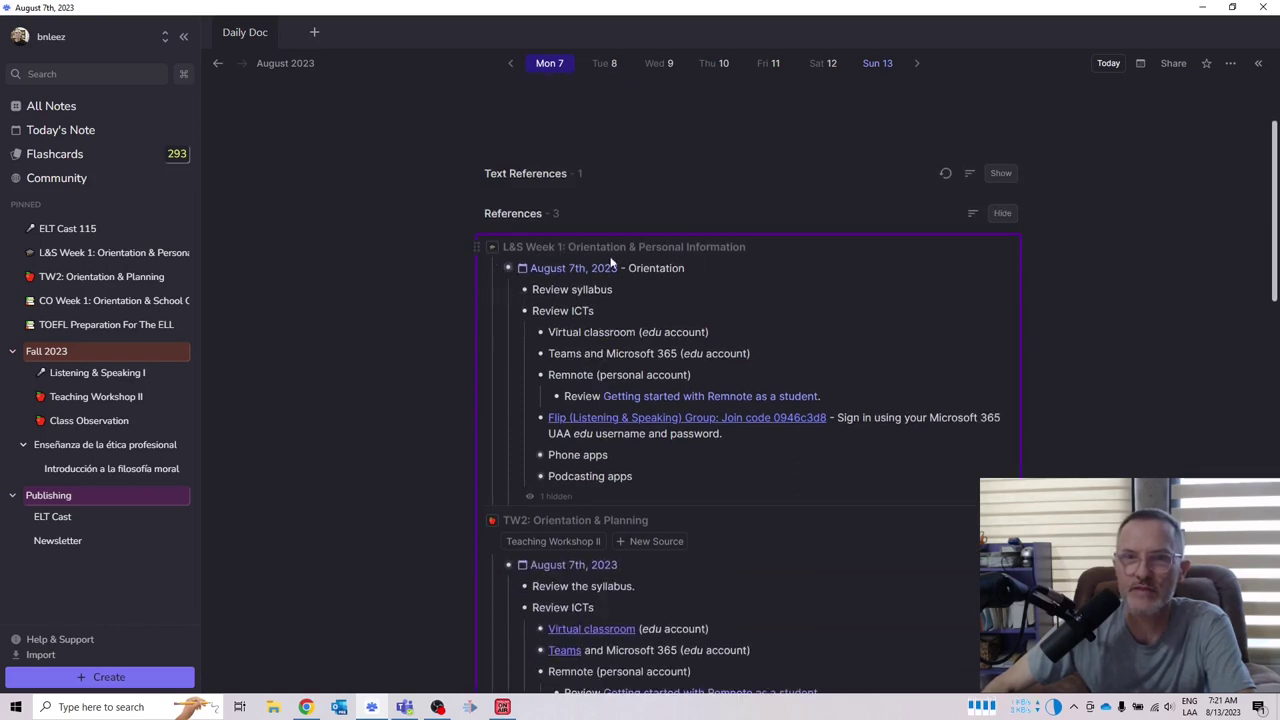
{"action": "scroll", "coordinate": [745, 420], "scroll_direction": "down", "scroll_amount": 2}
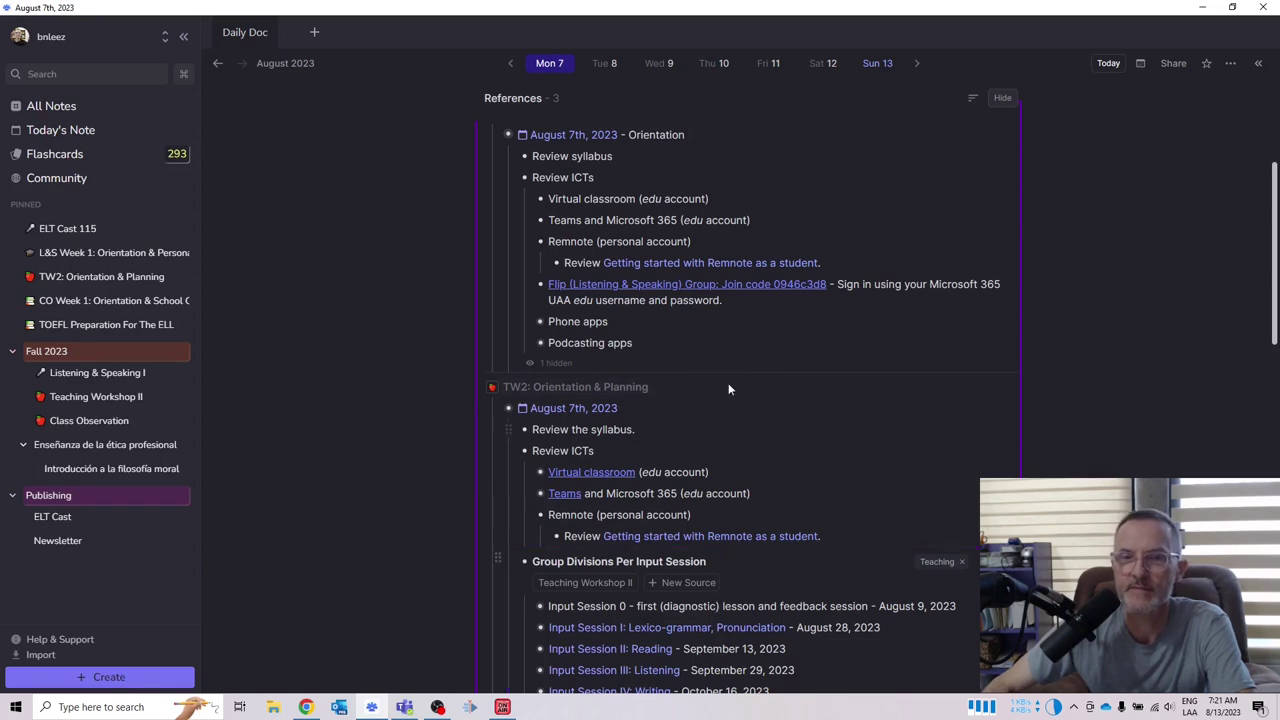
Open the L&S Week 1 lesson plan from the Listening & Speaking I course document.
{"action": "left_click", "coordinate": [101, 375]}
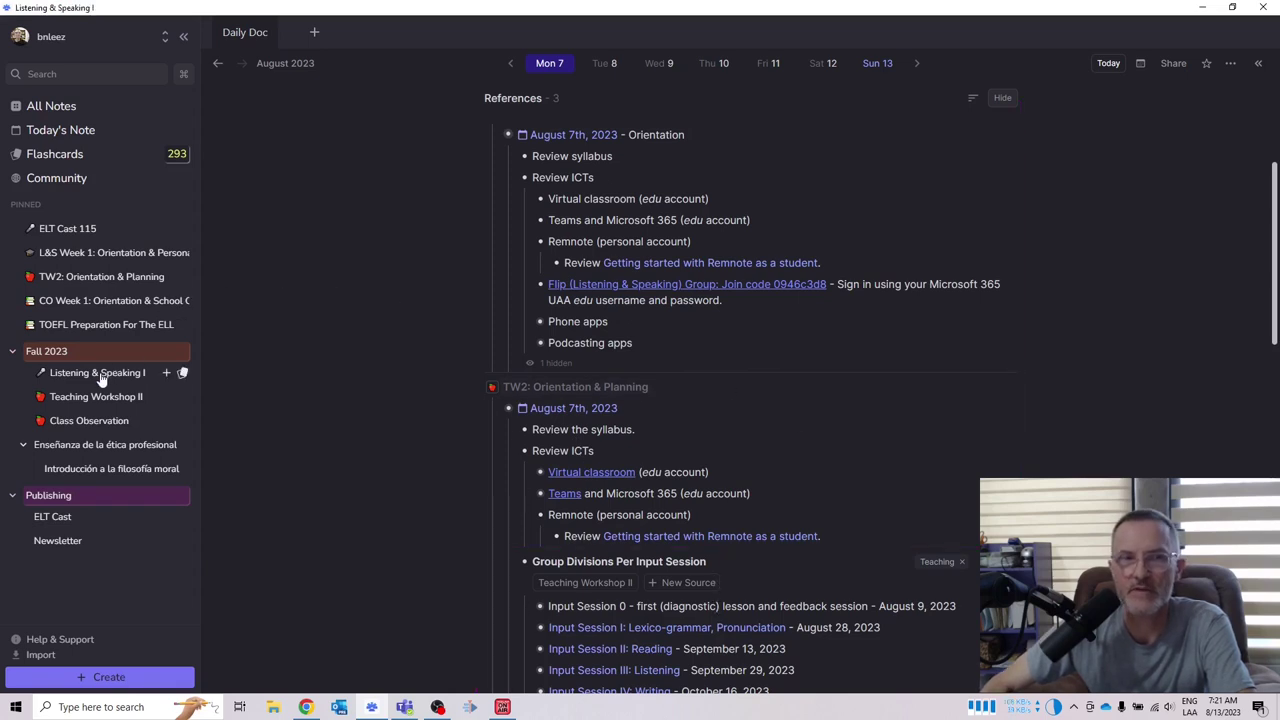
{"action": "scroll", "coordinate": [700, 390], "scroll_direction": "up", "scroll_amount": 5}
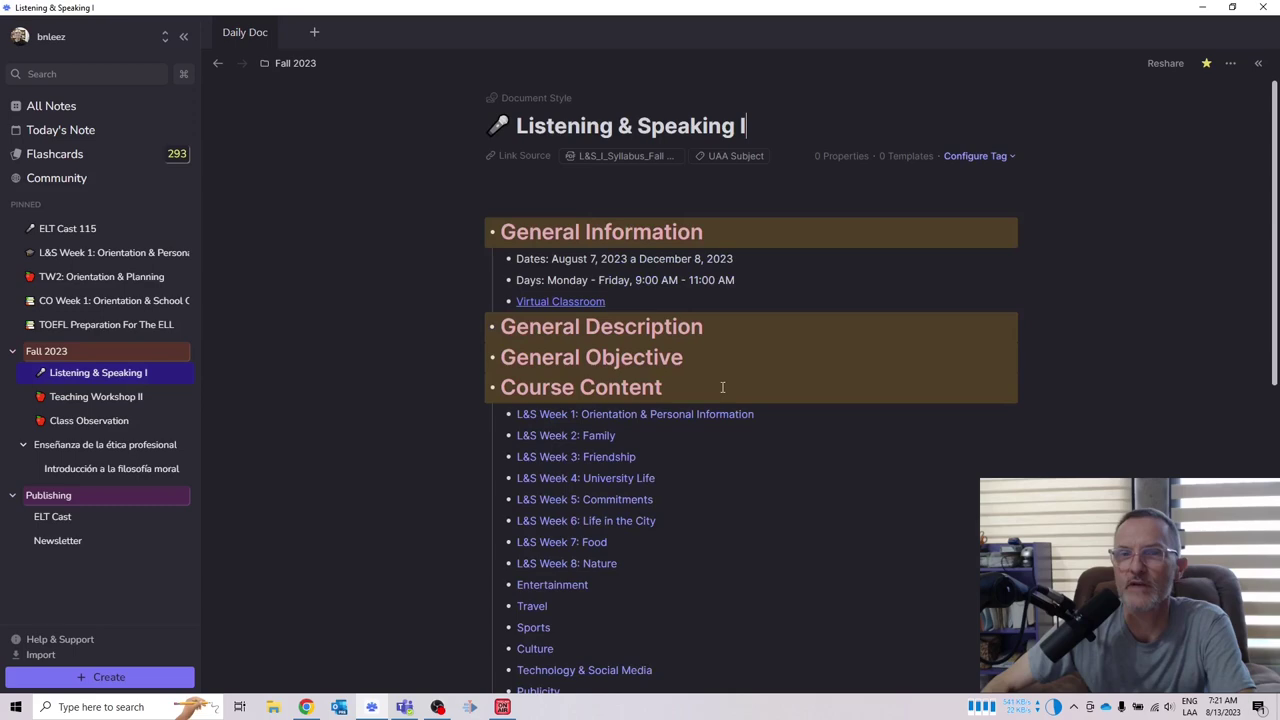
{"action": "left_click", "coordinate": [622, 422]}
{"action": "scroll", "coordinate": [640, 340], "scroll_direction": "down", "scroll_amount": 3}
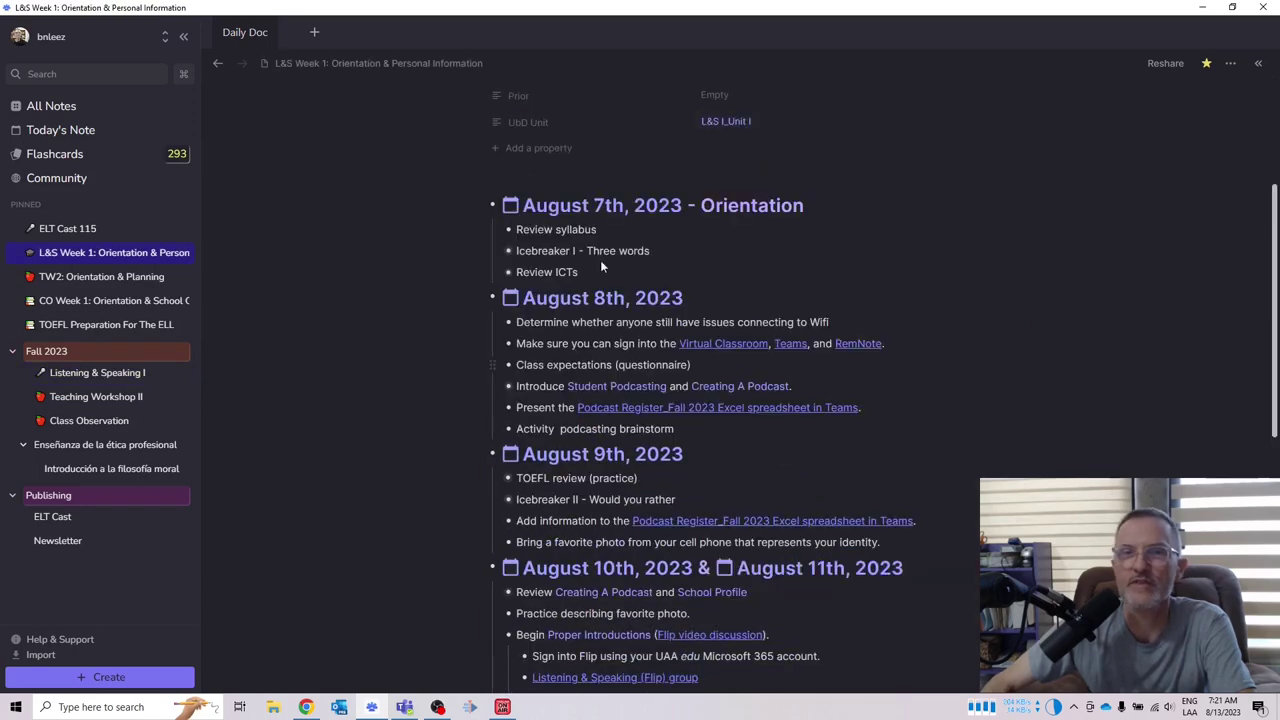
{"action": "scroll", "coordinate": [720, 240], "scroll_direction": "up", "scroll_amount": 3}
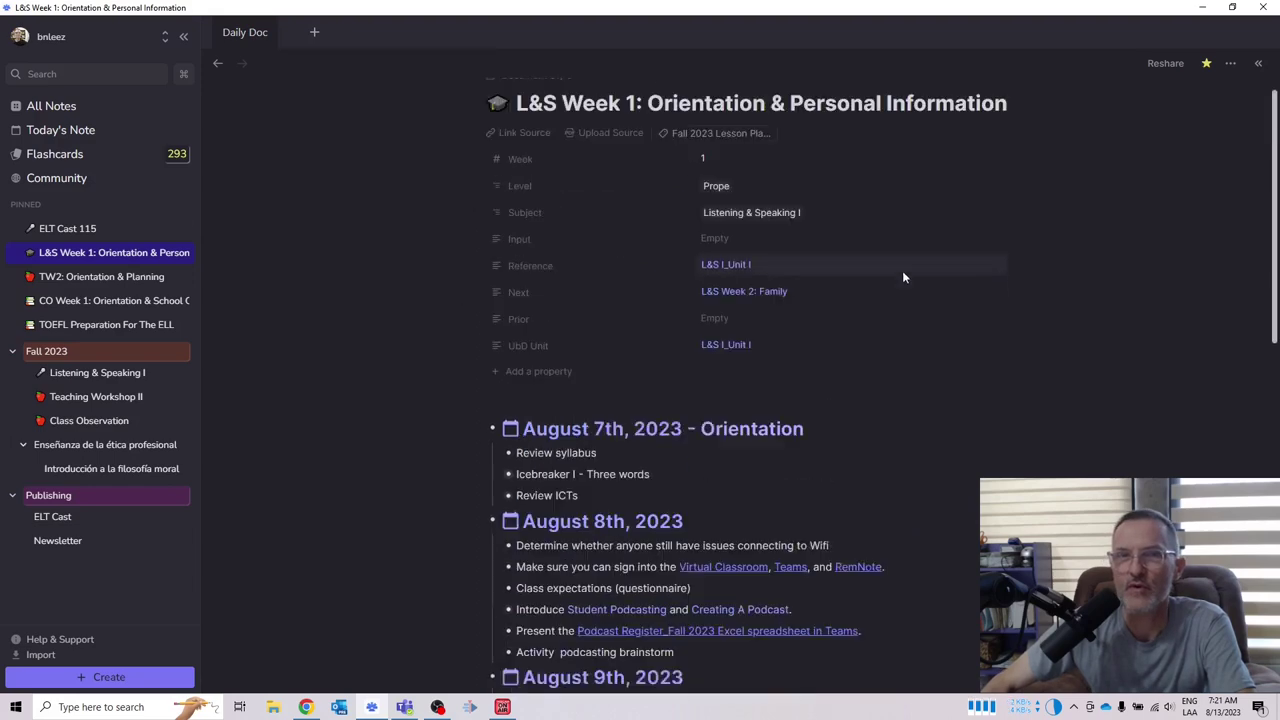
{"action": "scroll", "coordinate": [521, 342], "scroll_direction": "down", "scroll_amount": 3}
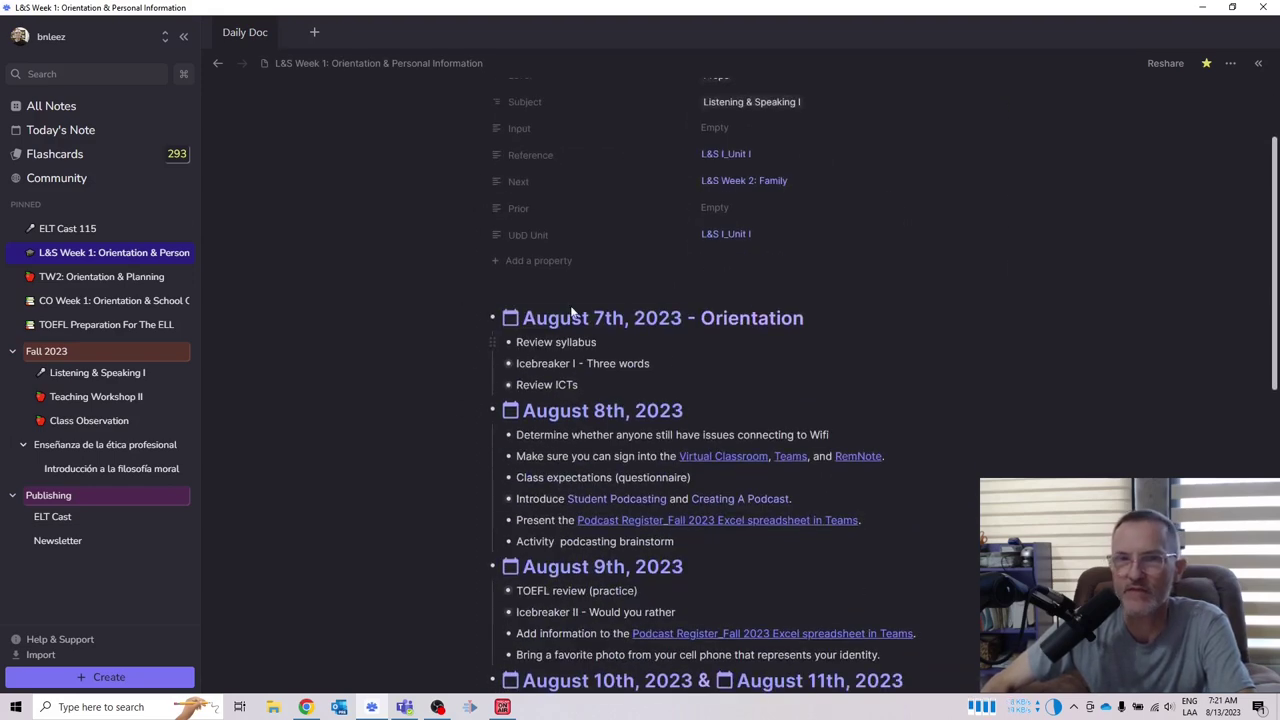
Check the Monday, August 7th daily note, then return to the L&S Week 1 lesson plan.
{"action": "left_click", "coordinate": [64, 134]}
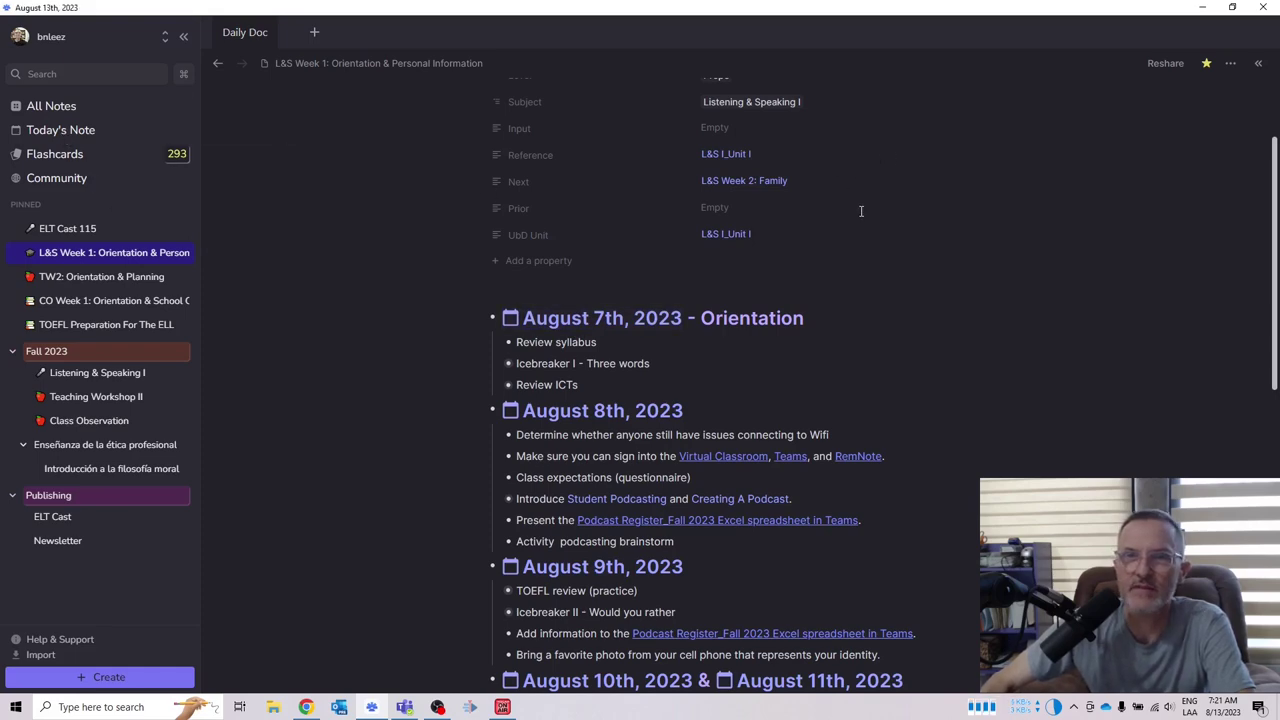
{"action": "left_click", "coordinate": [570, 65]}
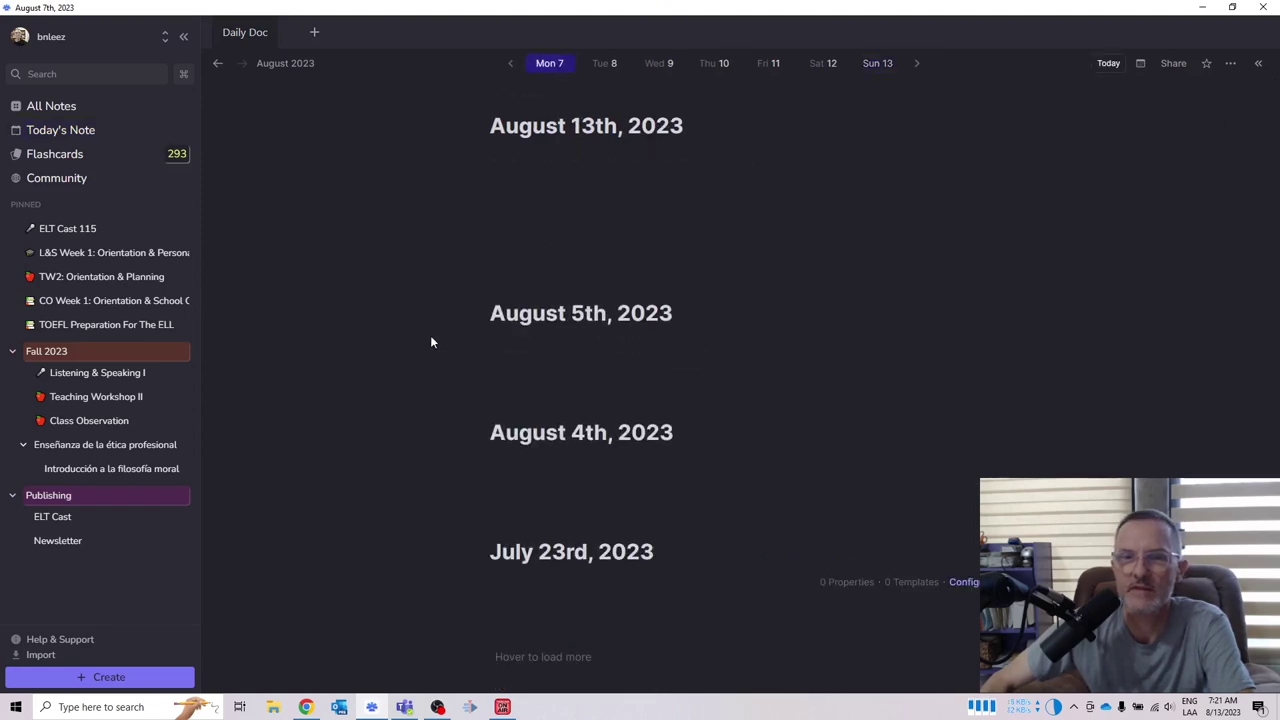
{"action": "scroll", "coordinate": [450, 341], "scroll_direction": "down", "scroll_amount": 2}
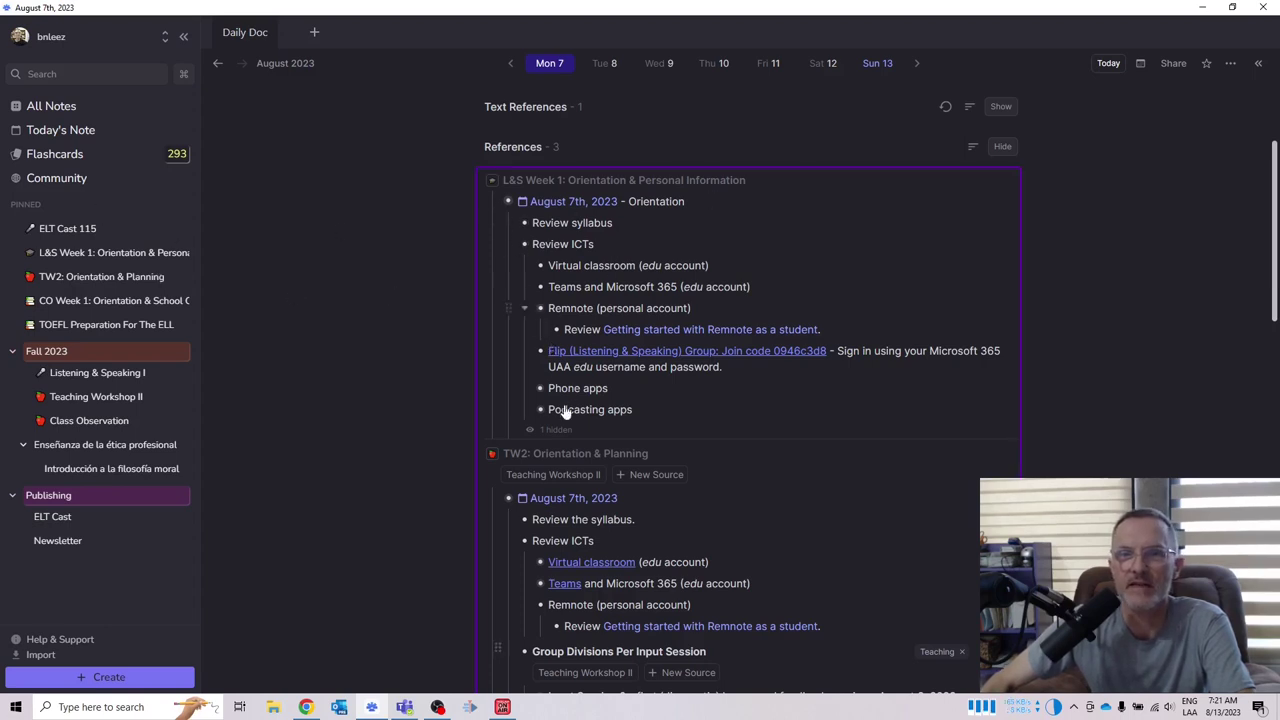
{"action": "mouse_move", "coordinate": [100, 468]}
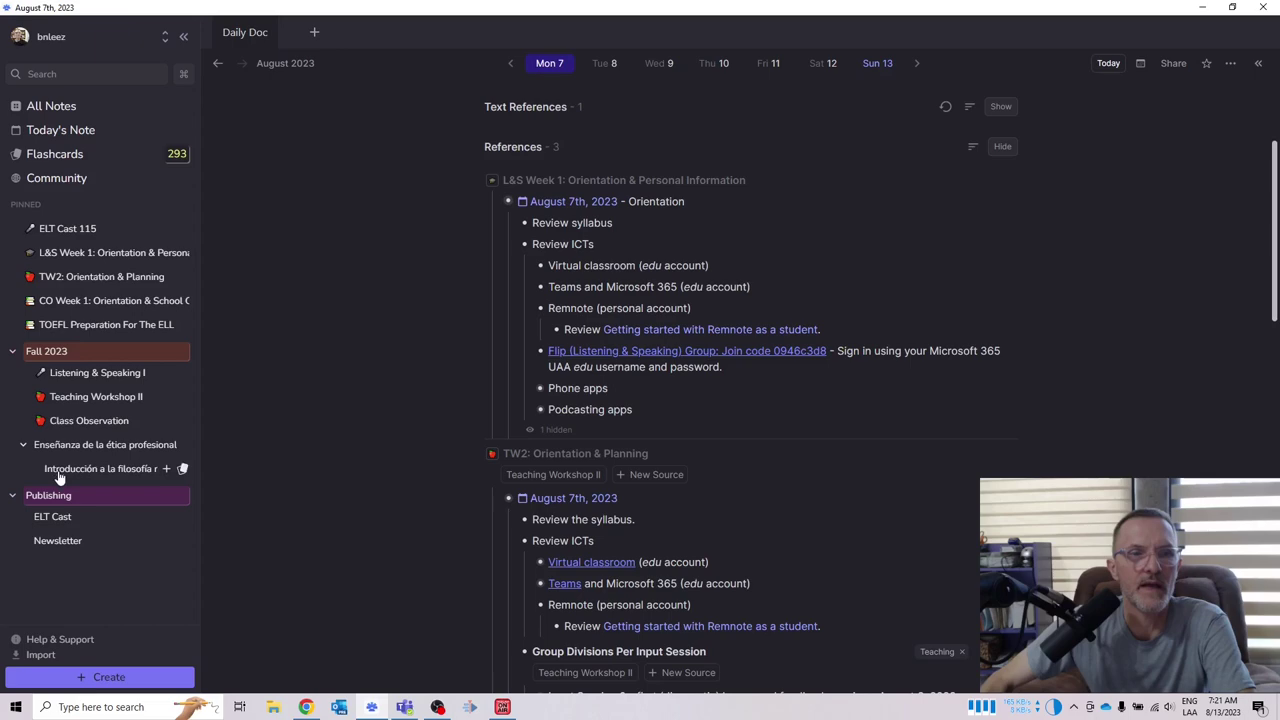
{"action": "left_click", "coordinate": [95, 374]}
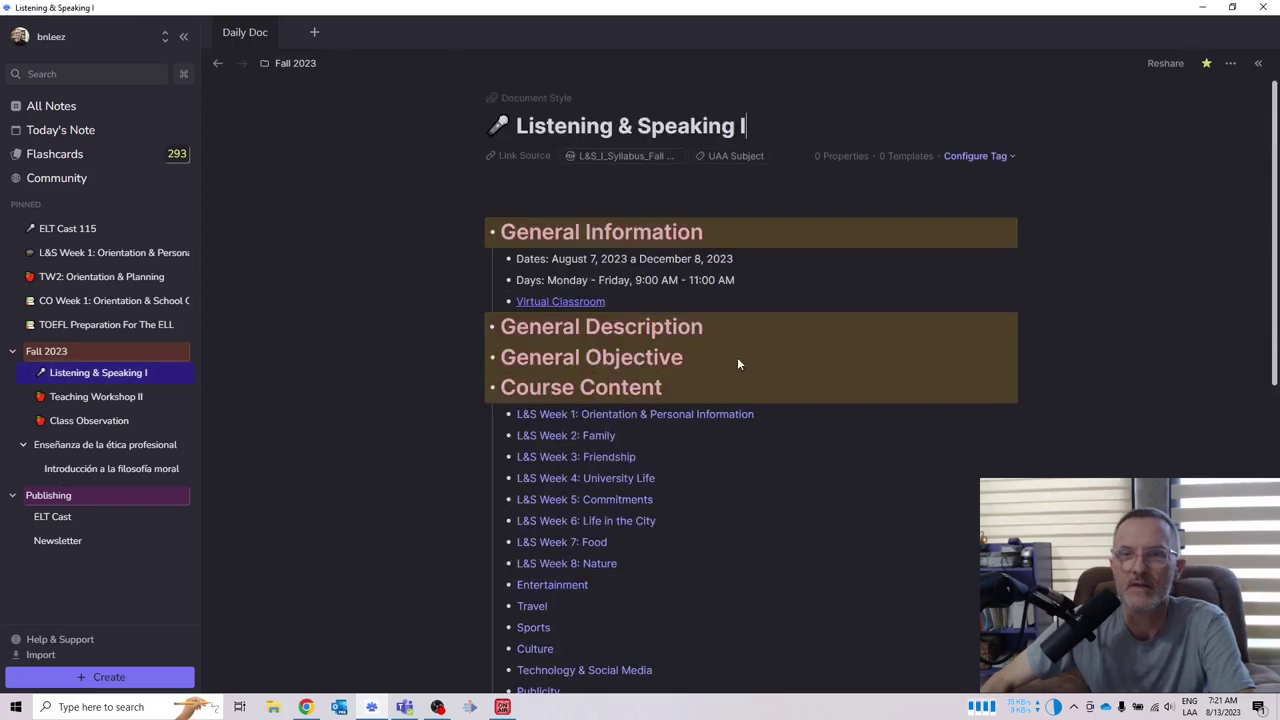
{"action": "left_click", "coordinate": [658, 415]}
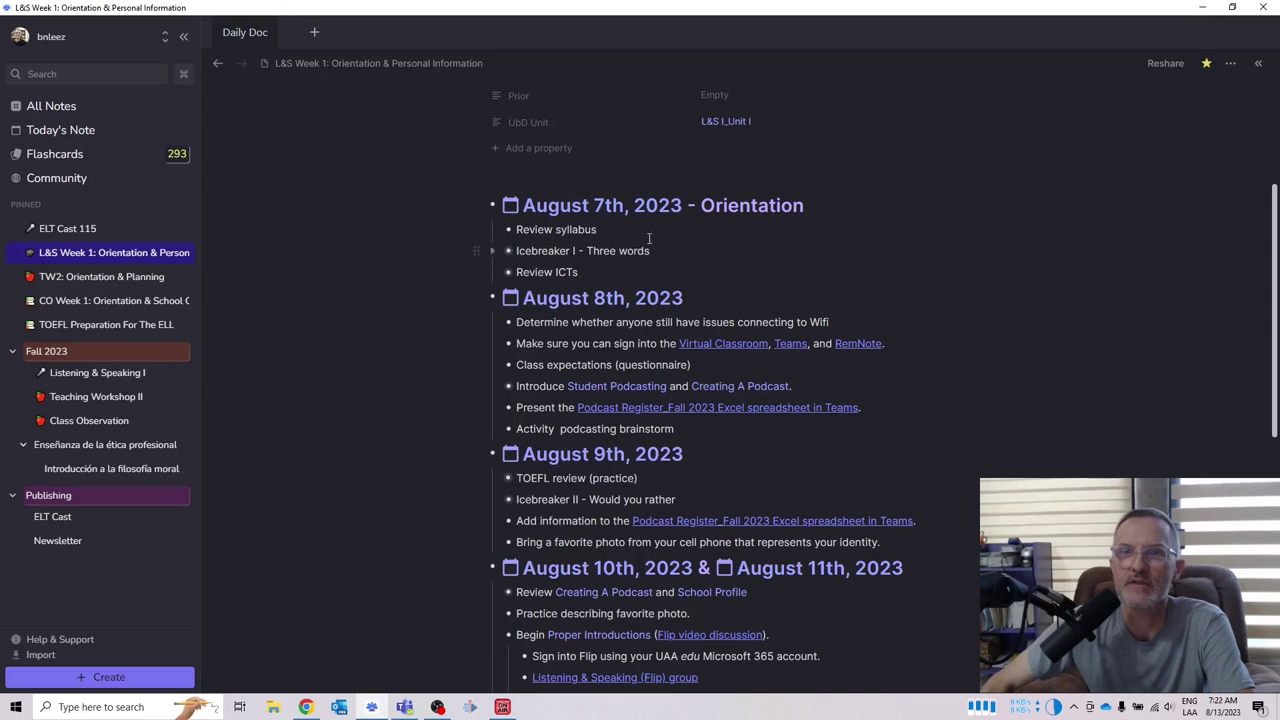
Expand all descendants of the August 7th Orientation heading.
{"action": "left_click", "coordinate": [825, 204]}
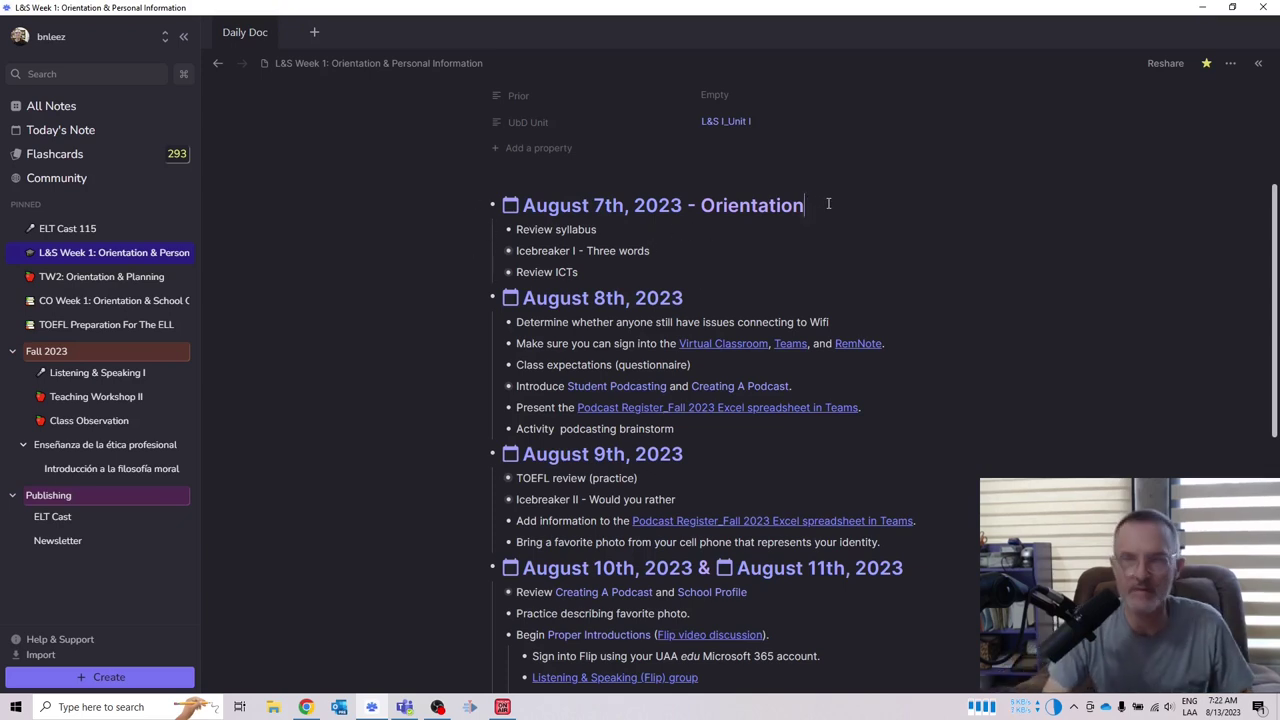
{"action": "type", "text": "/"}
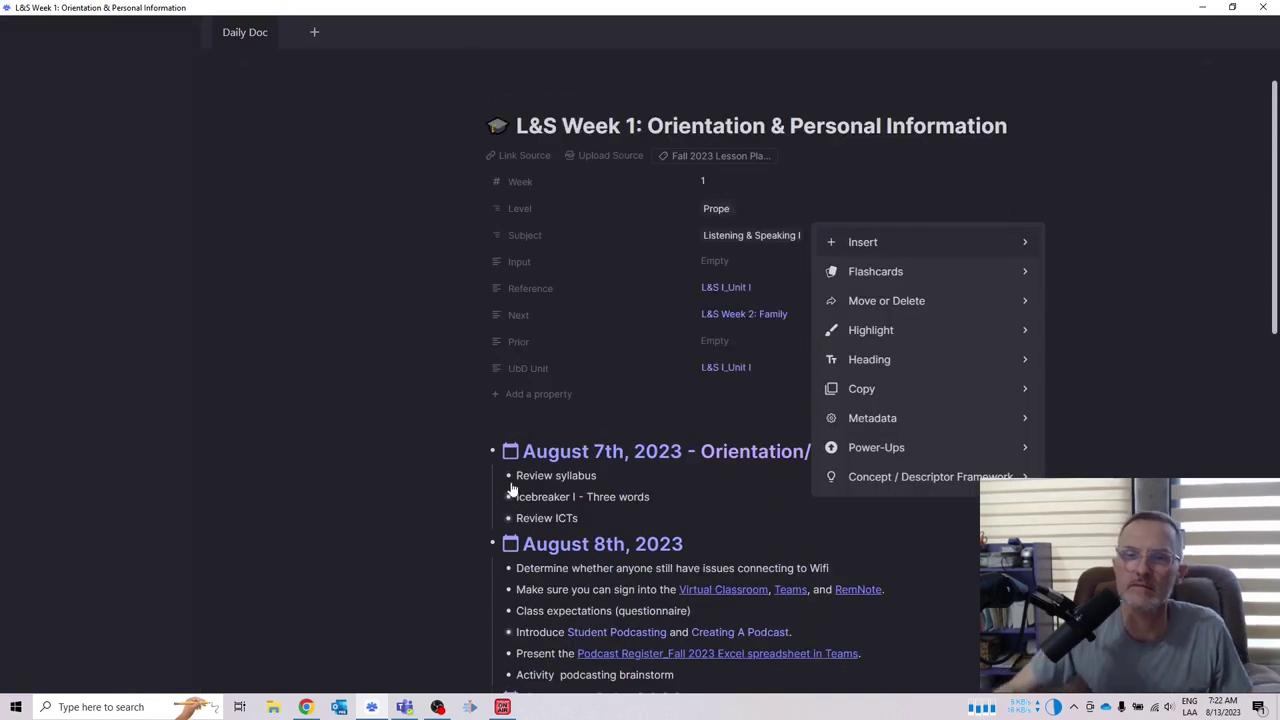
{"action": "key", "text": "Escape"}
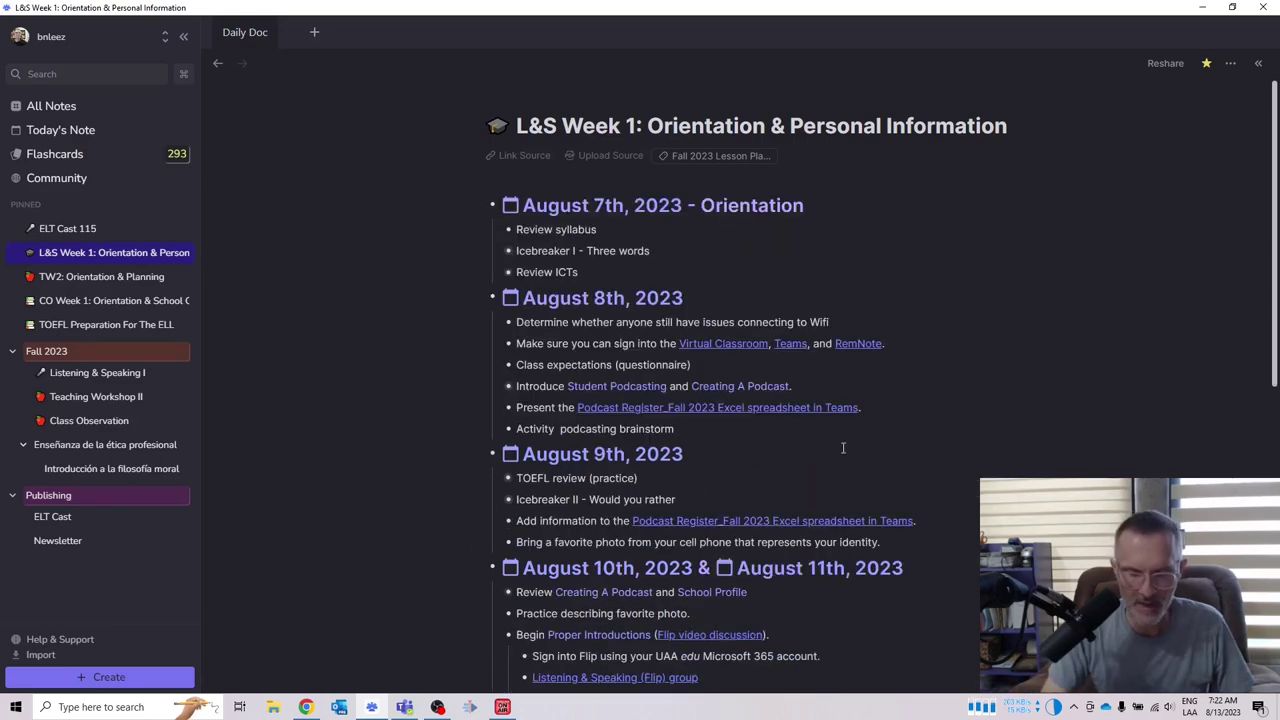
{"action": "right_click", "coordinate": [843, 448]}
{"action": "type", "text": "e"}
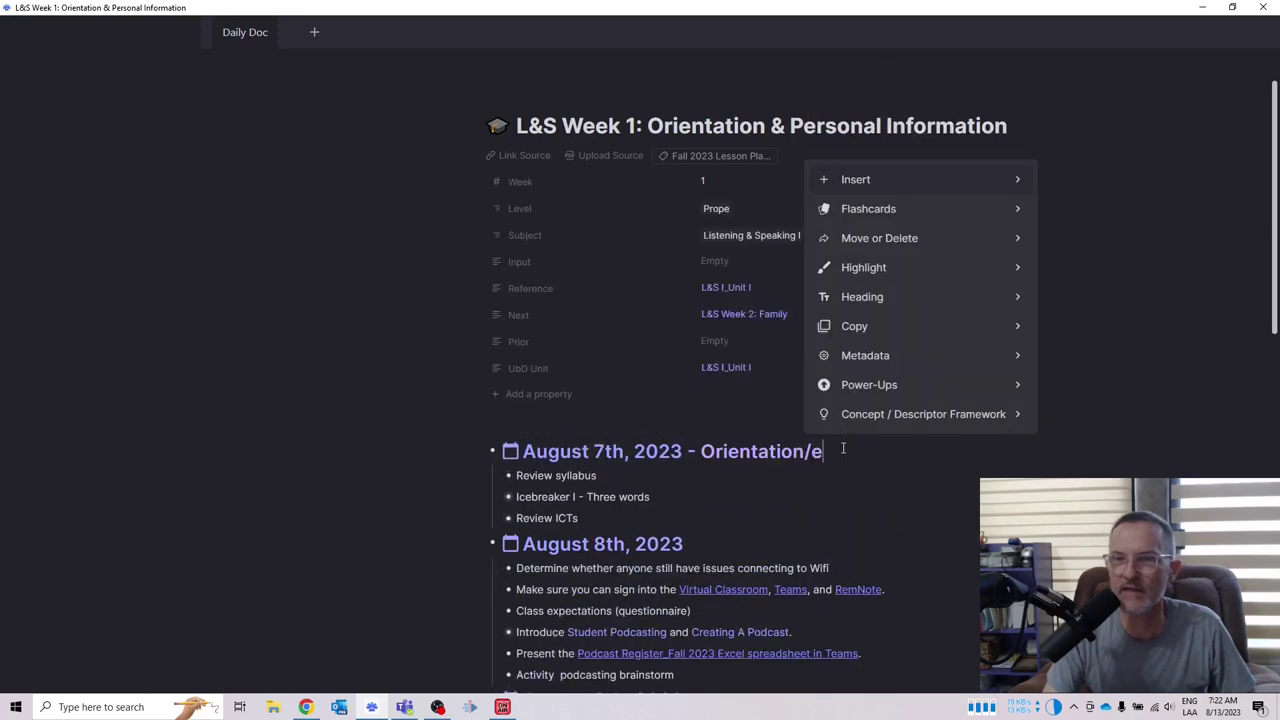
{"action": "type", "text": "d"}
{"action": "key", "text": "Return"}
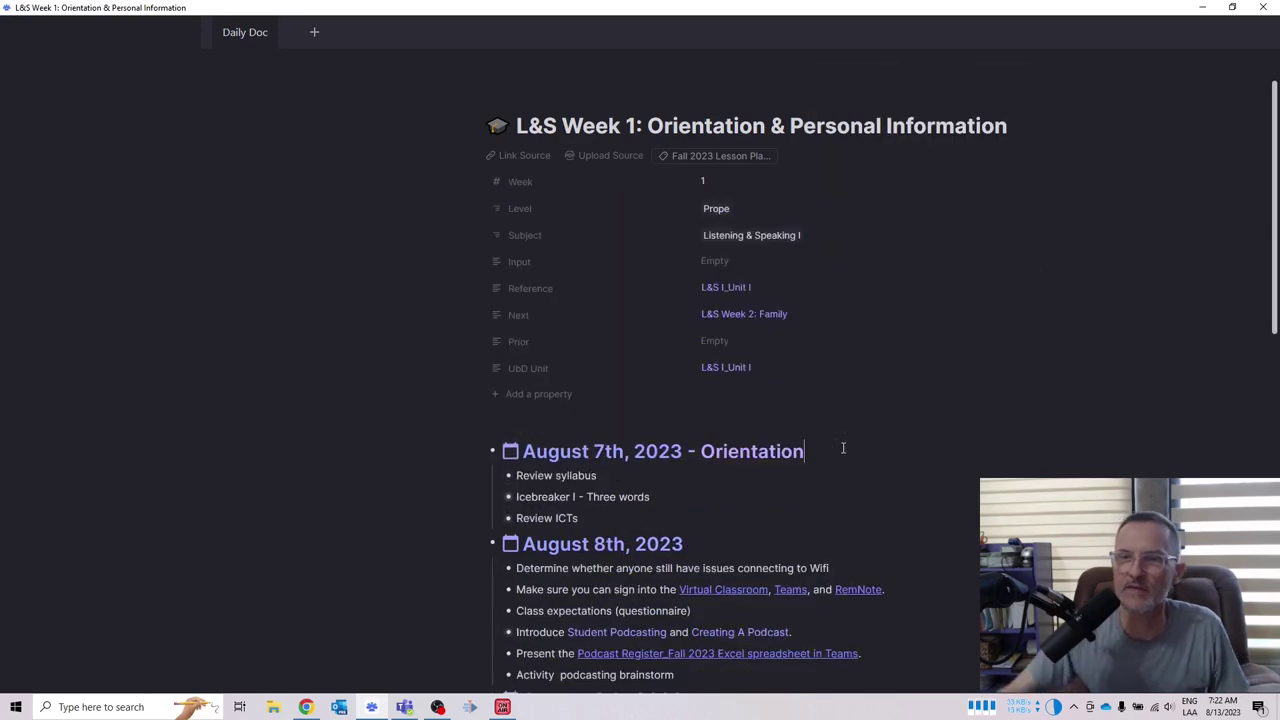
Collapse the Phone apps and Podcasting apps lists under August 7th.
{"action": "scroll", "coordinate": [976, 420], "scroll_direction": "down", "scroll_amount": 2}
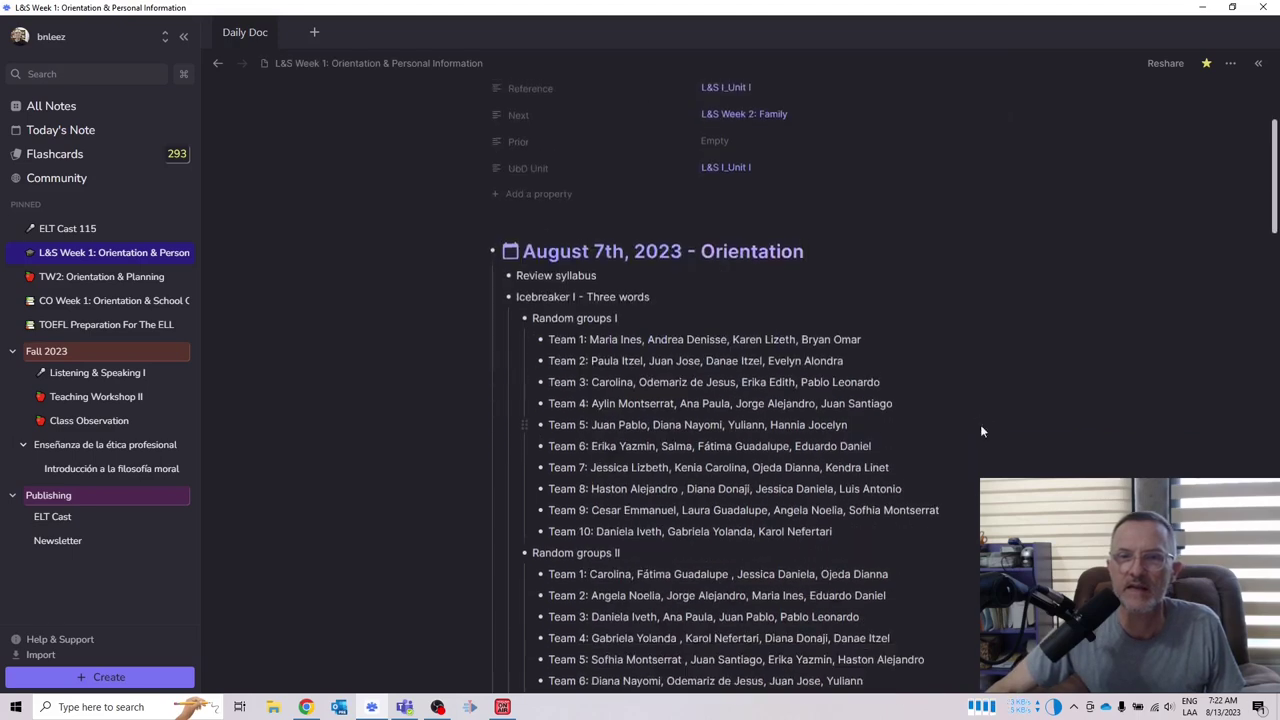
{"action": "scroll", "coordinate": [980, 424], "scroll_direction": "down", "scroll_amount": 2}
{"action": "scroll", "coordinate": [986, 428], "scroll_direction": "down", "scroll_amount": 1}
{"action": "scroll", "coordinate": [982, 432], "scroll_direction": "down", "scroll_amount": 3}
{"action": "scroll", "coordinate": [982, 430], "scroll_direction": "down", "scroll_amount": 1}
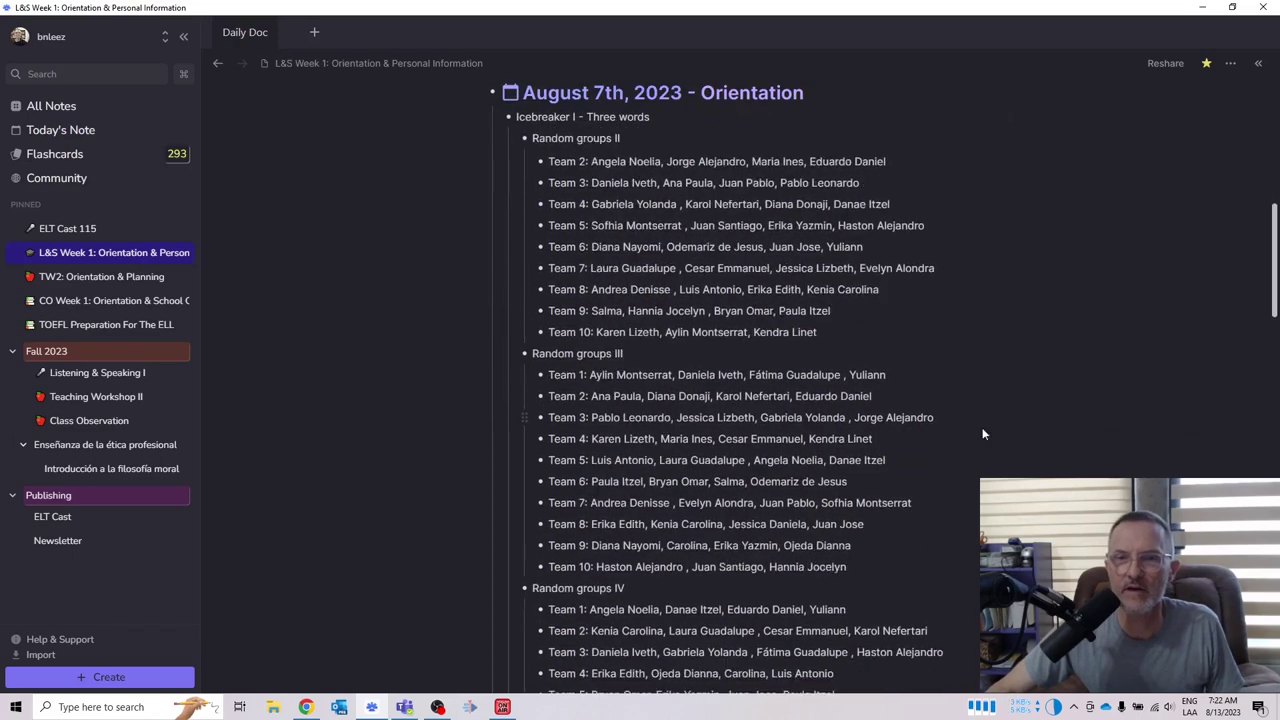
{"action": "scroll", "coordinate": [982, 427], "scroll_direction": "down", "scroll_amount": 2}
{"action": "scroll", "coordinate": [981, 423], "scroll_direction": "down", "scroll_amount": 3}
{"action": "scroll", "coordinate": [979, 420], "scroll_direction": "down", "scroll_amount": 2}
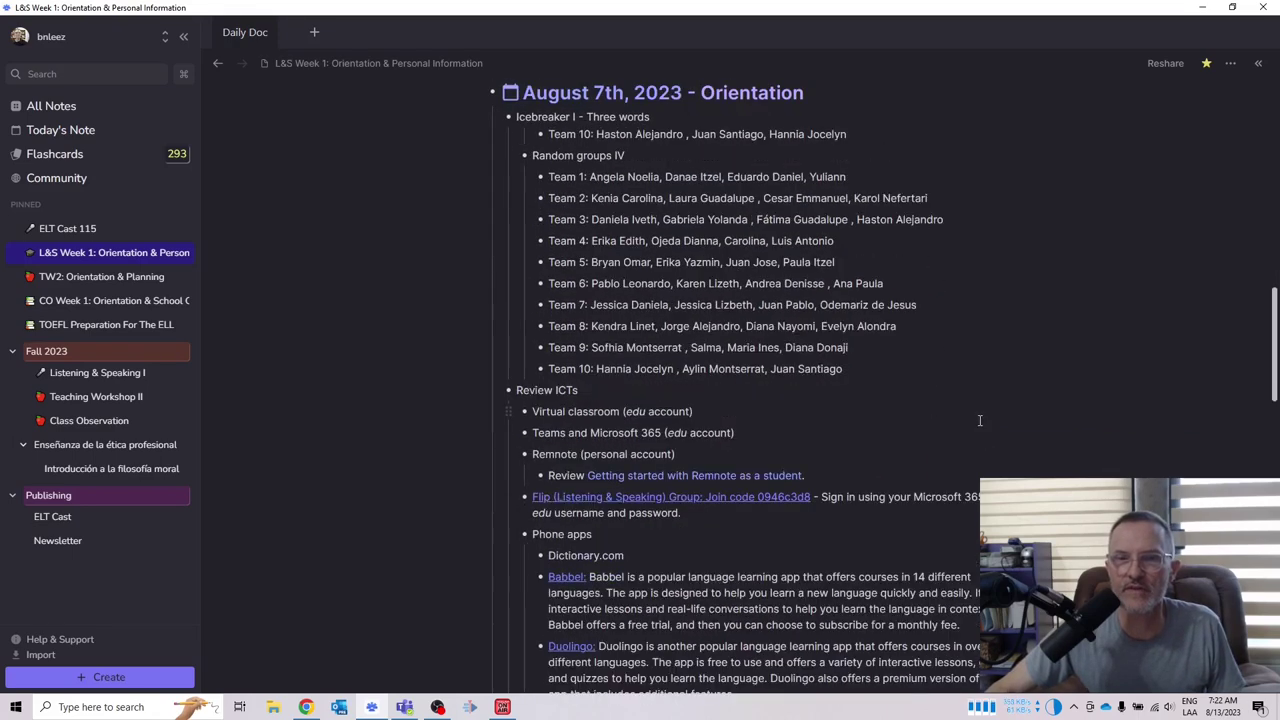
{"action": "scroll", "coordinate": [973, 415], "scroll_direction": "down", "scroll_amount": 2}
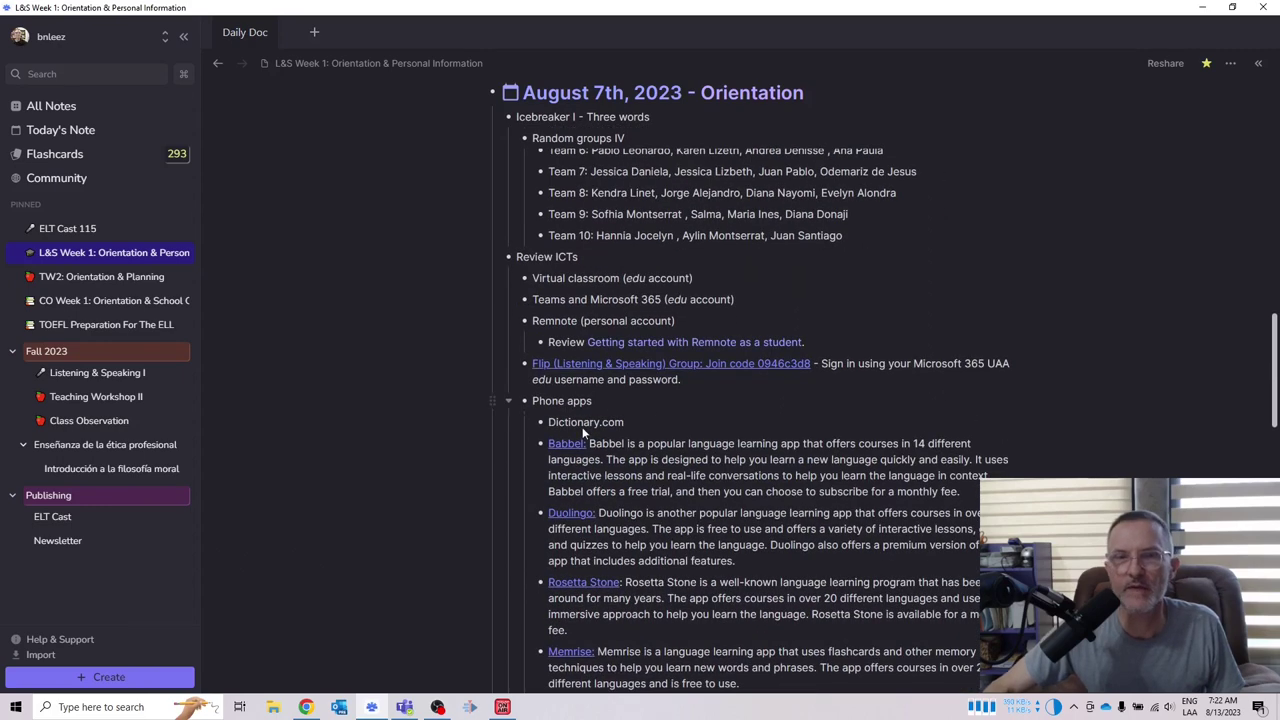
{"action": "left_click", "coordinate": [508, 401]}
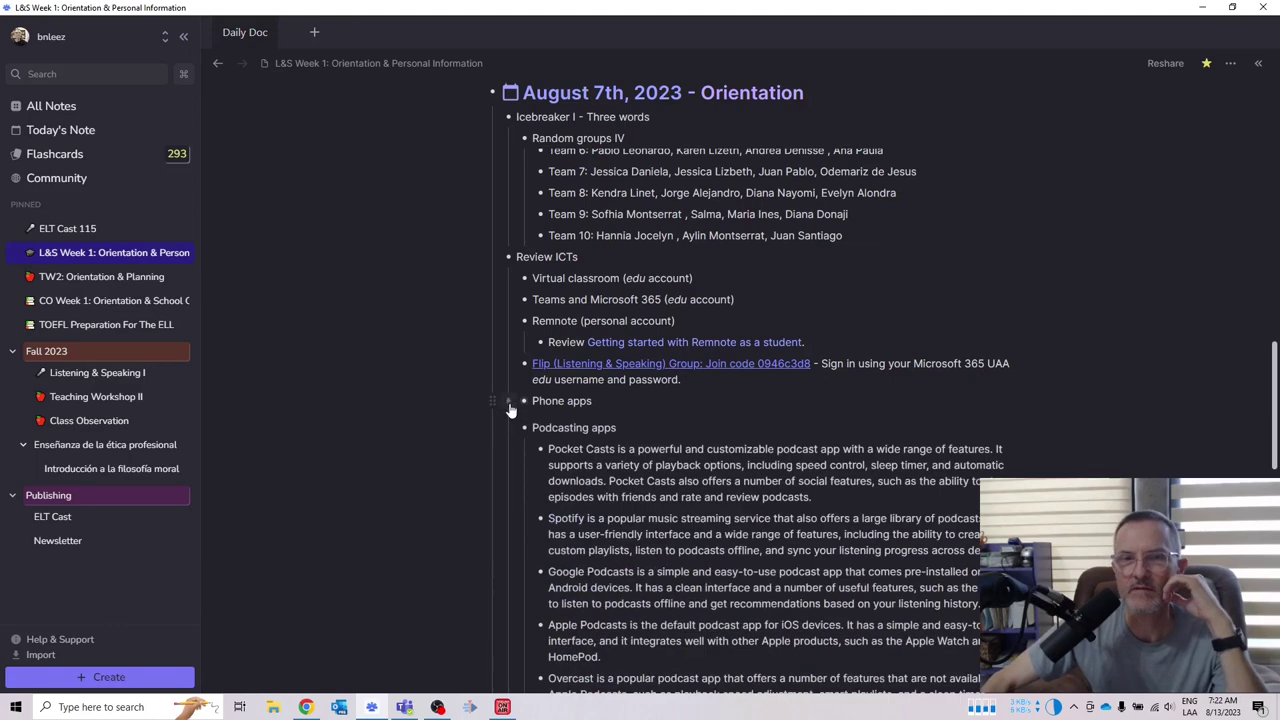
{"action": "left_click", "coordinate": [508, 422]}
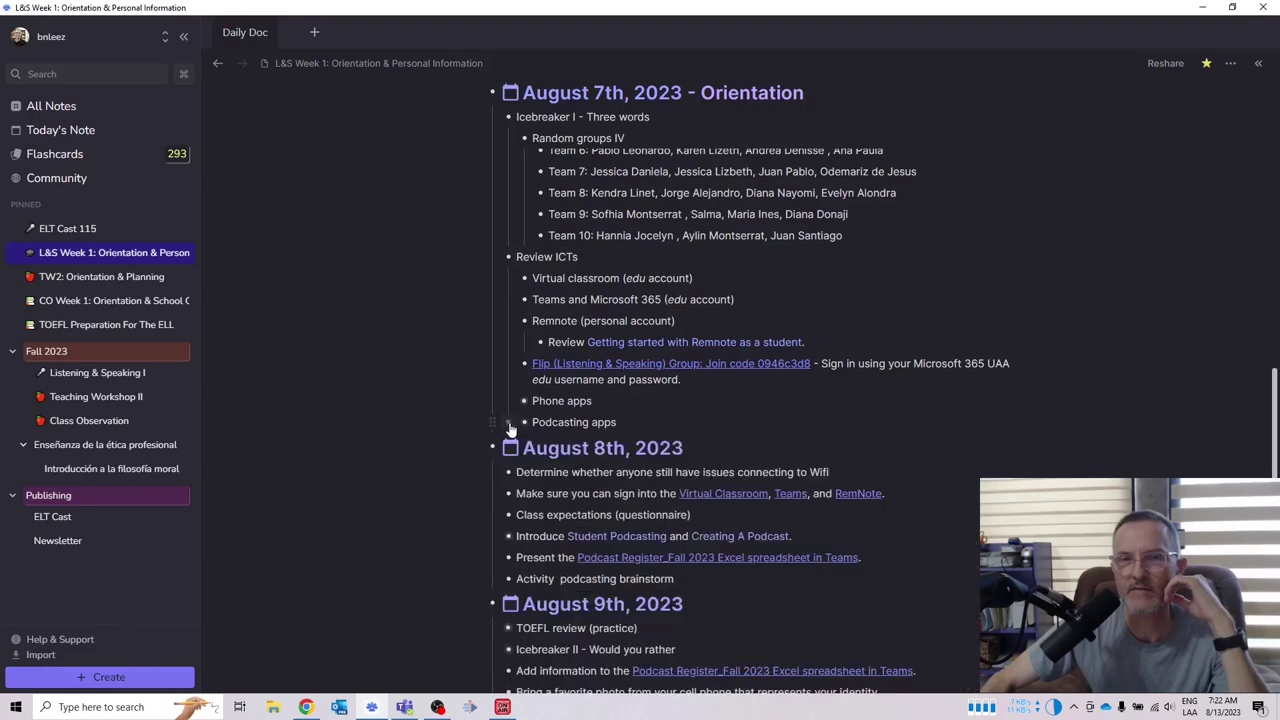
{"action": "scroll", "coordinate": [549, 291], "scroll_direction": "up", "scroll_amount": 2}
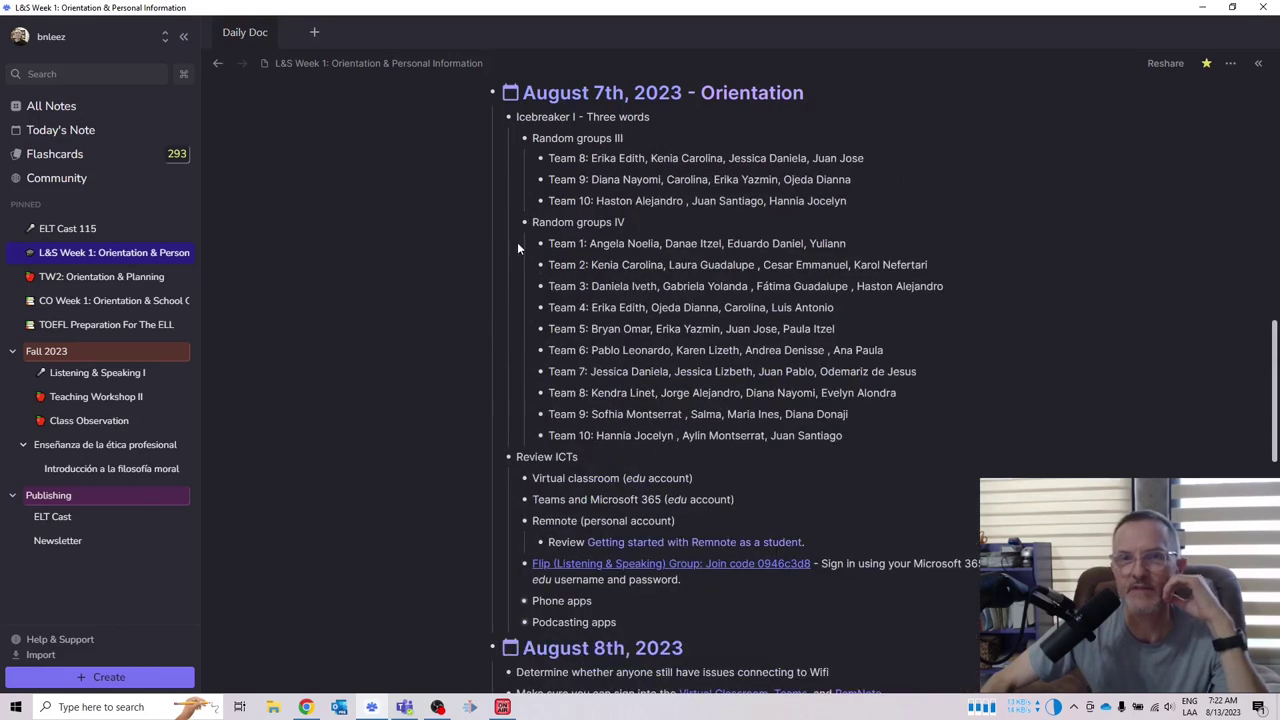
Collapse the Random groups IV team list and reopen the L&S Week 1 lesson plan.
{"action": "left_click", "coordinate": [509, 225]}
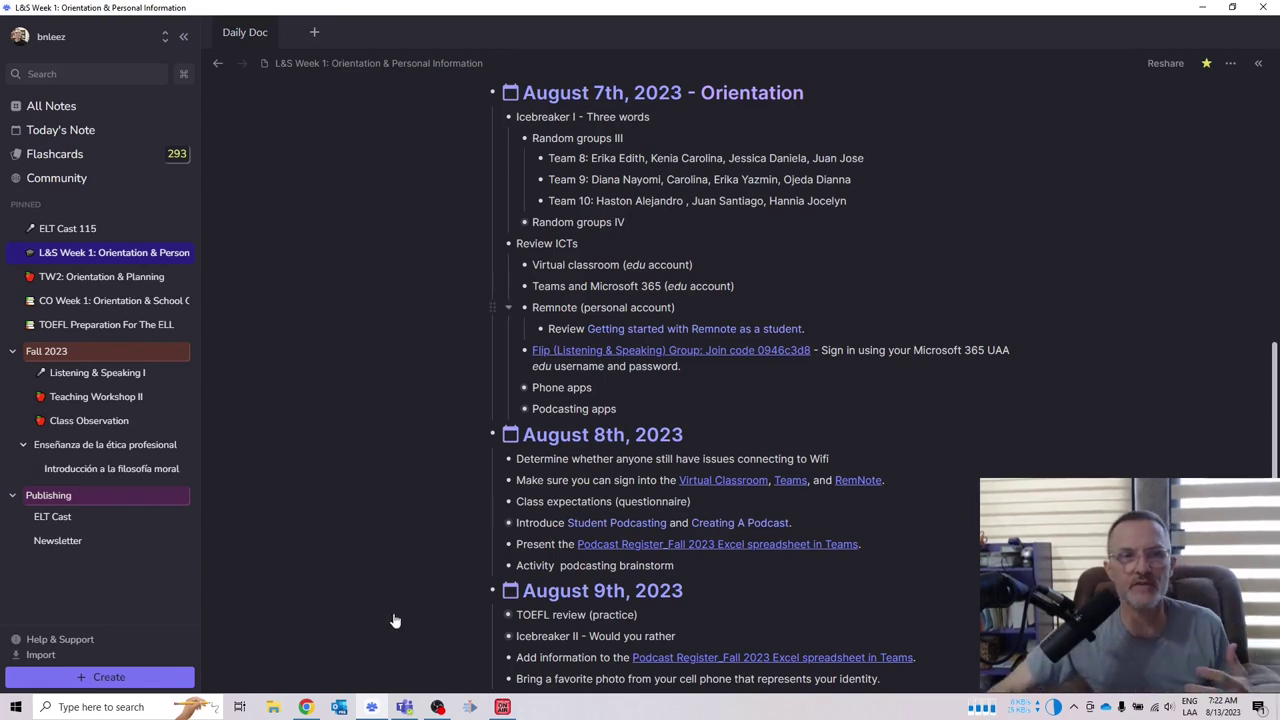
{"action": "left_click", "coordinate": [86, 374]}
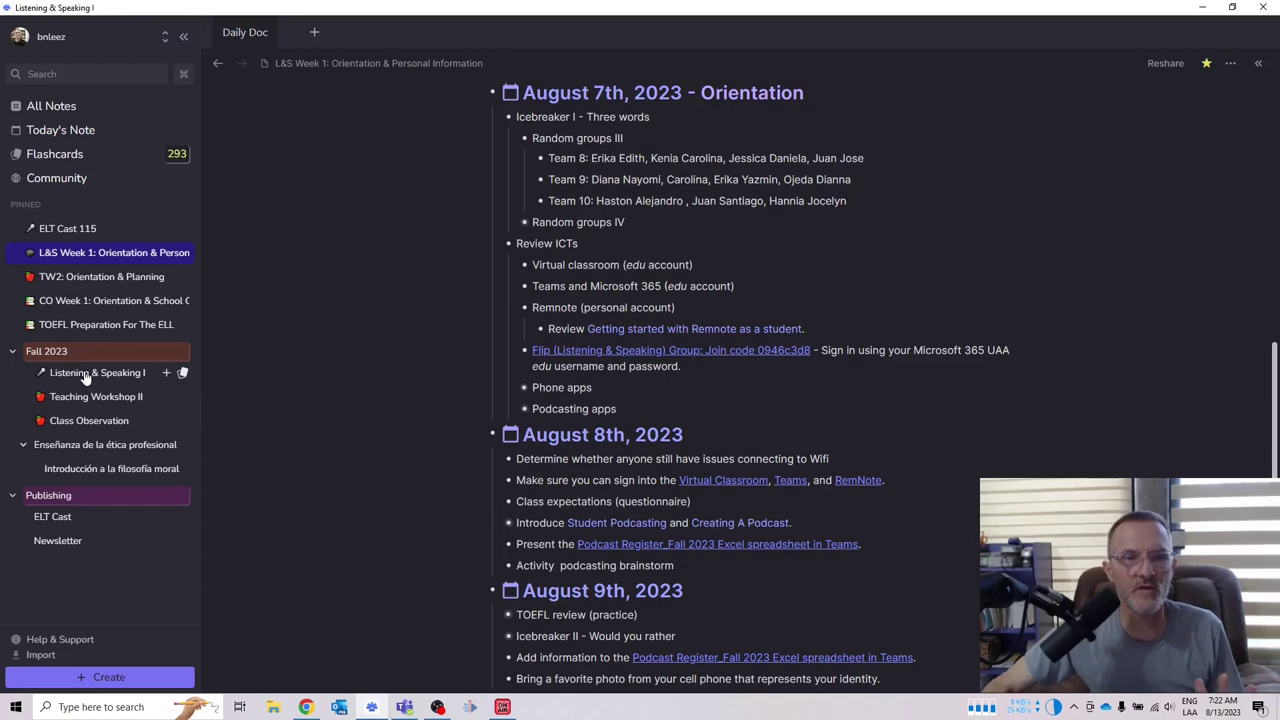
{"action": "left_click", "coordinate": [83, 252]}
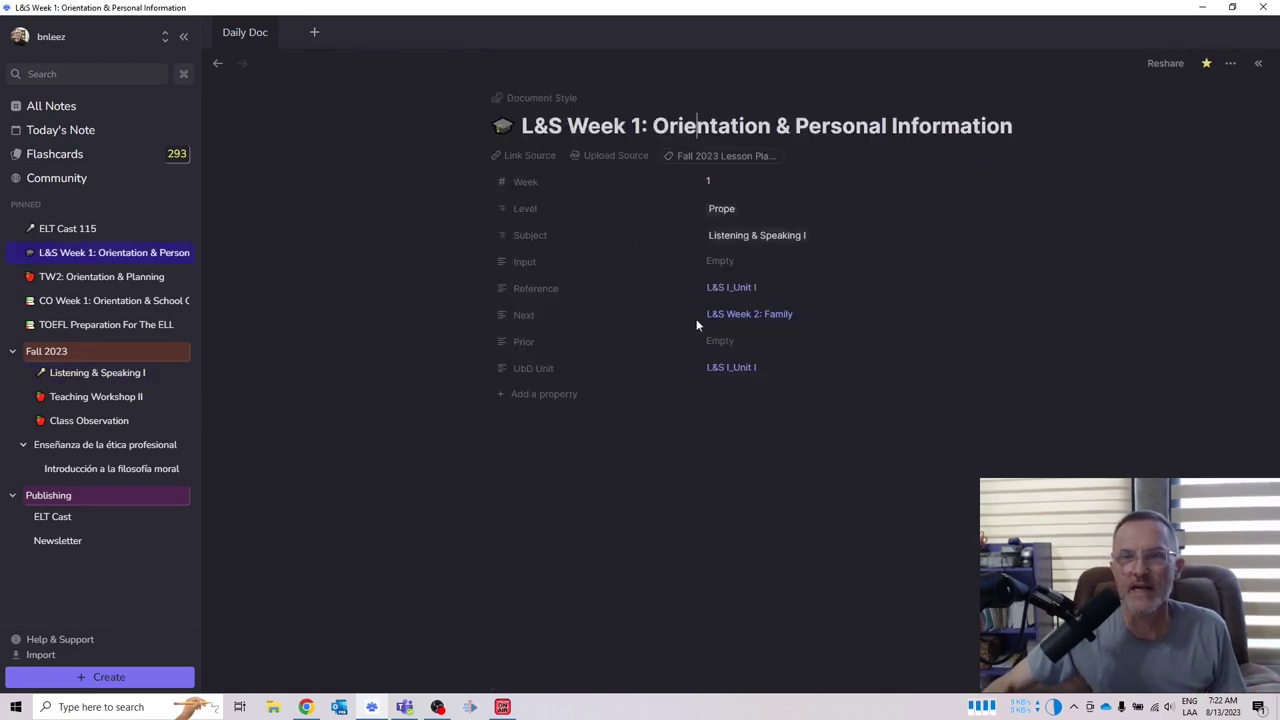
{"action": "scroll", "coordinate": [697, 324], "scroll_direction": "down", "scroll_amount": 10}
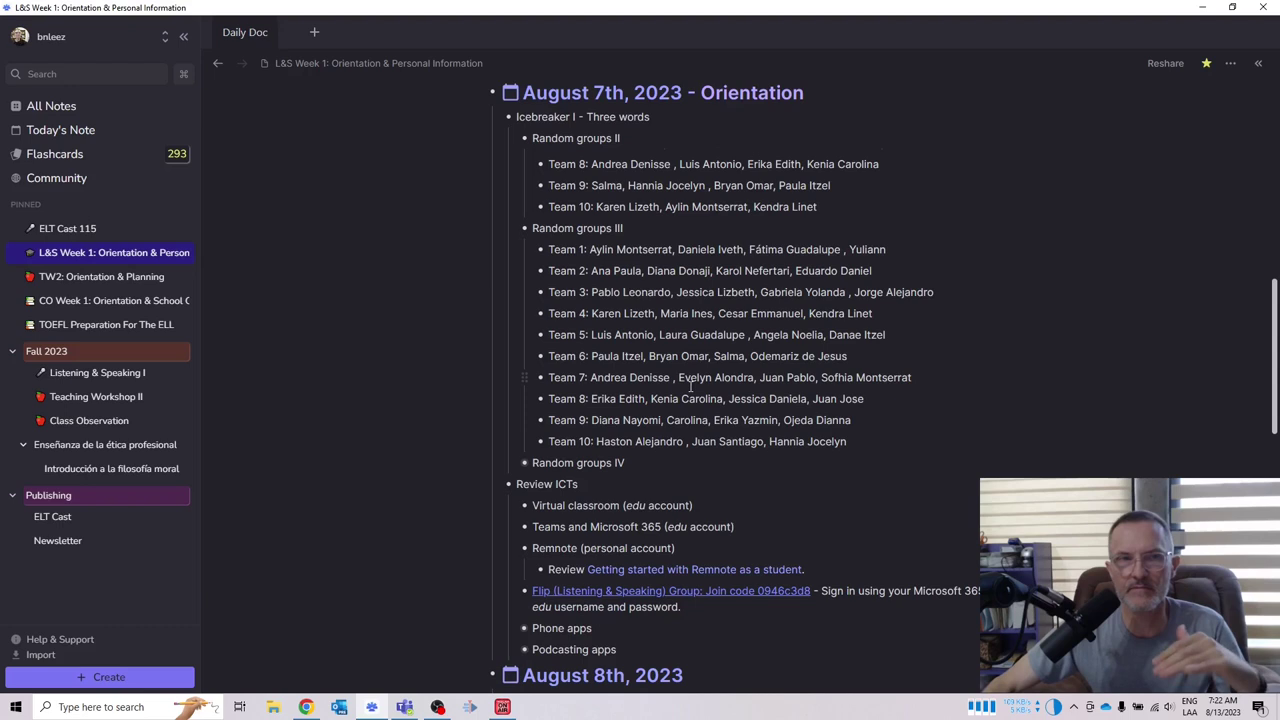
Browse the TW2: Orientation & Planning document, then open today's daily note.
{"action": "left_click", "coordinate": [106, 283]}
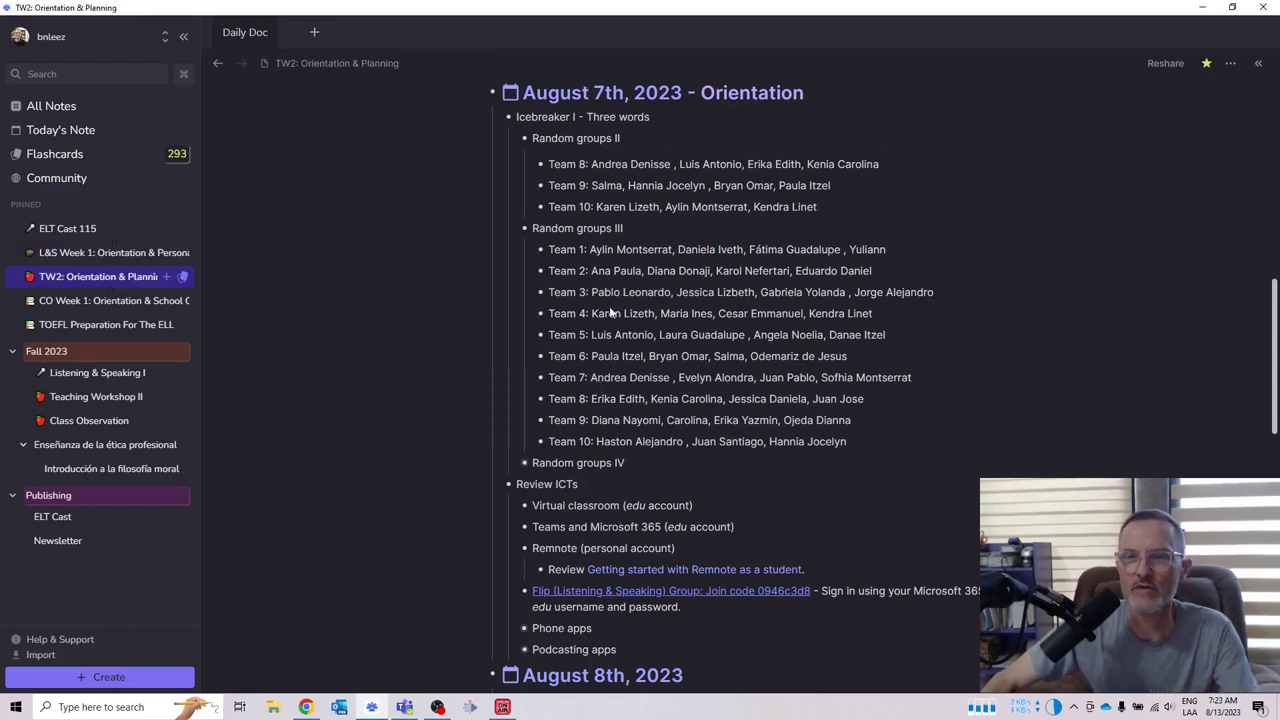
{"action": "scroll", "coordinate": [808, 386], "scroll_direction": "down", "scroll_amount": 2}
{"action": "scroll", "coordinate": [840, 380], "scroll_direction": "down", "scroll_amount": 2}
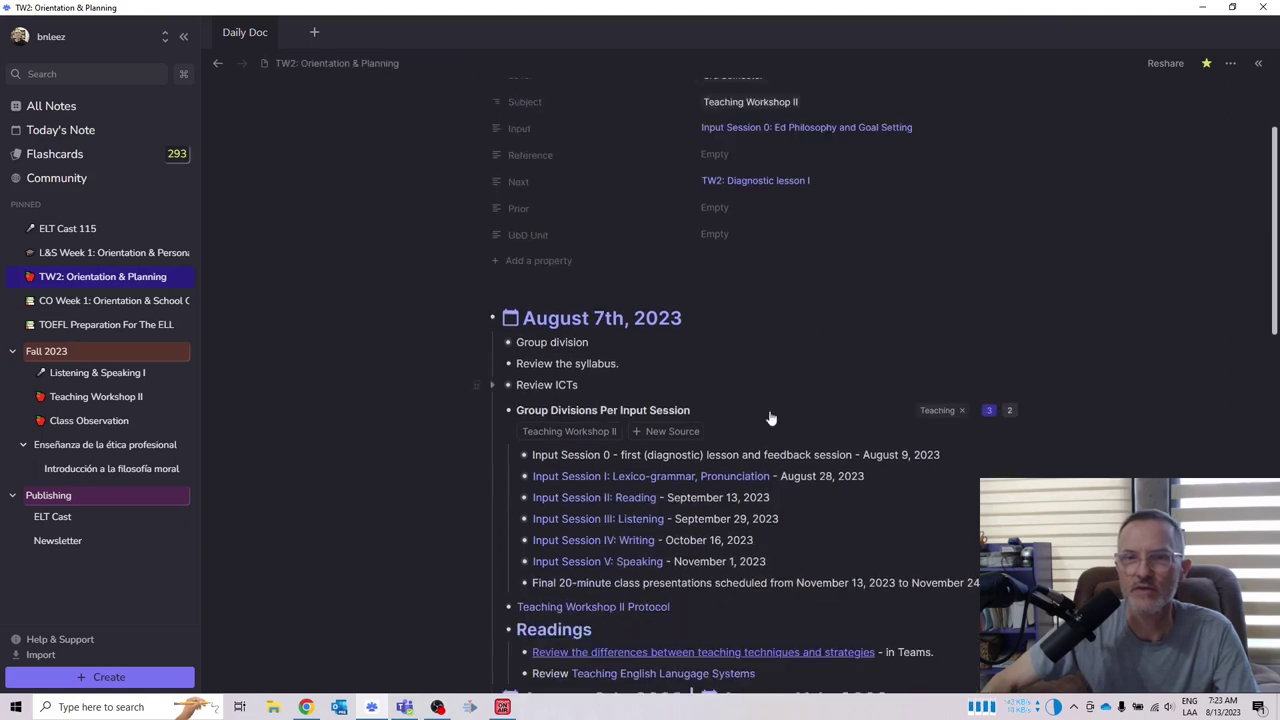
{"action": "scroll", "coordinate": [625, 512], "scroll_direction": "down", "scroll_amount": 2}
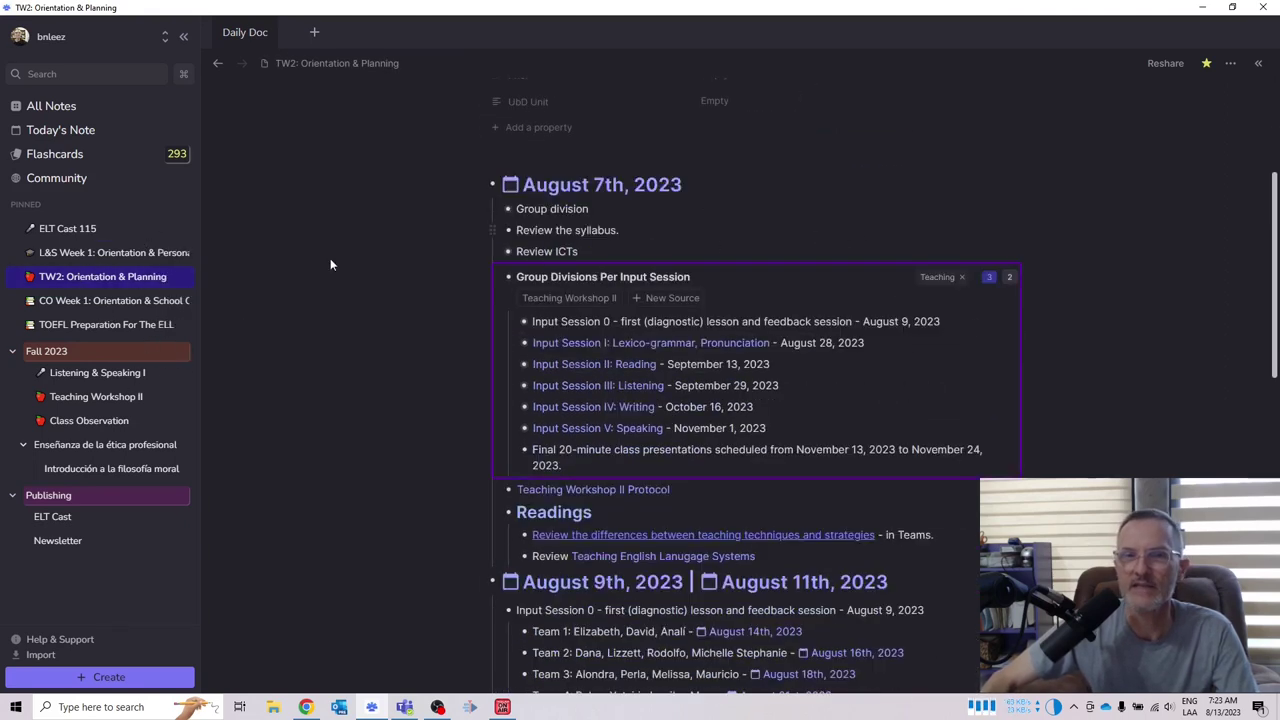
{"action": "left_click", "coordinate": [69, 138]}
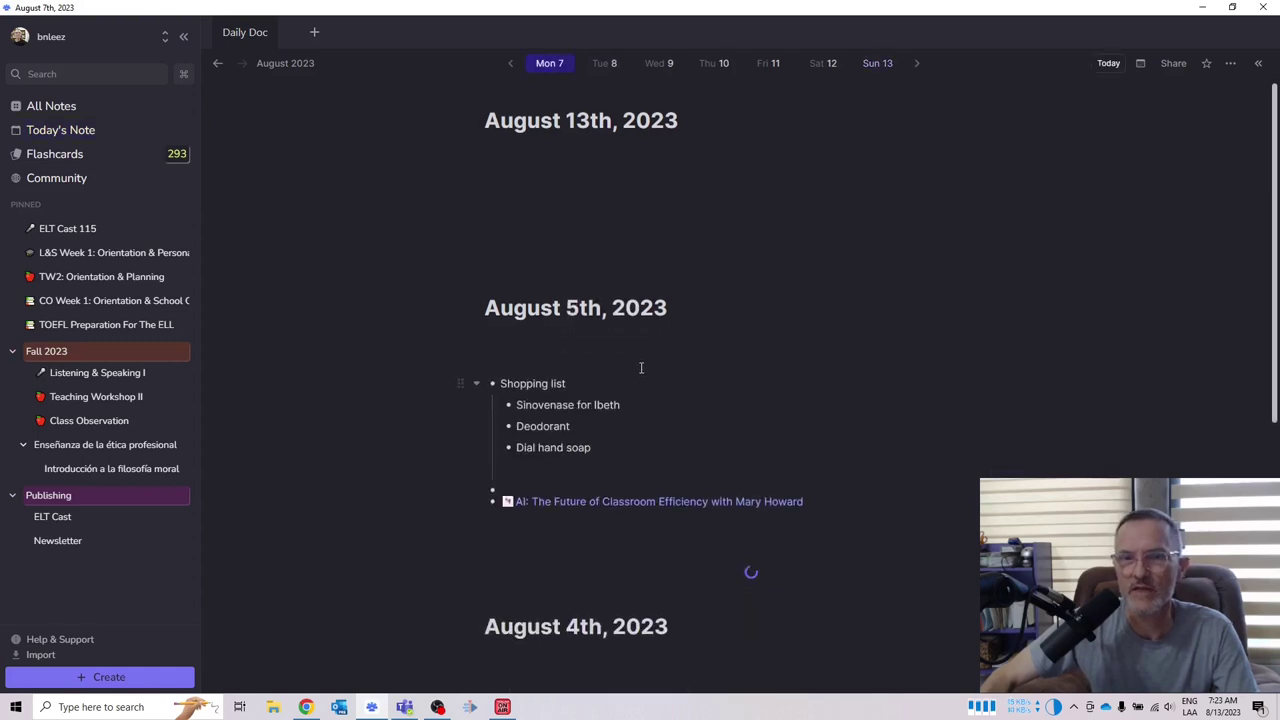
Scroll down to the three August 7th references from L&S Week 1 and TW2, then back up.
{"action": "scroll", "coordinate": [632, 366], "scroll_direction": "down", "scroll_amount": 2}
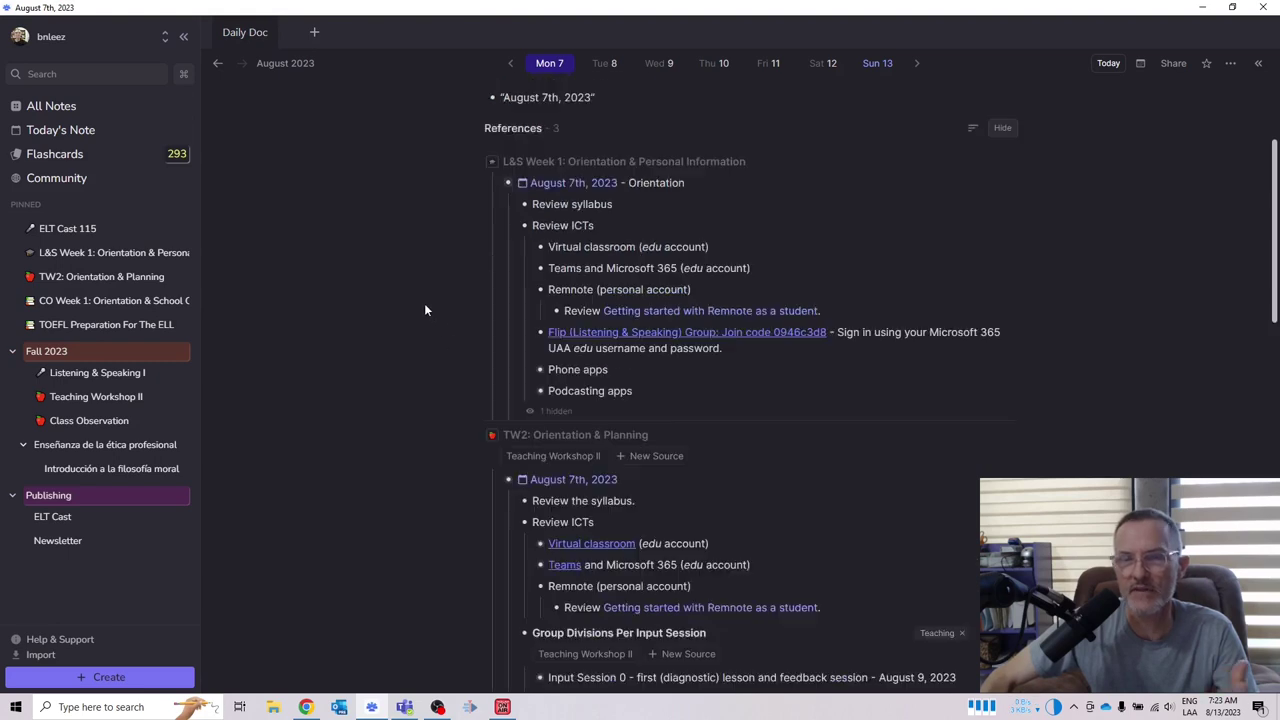
{"action": "scroll", "coordinate": [429, 308], "scroll_direction": "down", "scroll_amount": 2}
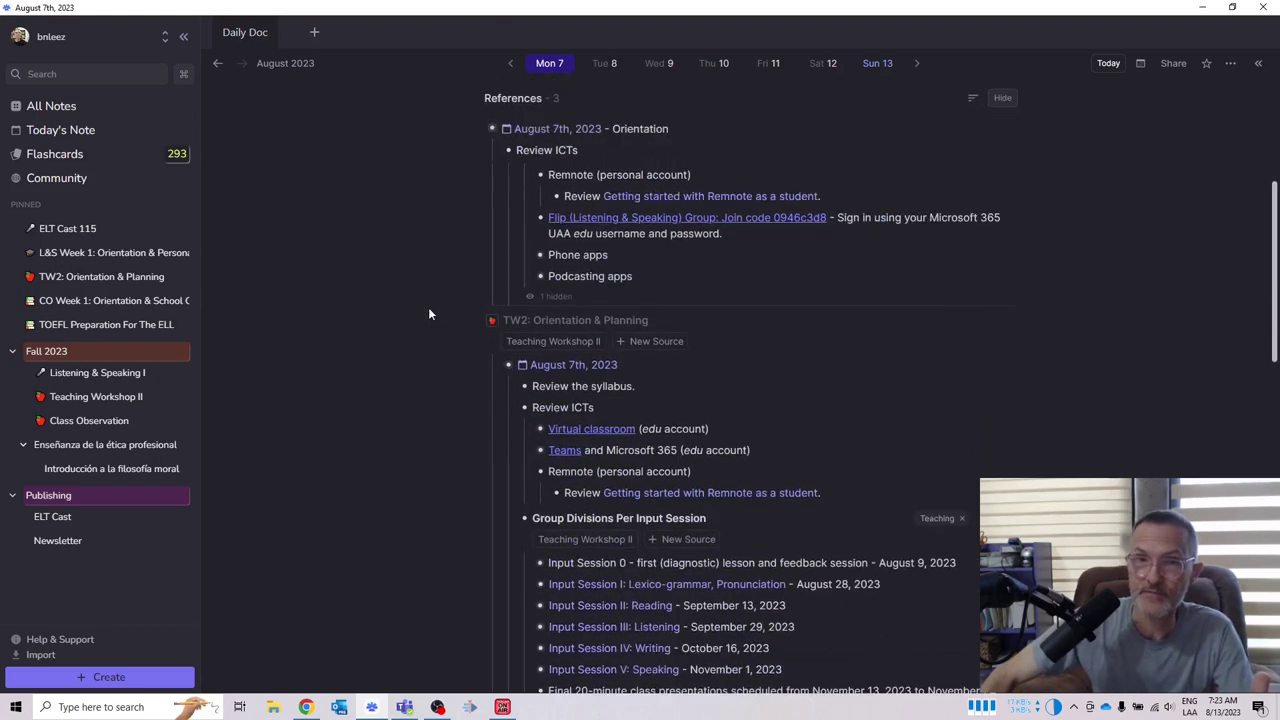
{"action": "scroll", "coordinate": [428, 322], "scroll_direction": "down", "scroll_amount": 1}
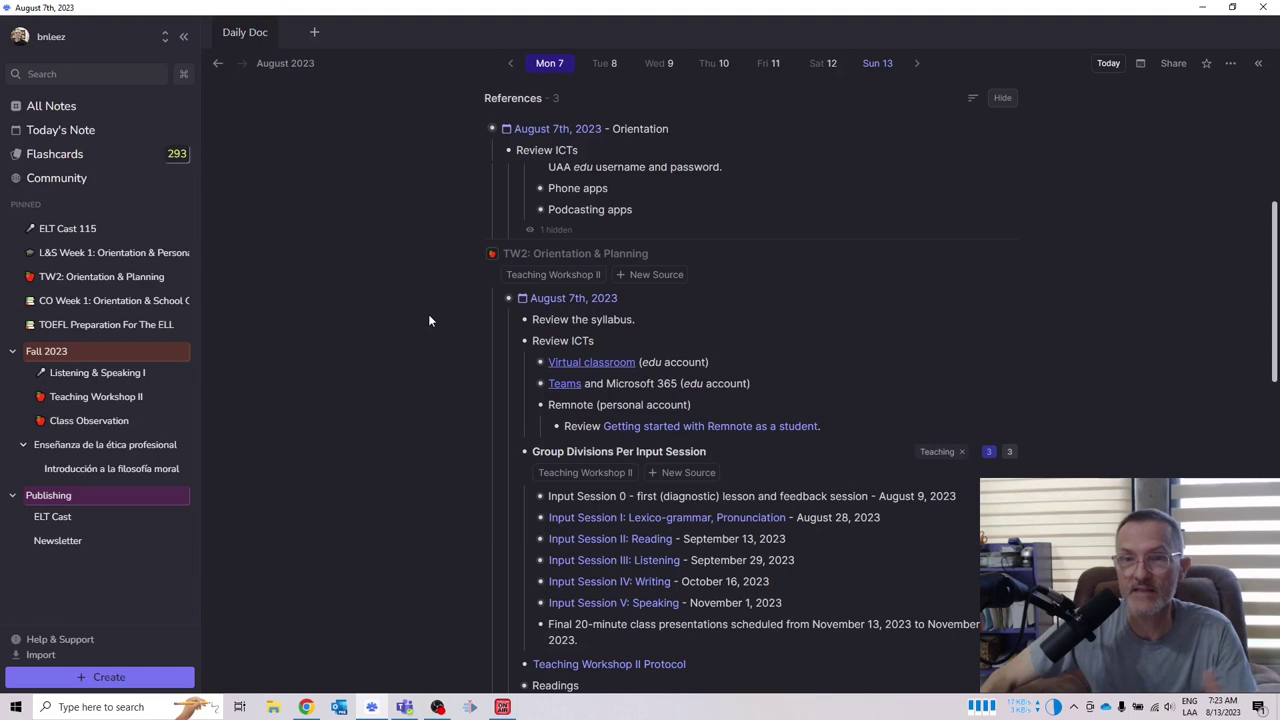
{"action": "scroll", "coordinate": [498, 298], "scroll_direction": "down", "scroll_amount": 1}
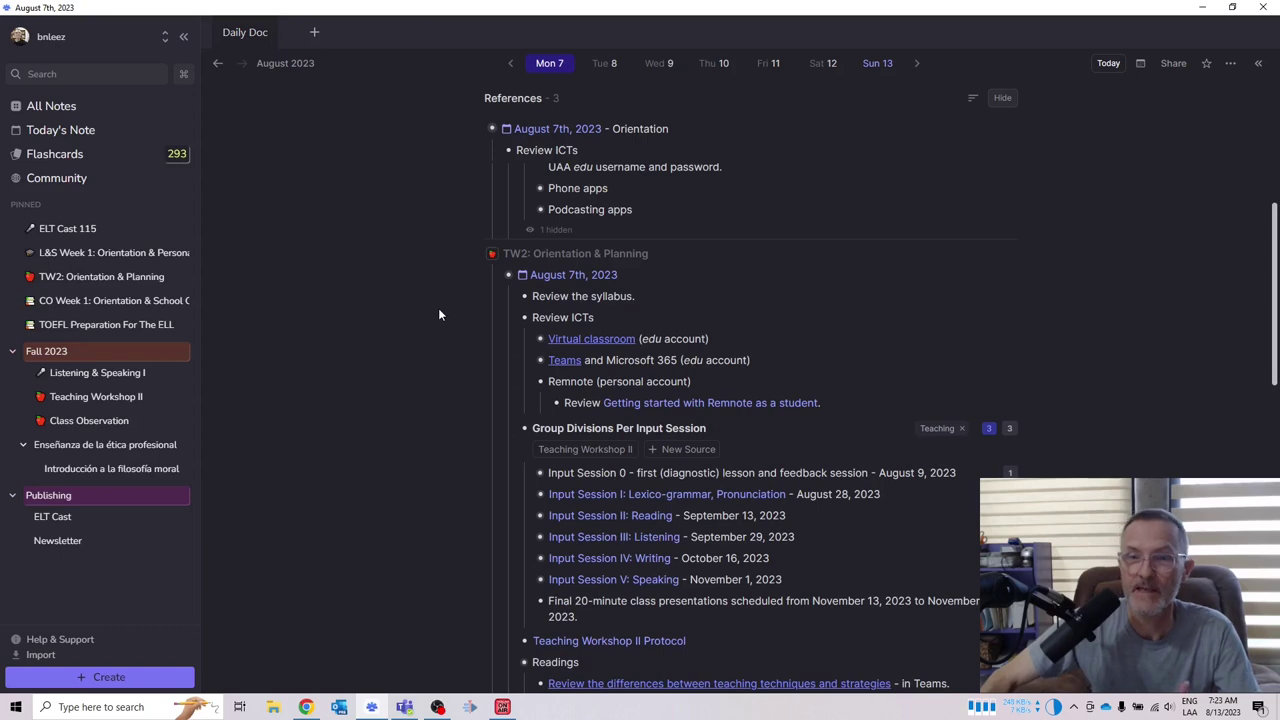
{"action": "scroll", "coordinate": [587, 259], "scroll_direction": "up", "scroll_amount": 3}
{"action": "scroll", "coordinate": [587, 259], "scroll_direction": "up", "scroll_amount": 5}
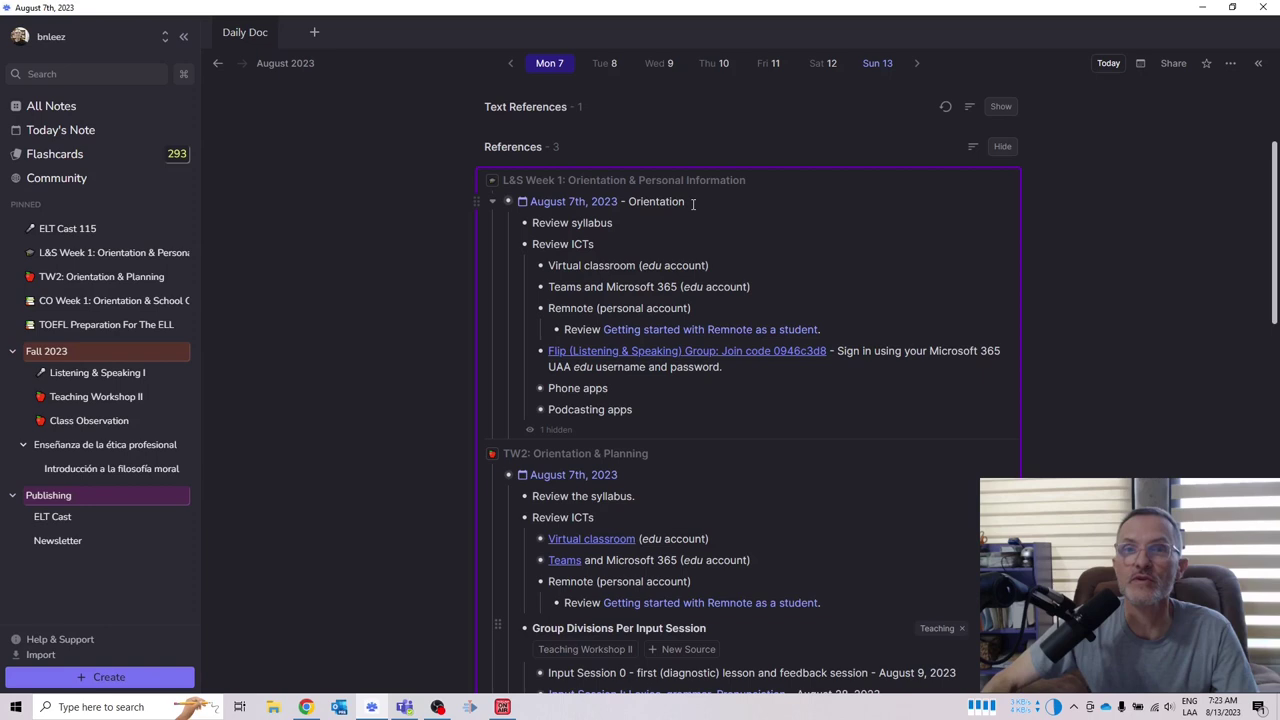
{"action": "key", "text": "Escape"}
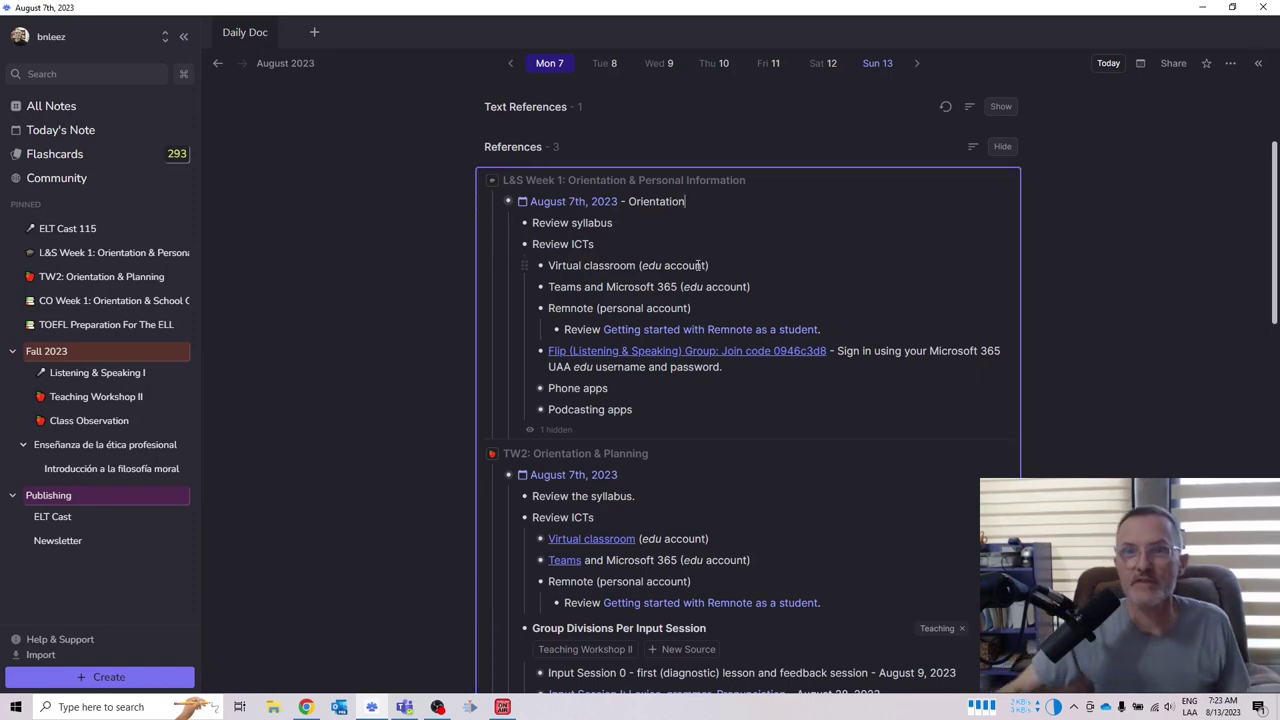
{"action": "type", "text": "/"}
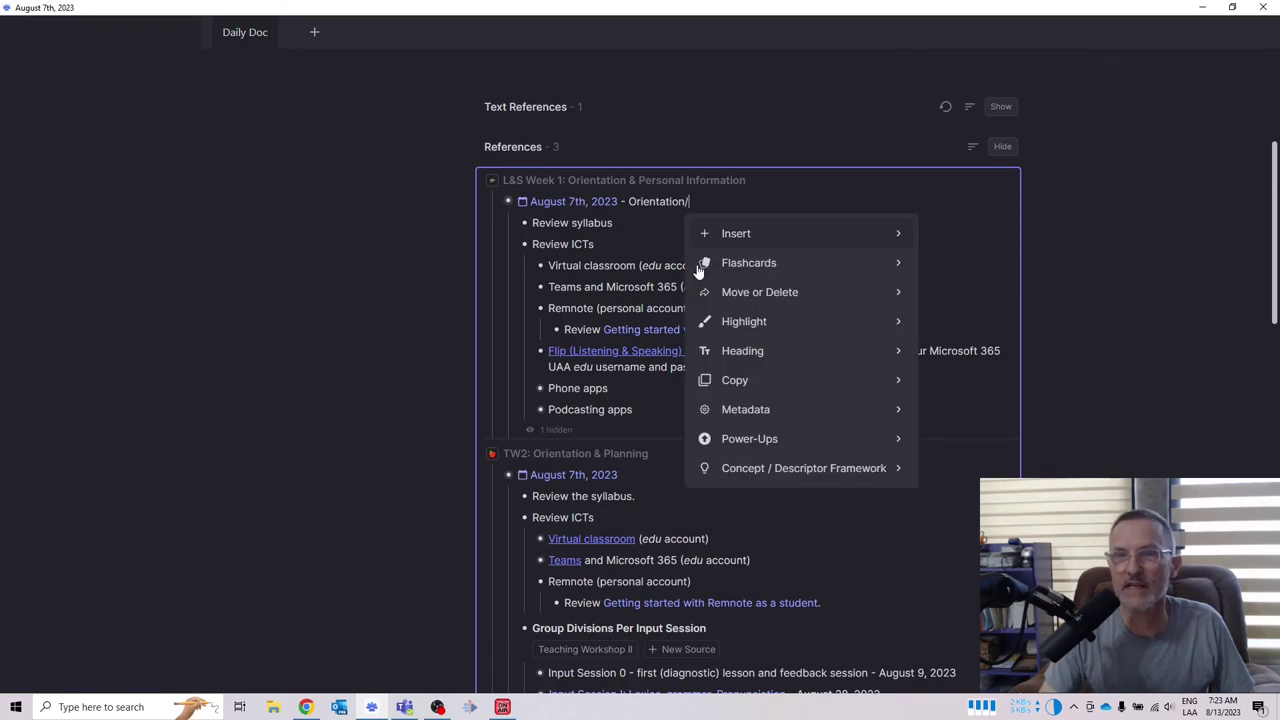
{"action": "left_click", "coordinate": [698, 262]}
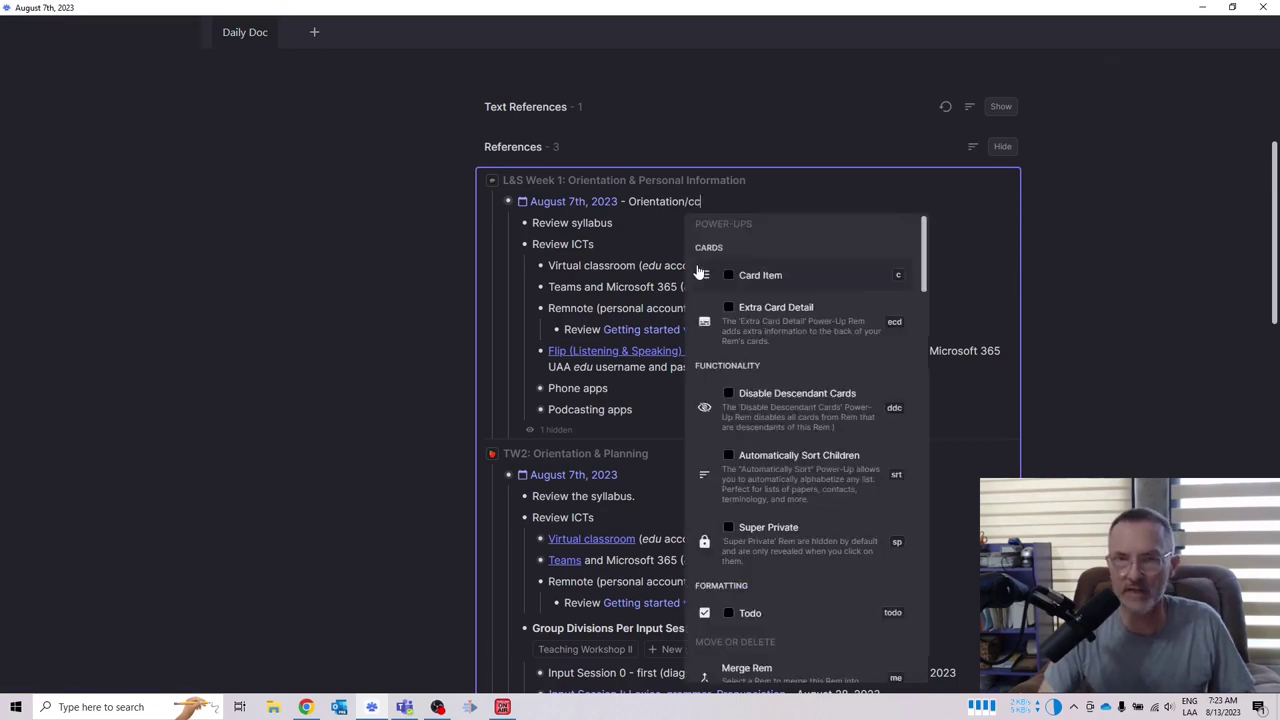
{"action": "key", "text": "BackSpace"}
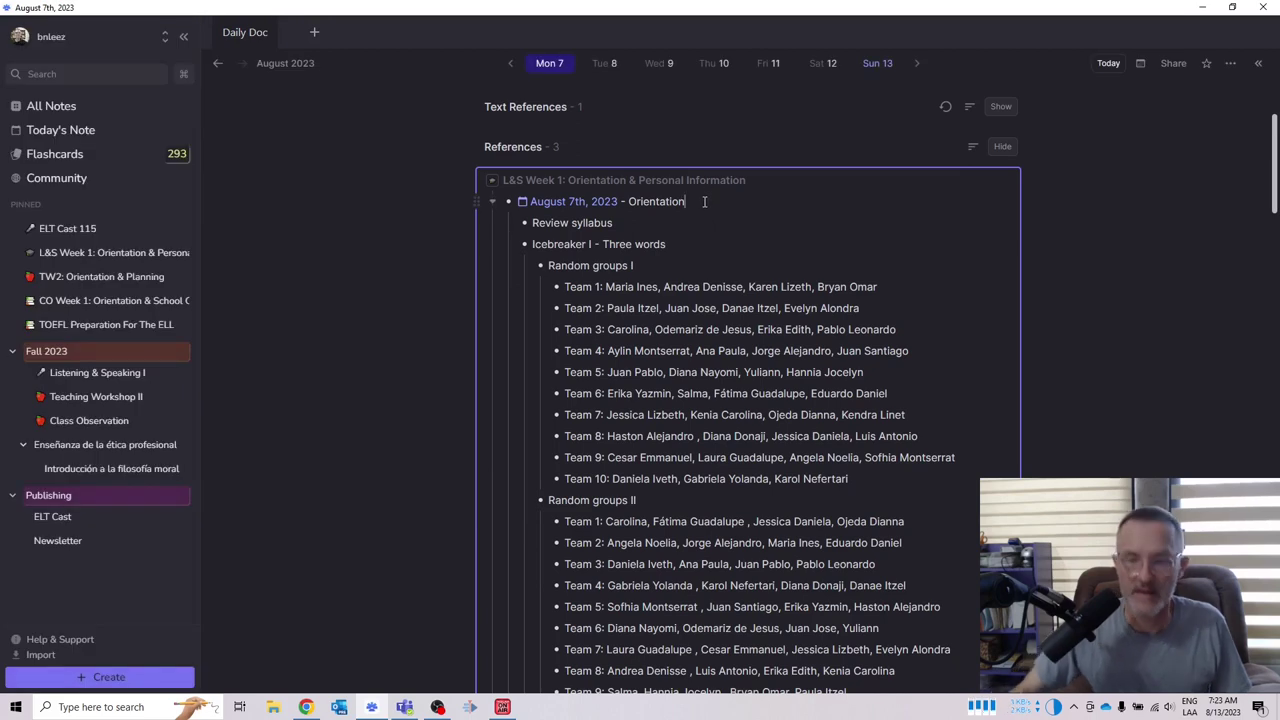
{"action": "type", "text": "/co"}
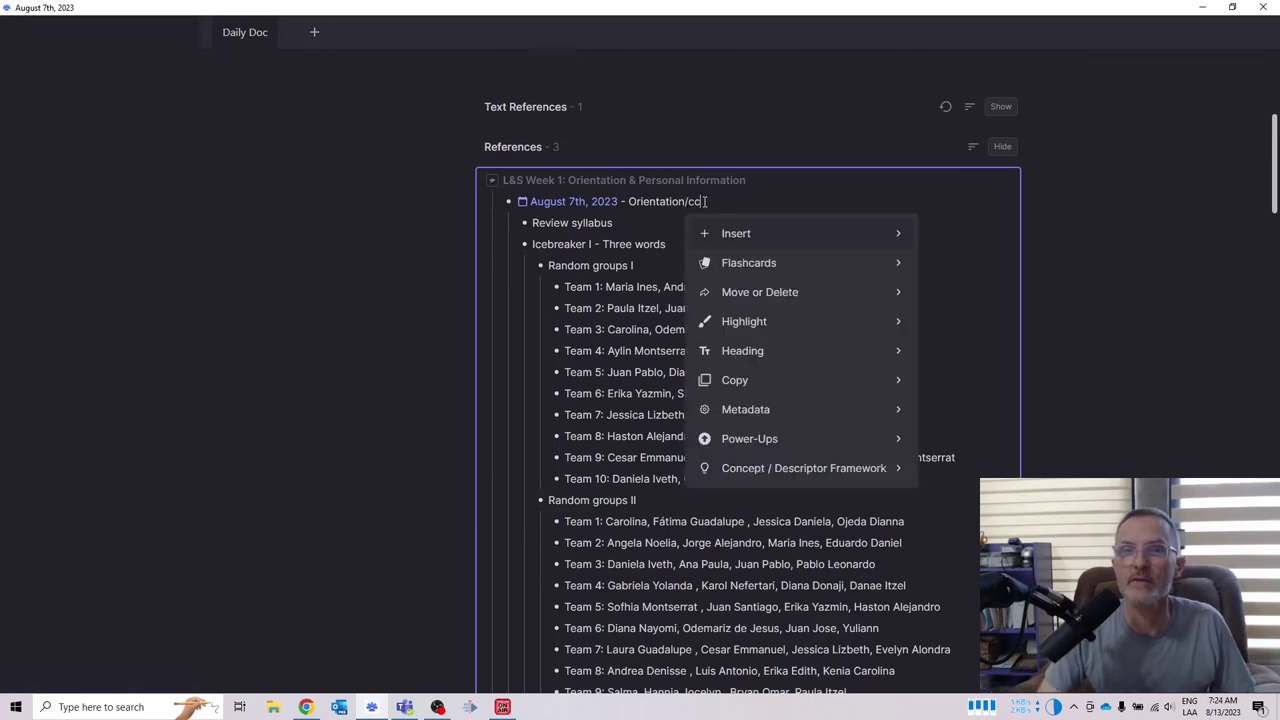
{"action": "key", "text": "BackSpace"}
{"action": "key", "text": "BackSpace"}
{"action": "key", "text": "BackSpace"}
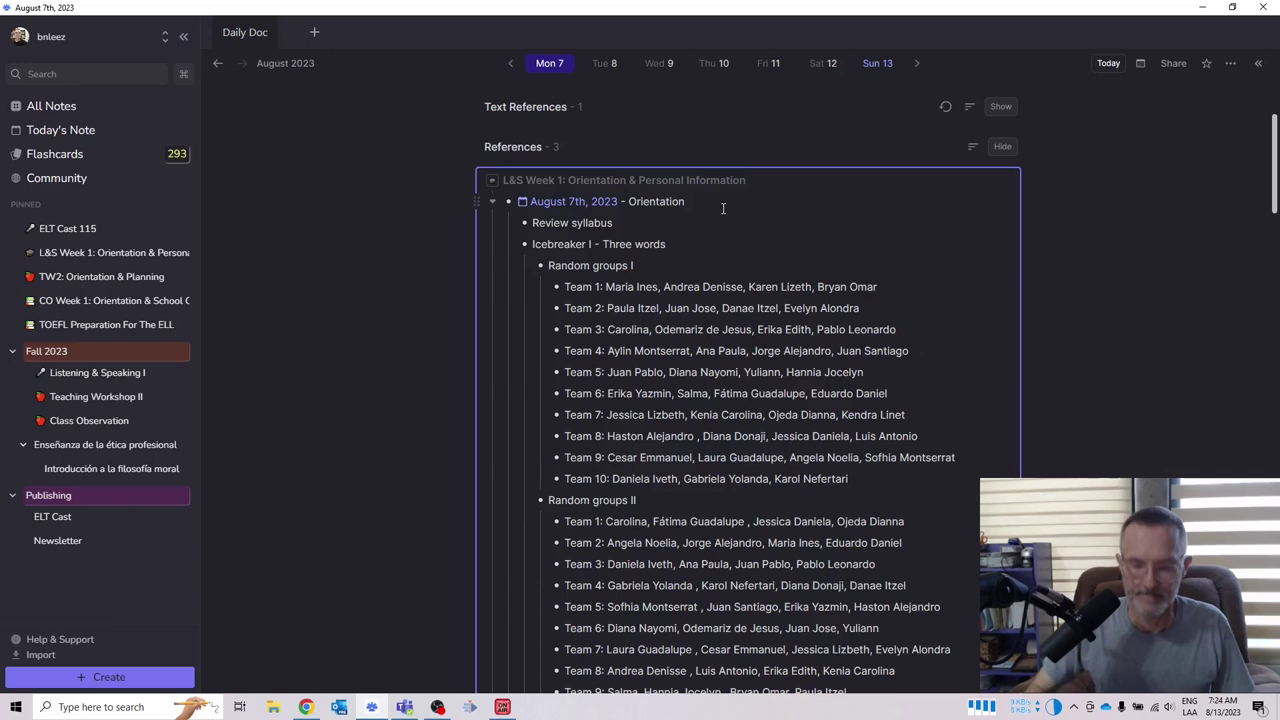
{"action": "type", "text": "/e"}
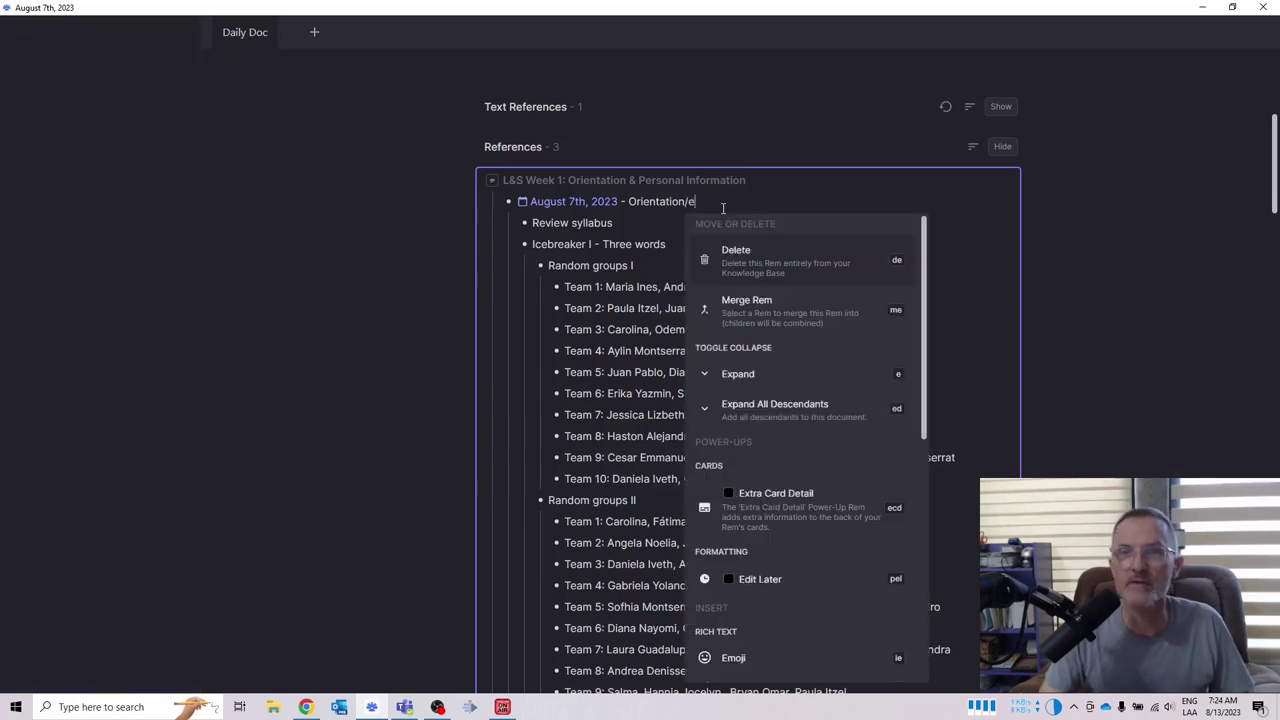
{"action": "key", "text": "BackSpace"}
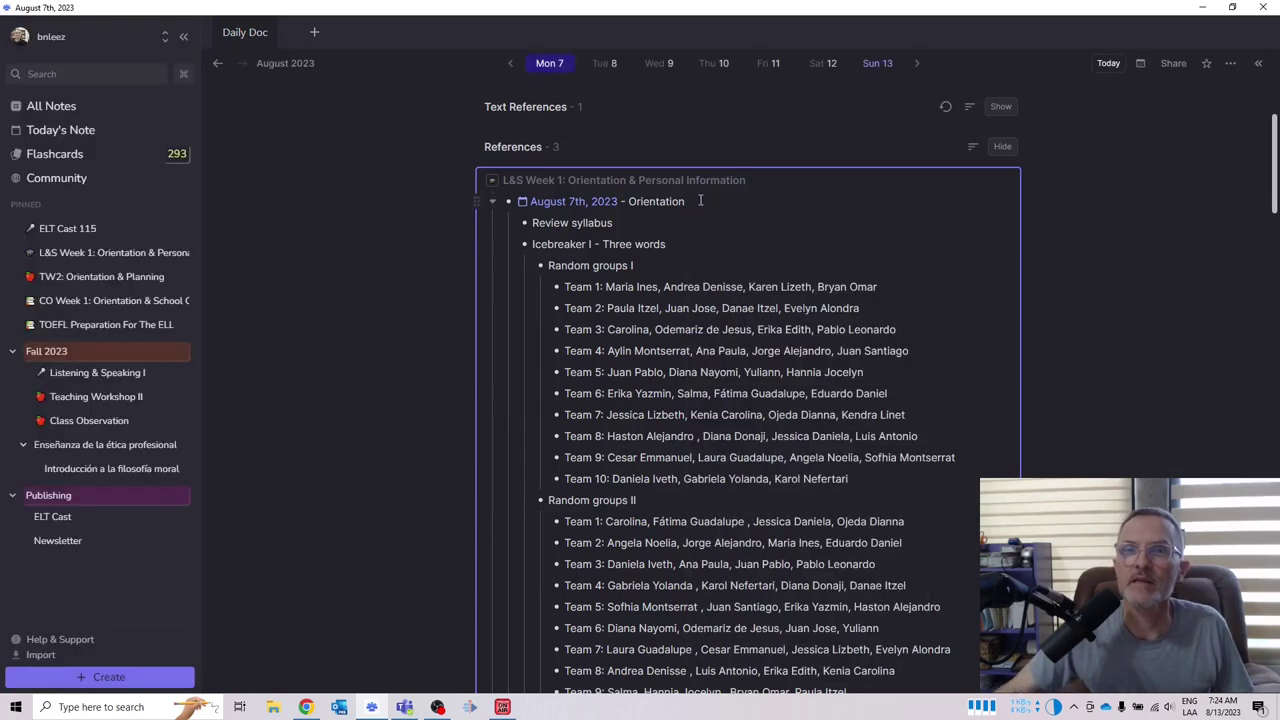
{"action": "type", "text": "/e"}
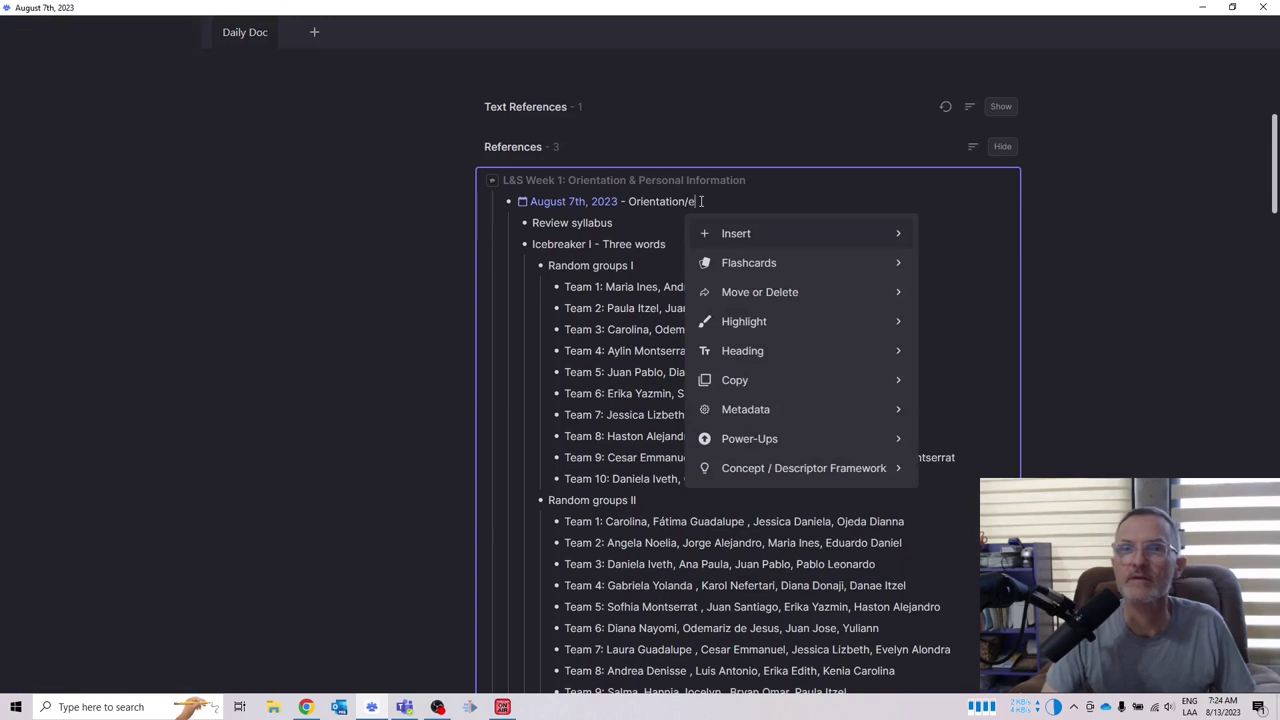
{"action": "key", "text": "BackSpace"}
{"action": "key", "text": "BackSpace"}
{"action": "key", "text": "BackSpace"}
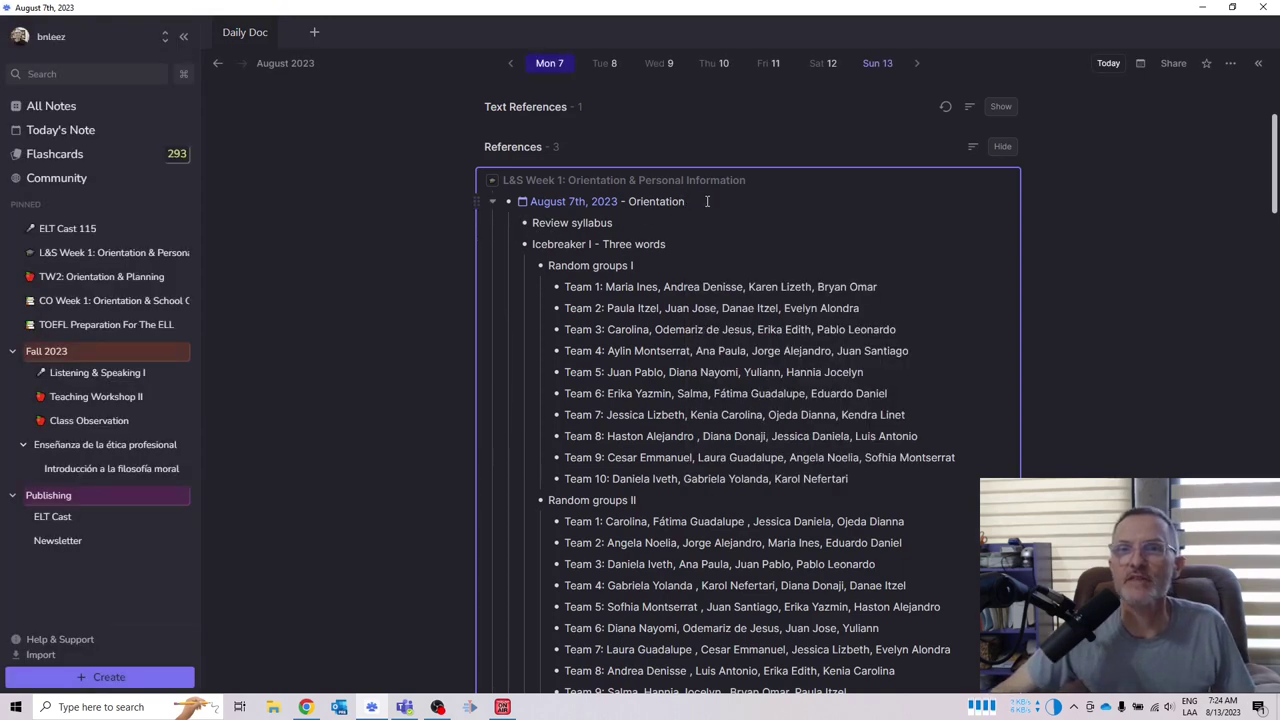
{"action": "scroll", "coordinate": [663, 306], "scroll_direction": "down", "scroll_amount": 2}
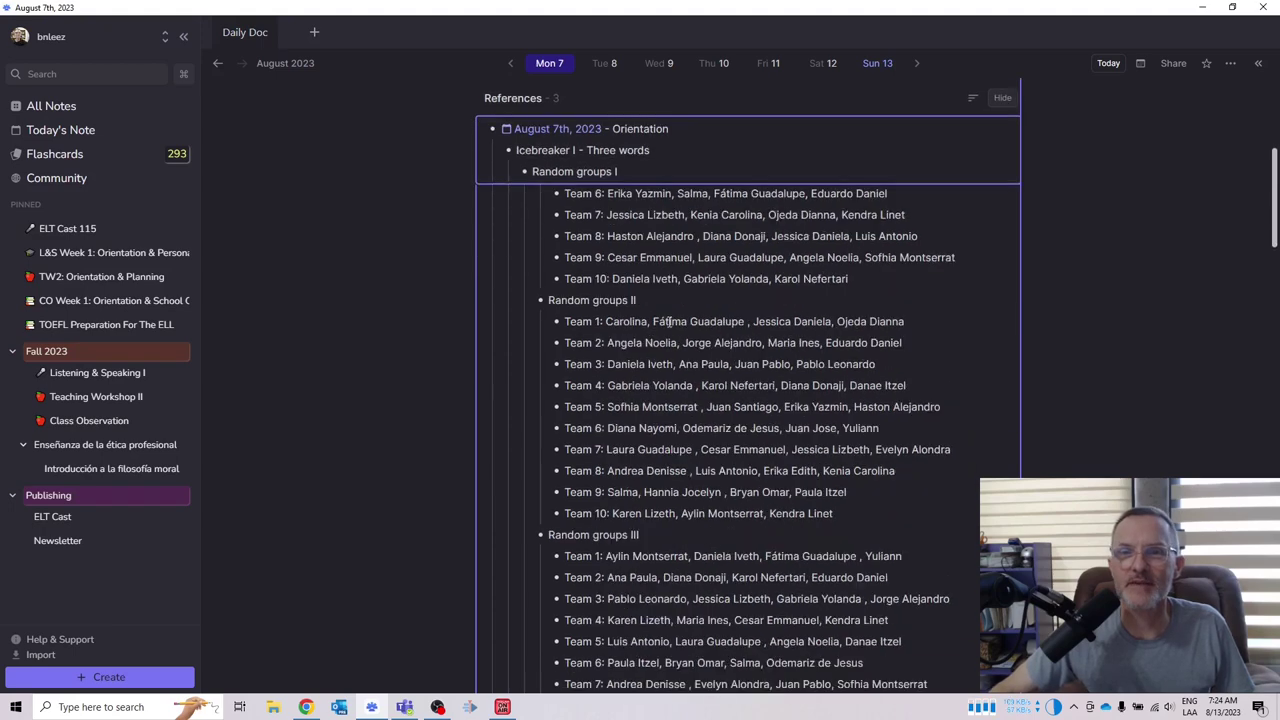
{"action": "scroll", "coordinate": [652, 286], "scroll_direction": "up", "scroll_amount": 3}
{"action": "scroll", "coordinate": [692, 414], "scroll_direction": "up", "scroll_amount": 2}
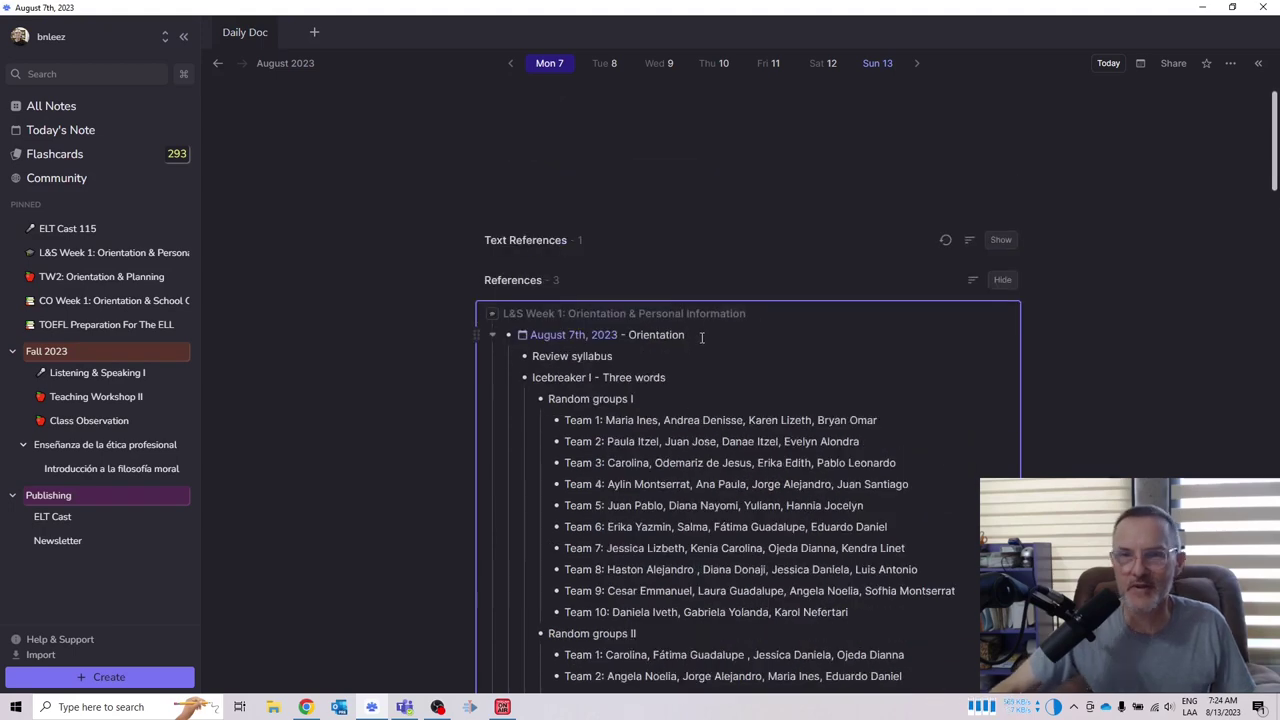
{"action": "type", "text": "E"}
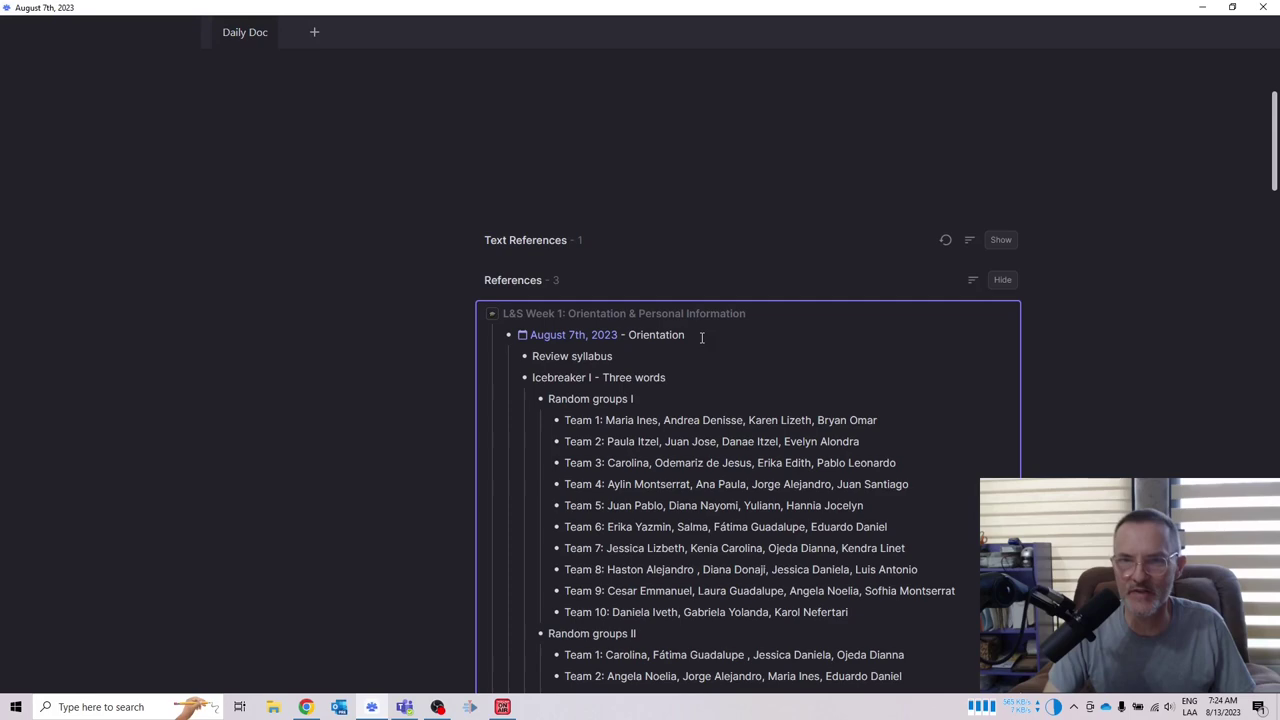
{"action": "type", "text": "/cc"}
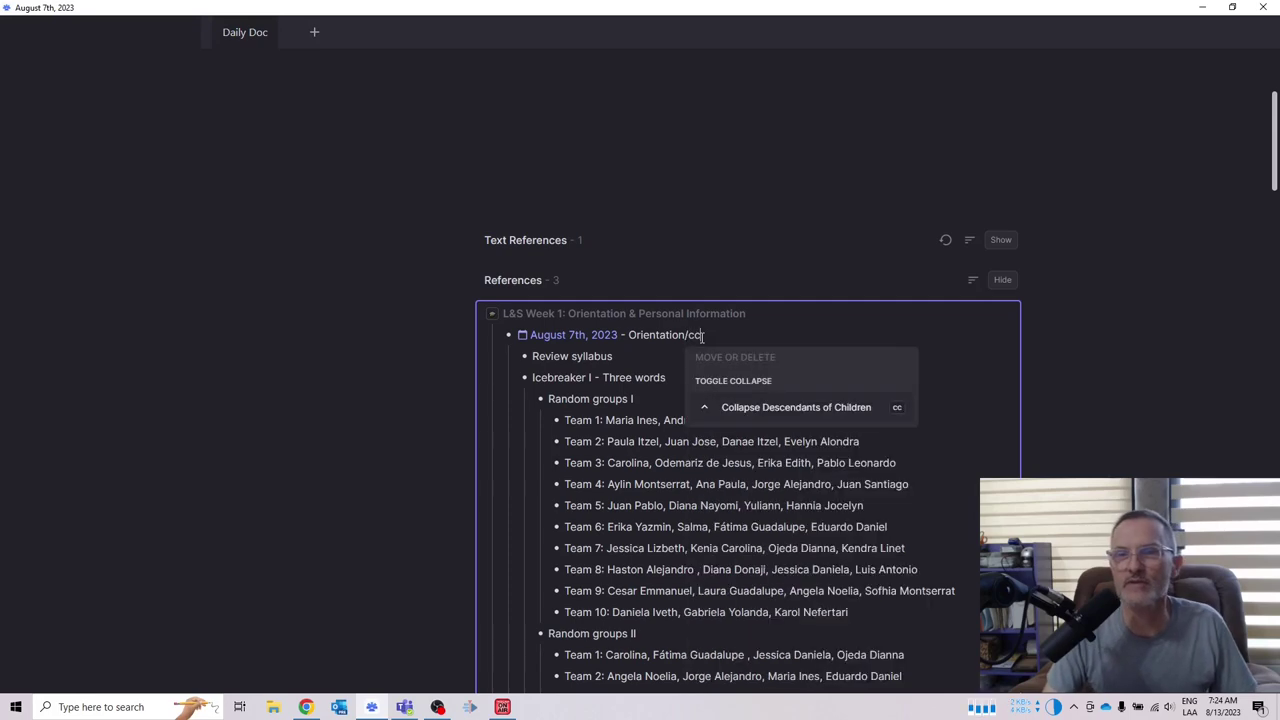
{"action": "key", "text": "BackSpace"}
{"action": "key", "text": "BackSpace"}
{"action": "key", "text": "BackSpace"}
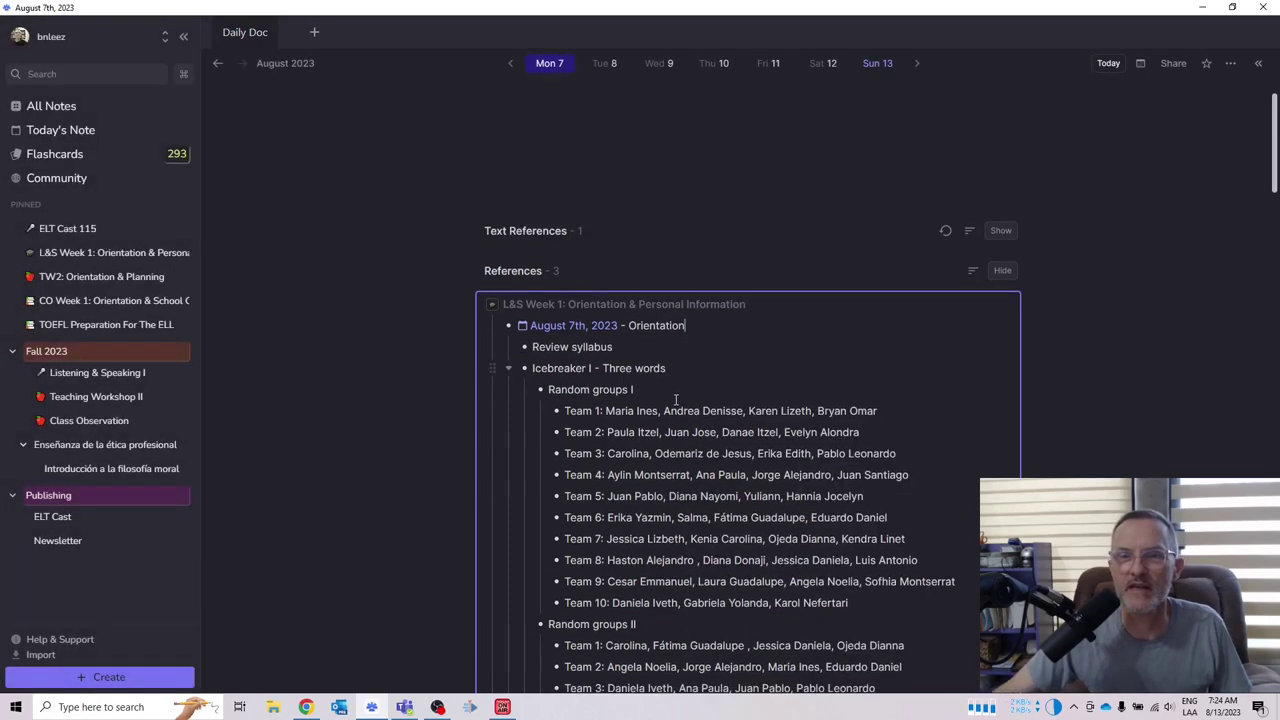
{"action": "scroll", "coordinate": [453, 438], "scroll_direction": "down", "scroll_amount": 3}
{"action": "scroll", "coordinate": [453, 438], "scroll_direction": "down", "scroll_amount": 4}
{"action": "scroll", "coordinate": [453, 444], "scroll_direction": "down", "scroll_amount": 5}
{"action": "scroll", "coordinate": [418, 436], "scroll_direction": "down", "scroll_amount": 5}
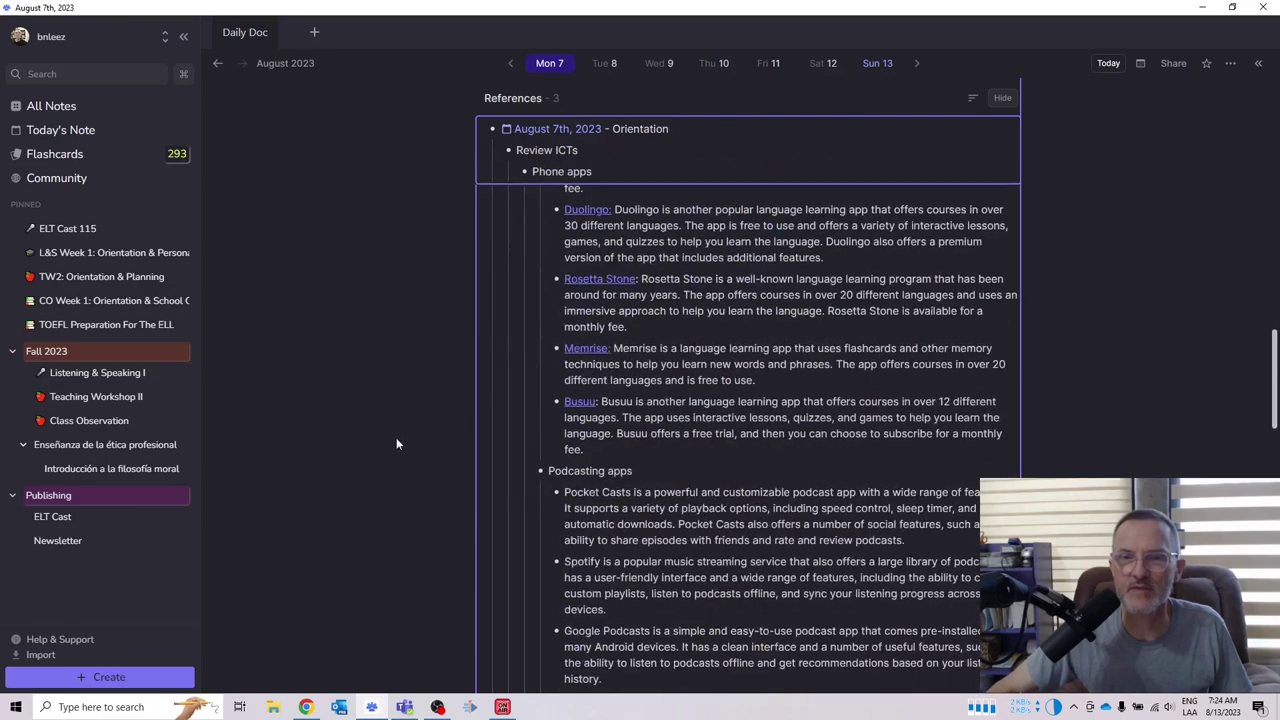
{"action": "scroll", "coordinate": [396, 437], "scroll_direction": "down", "scroll_amount": 2}
{"action": "scroll", "coordinate": [388, 444], "scroll_direction": "down", "scroll_amount": 4}
{"action": "scroll", "coordinate": [548, 425], "scroll_direction": "down", "scroll_amount": 2}
{"action": "scroll", "coordinate": [553, 416], "scroll_direction": "up", "scroll_amount": 2}
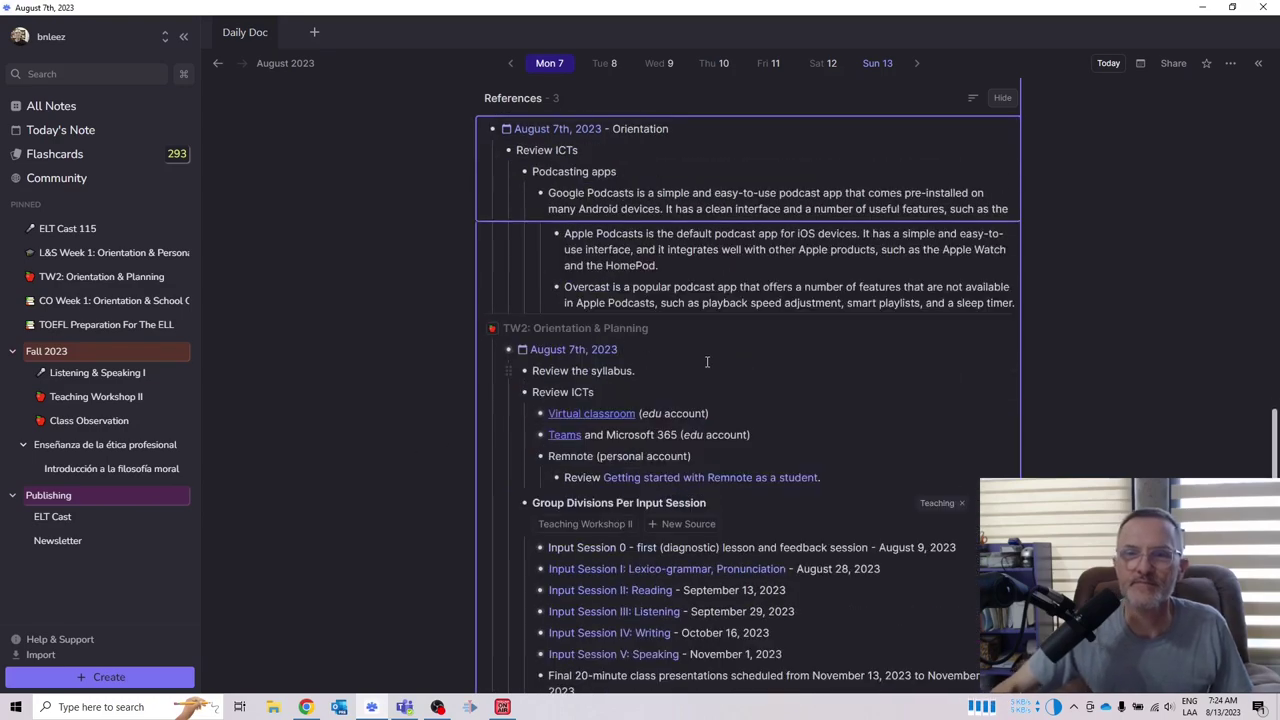
{"action": "type", "text": "/"}
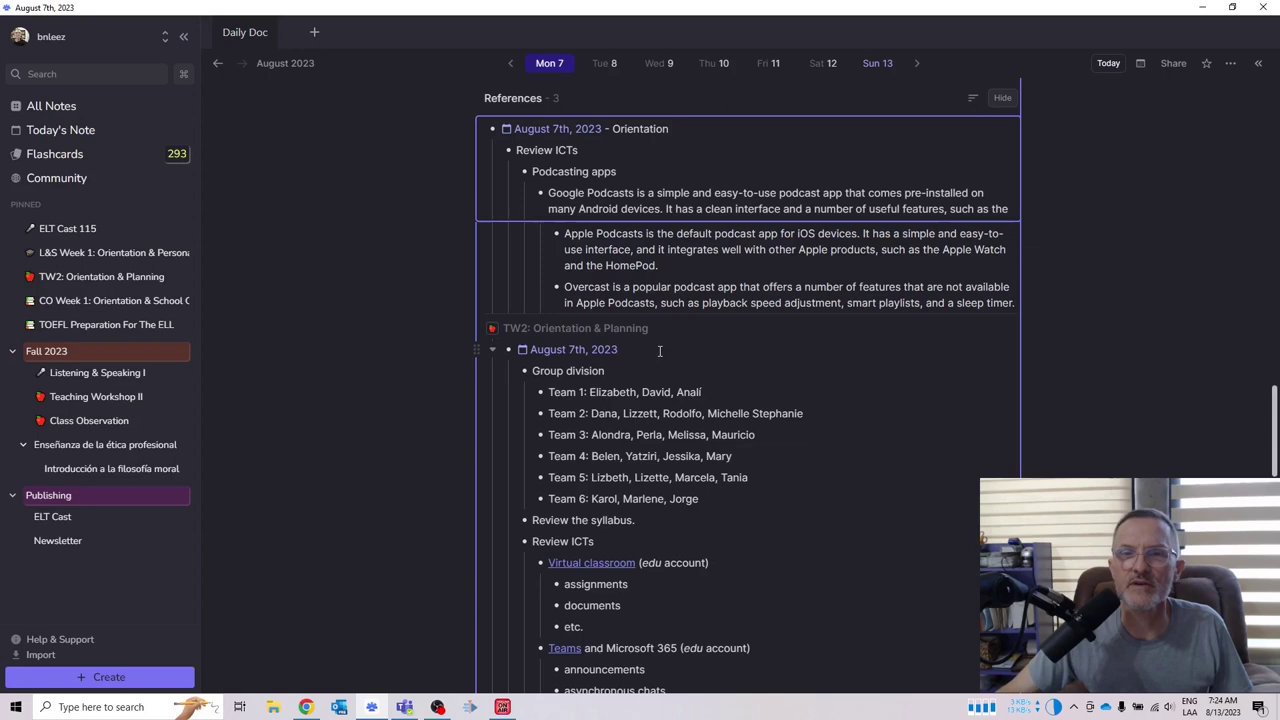
{"action": "type", "text": "/"}
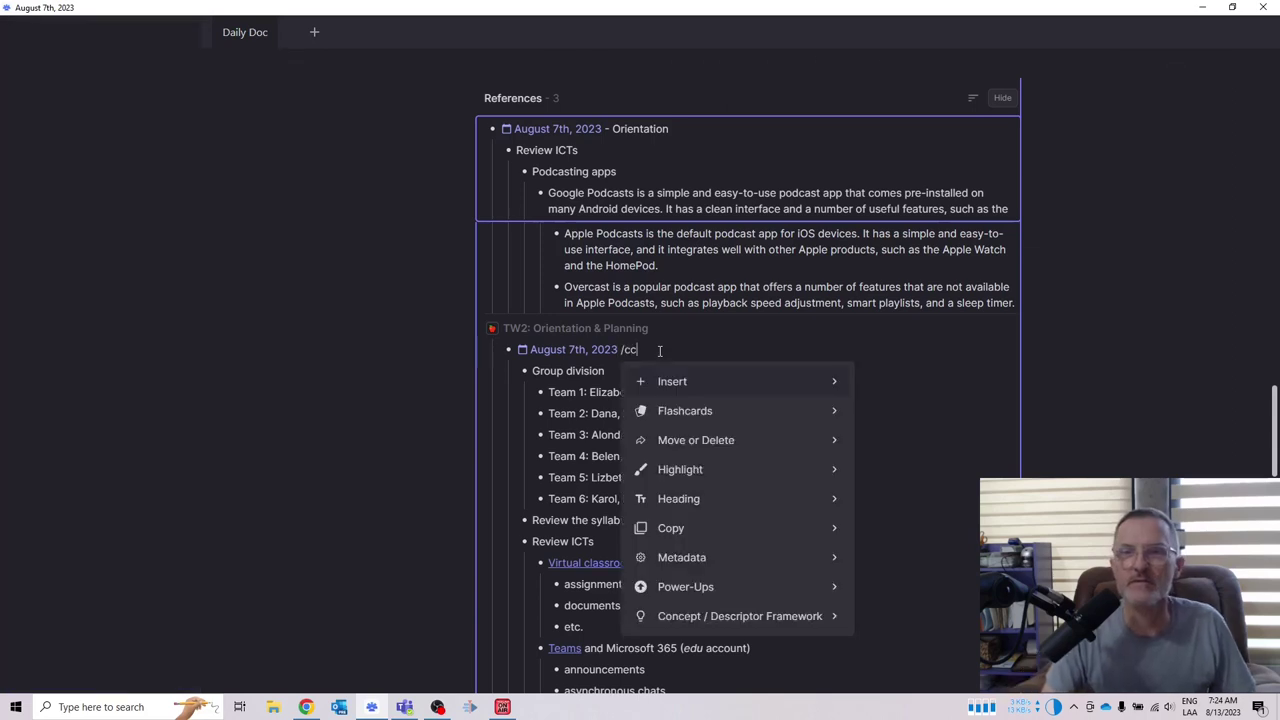
{"action": "type", "text": "cc"}
{"action": "key", "text": "Return"}
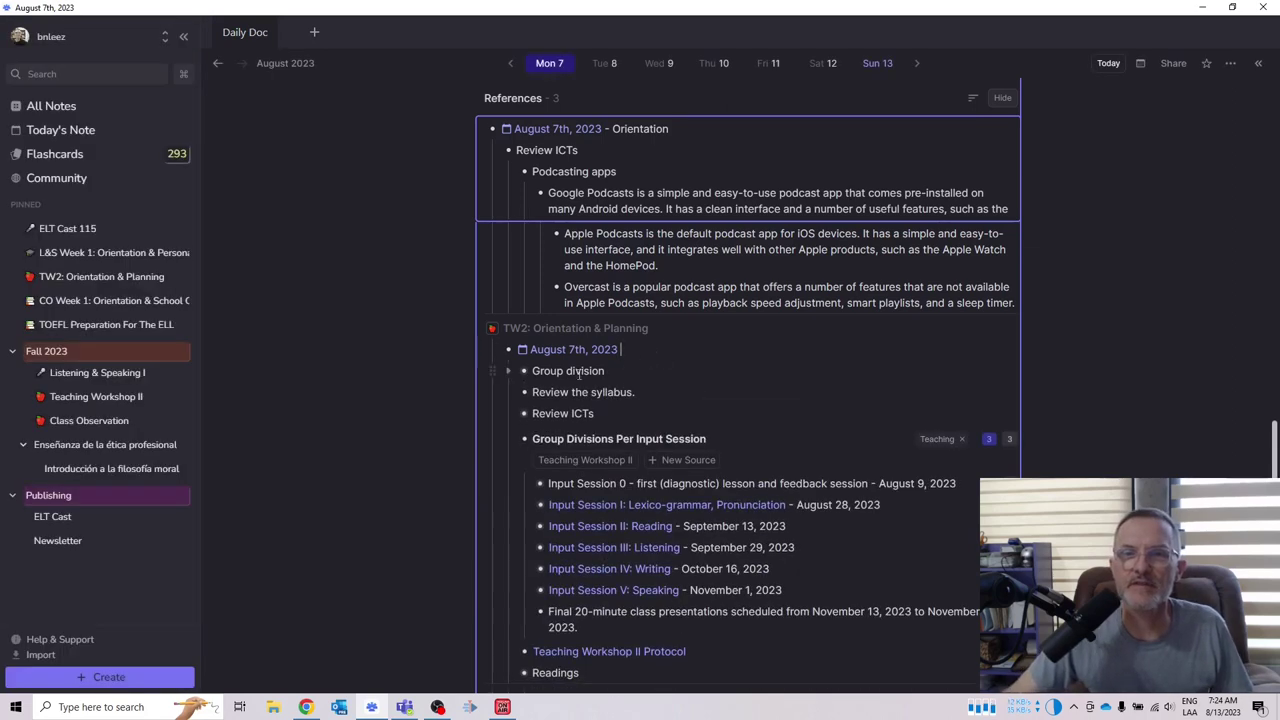
{"action": "type", "text": "/"}
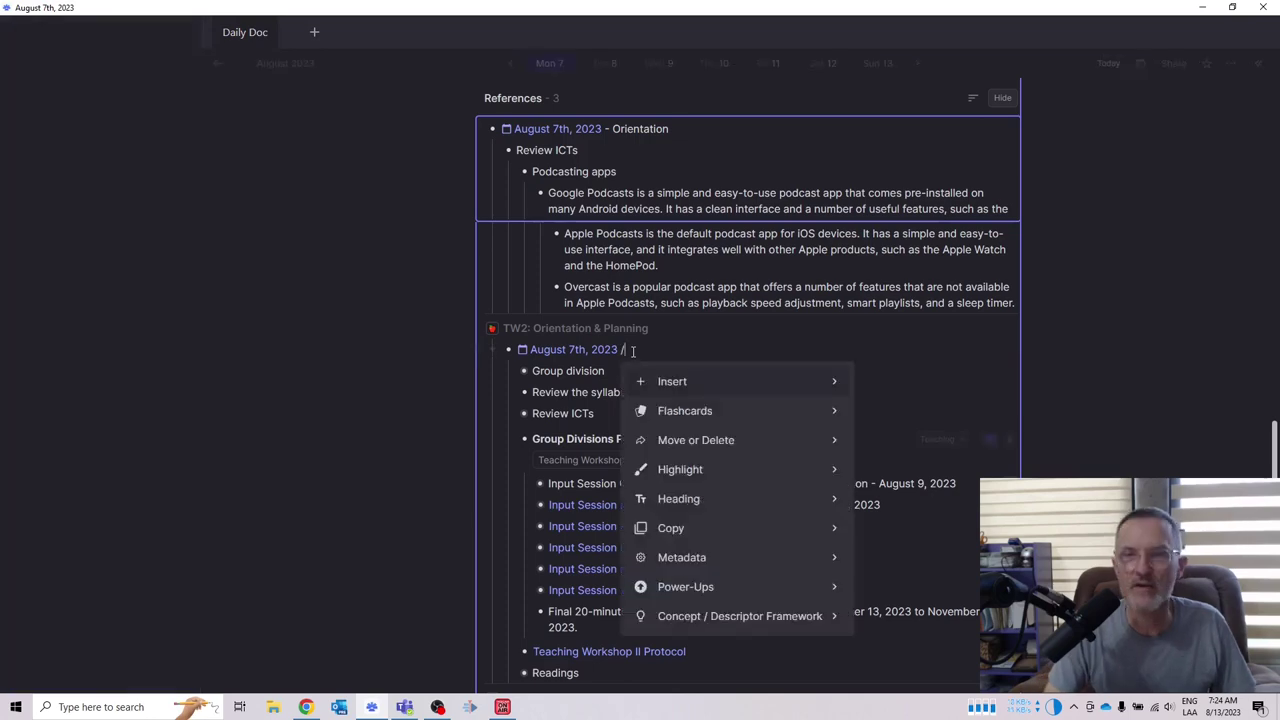
{"action": "type", "text": "ed"}
{"action": "key", "text": "Return"}
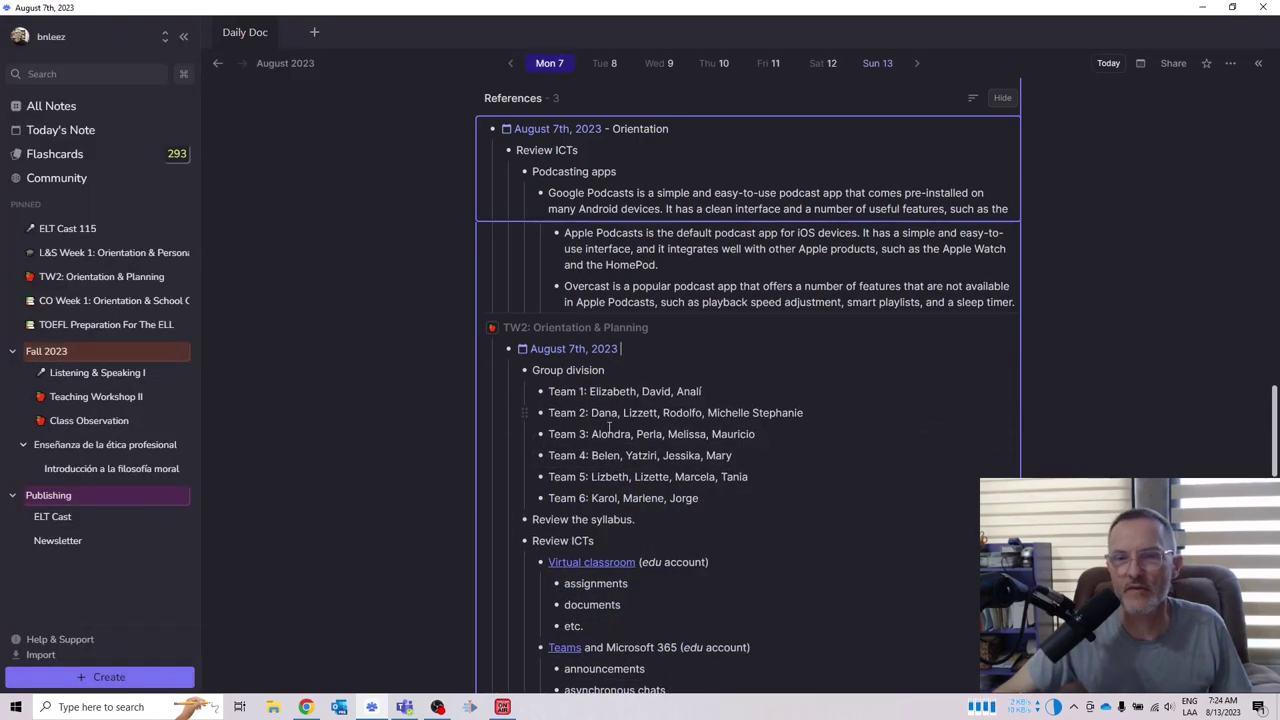
{"action": "scroll", "coordinate": [600, 428], "scroll_direction": "down", "scroll_amount": 1}
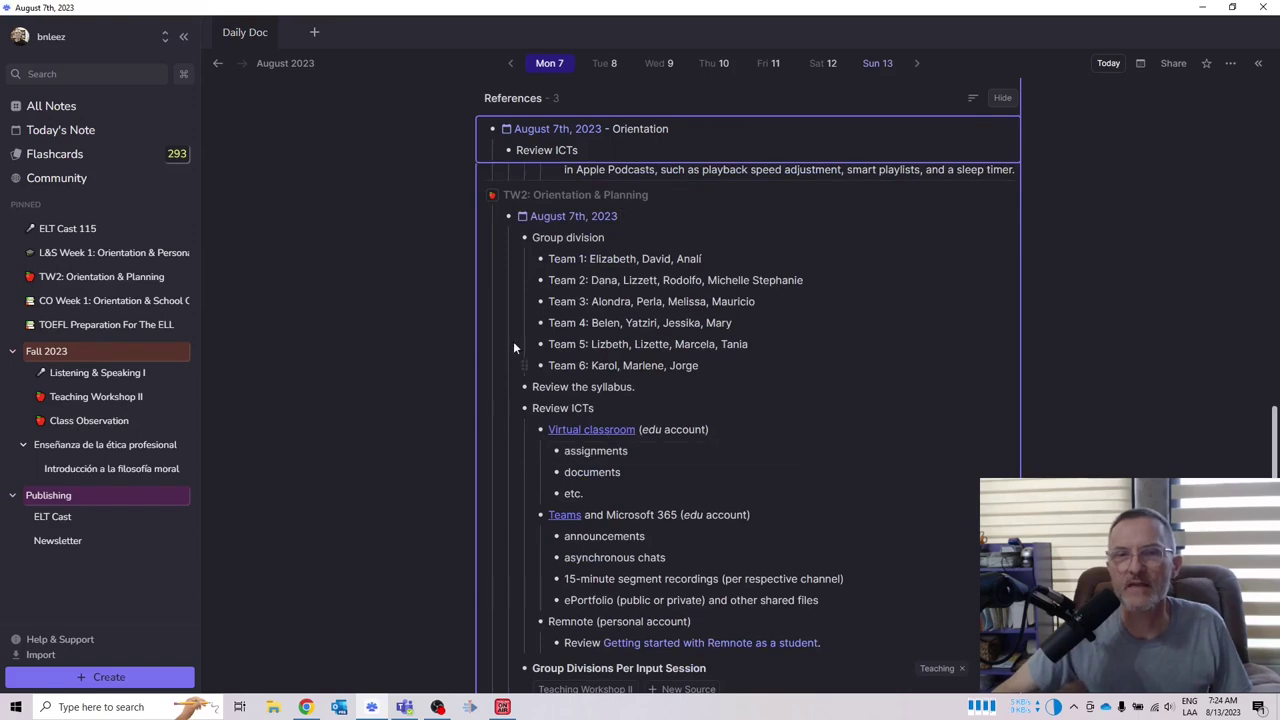
{"action": "scroll", "coordinate": [513, 341], "scroll_direction": "up", "scroll_amount": 2}
{"action": "scroll", "coordinate": [455, 309], "scroll_direction": "up", "scroll_amount": 1}
{"action": "scroll", "coordinate": [500, 305], "scroll_direction": "up", "scroll_amount": 1}
{"action": "scroll", "coordinate": [549, 302], "scroll_direction": "up", "scroll_amount": 1}
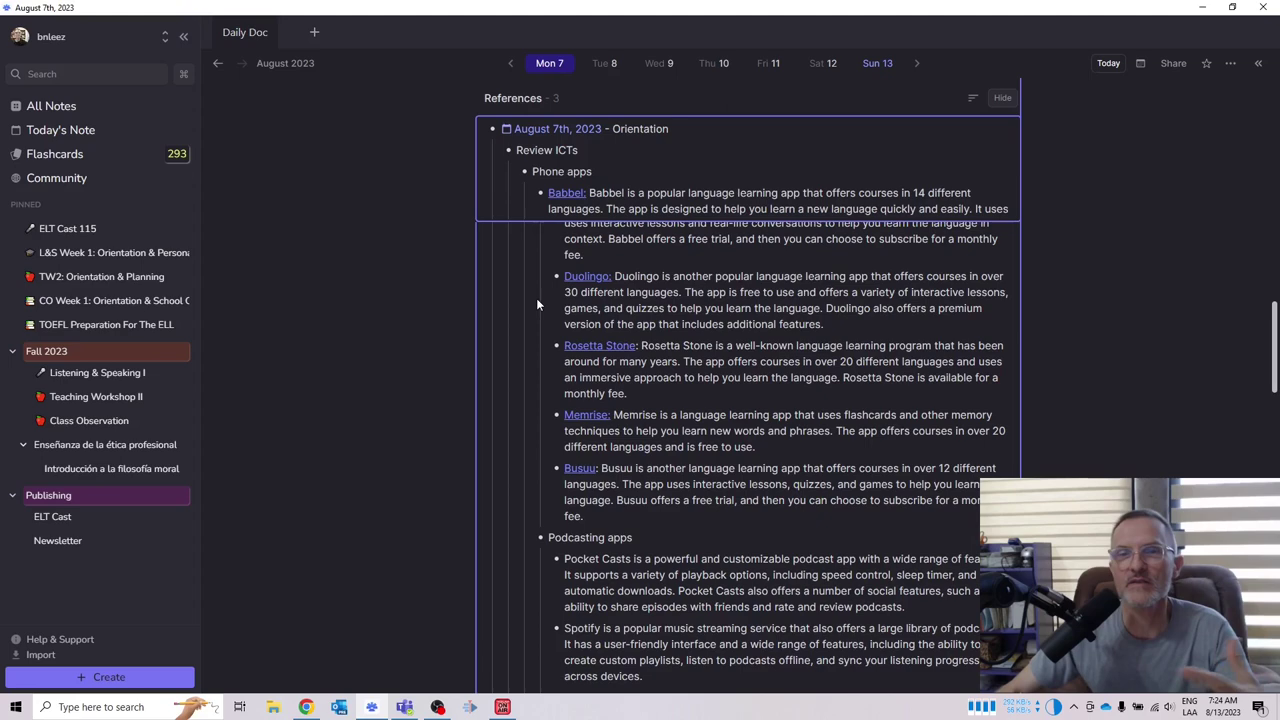
{"action": "scroll", "coordinate": [460, 285], "scroll_direction": "down", "scroll_amount": 1}
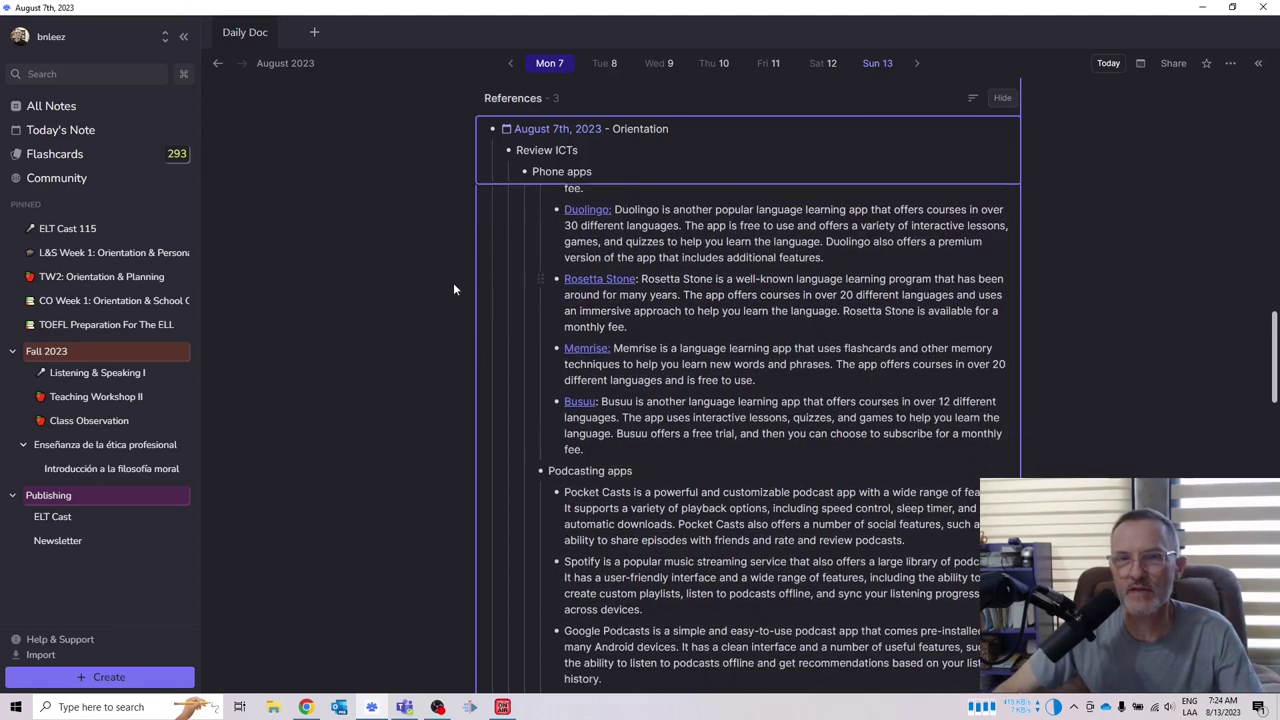
{"action": "scroll", "coordinate": [450, 293], "scroll_direction": "down", "scroll_amount": 3}
{"action": "scroll", "coordinate": [448, 296], "scroll_direction": "down", "scroll_amount": 4}
{"action": "scroll", "coordinate": [485, 259], "scroll_direction": "up", "scroll_amount": 5}
{"action": "scroll", "coordinate": [510, 220], "scroll_direction": "up", "scroll_amount": 3}
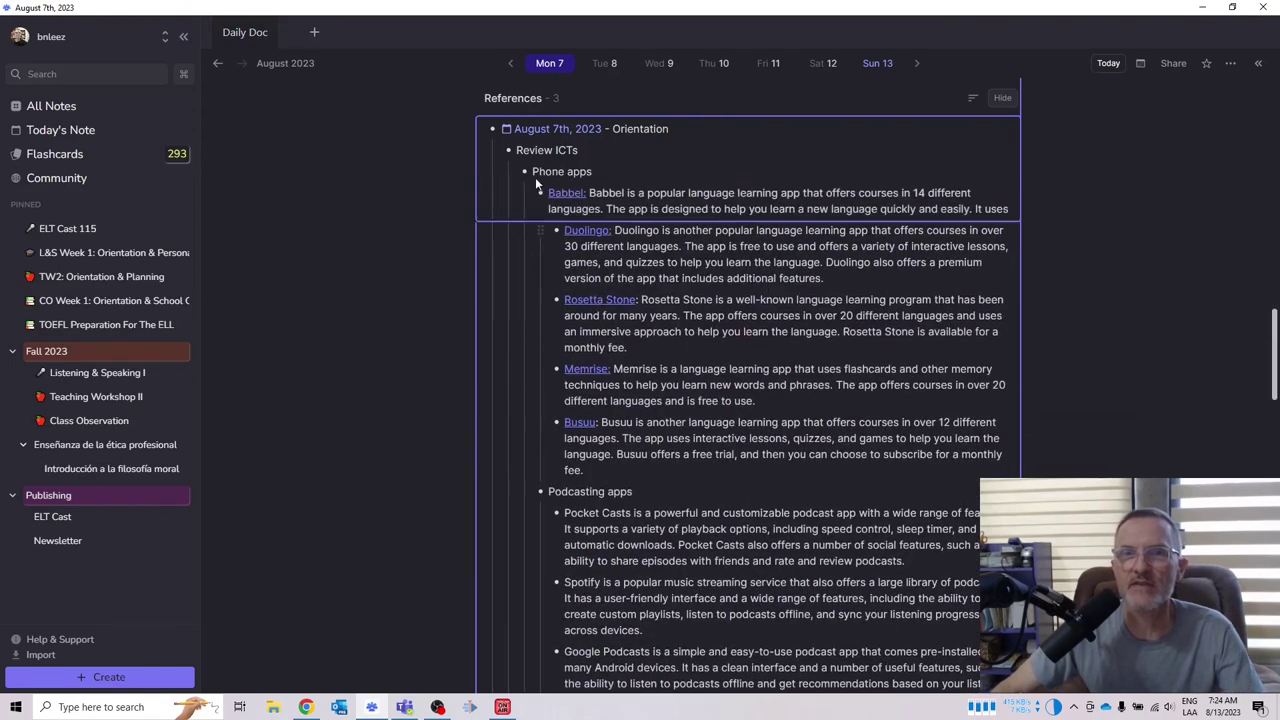
{"action": "scroll", "coordinate": [520, 165], "scroll_direction": "up", "scroll_amount": 4}
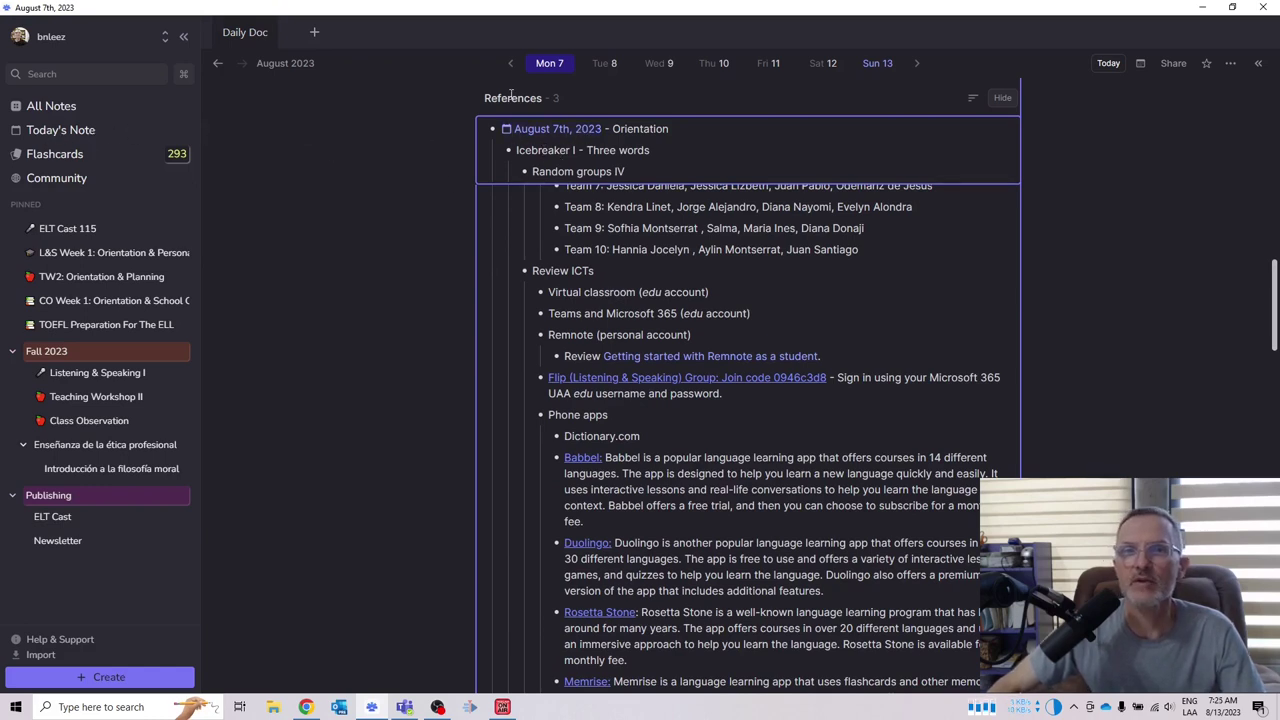
Open the Listening & Speaking I course document from the sidebar.
{"action": "scroll", "coordinate": [1111, 232], "scroll_direction": "up", "scroll_amount": 5}
{"action": "scroll", "coordinate": [1118, 218], "scroll_direction": "up", "scroll_amount": 5}
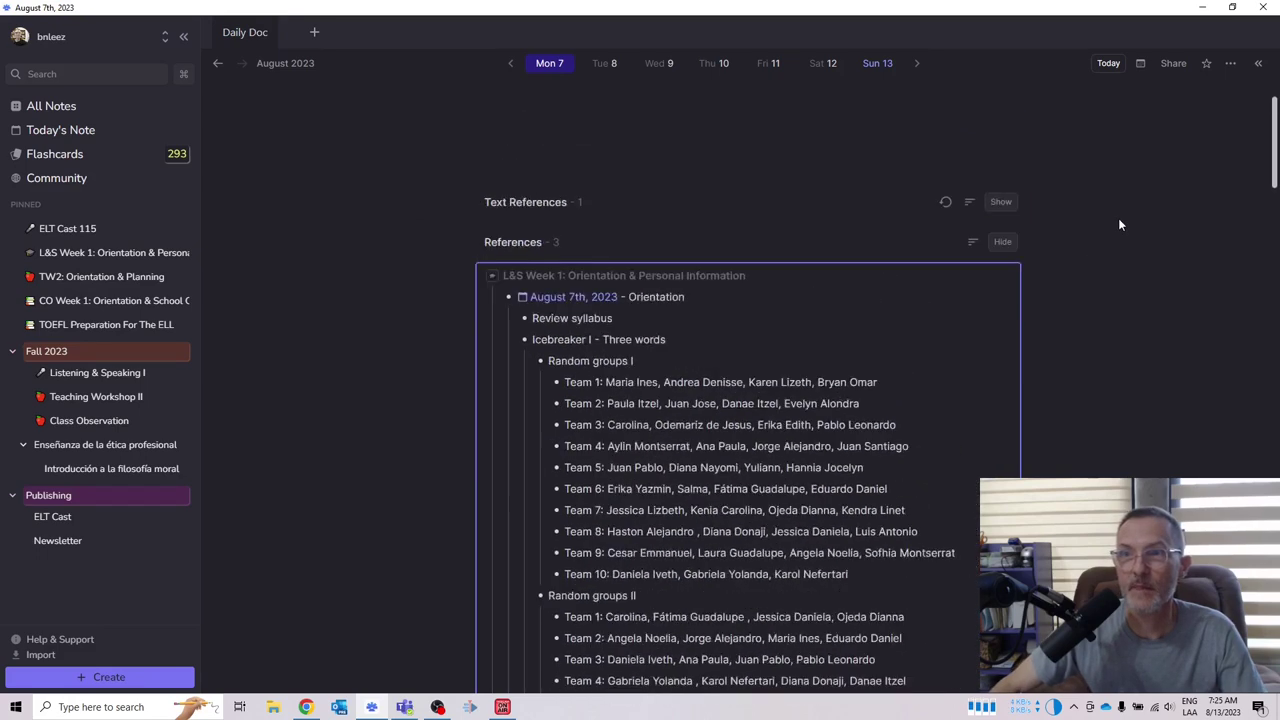
{"action": "scroll", "coordinate": [1123, 226], "scroll_direction": "up", "scroll_amount": 3}
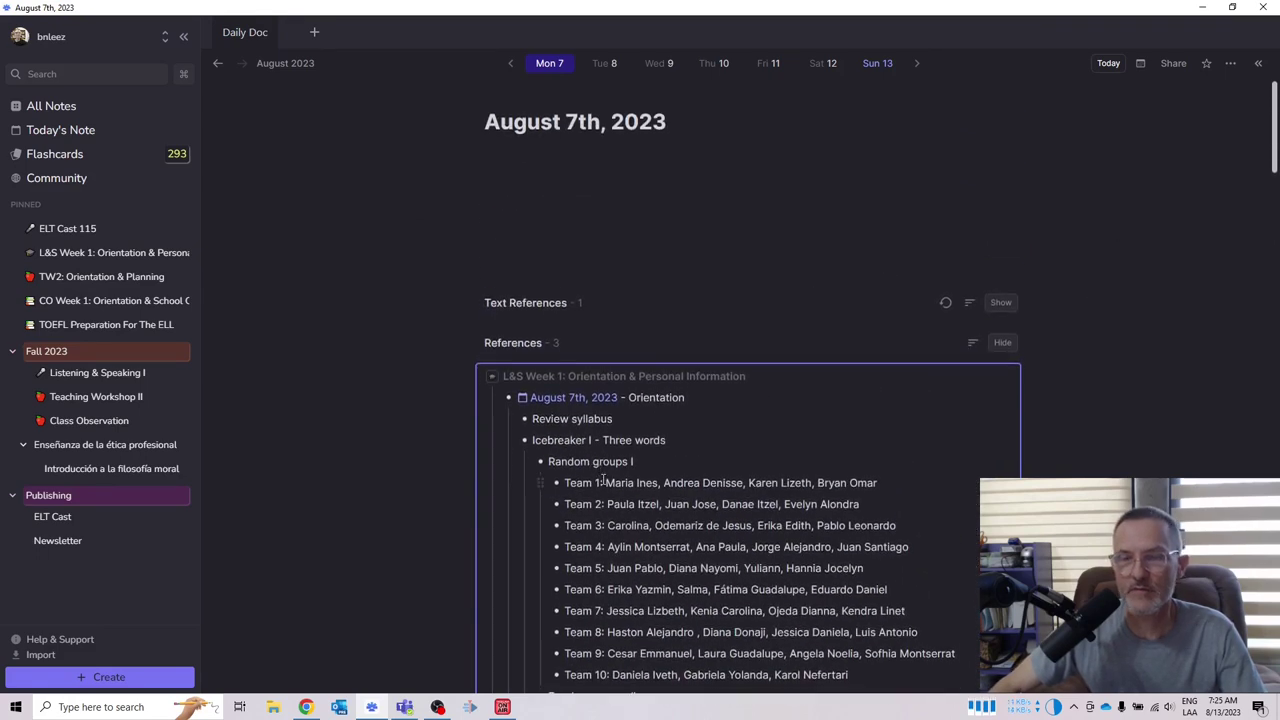
{"action": "scroll", "coordinate": [540, 462], "scroll_direction": "down", "scroll_amount": 2}
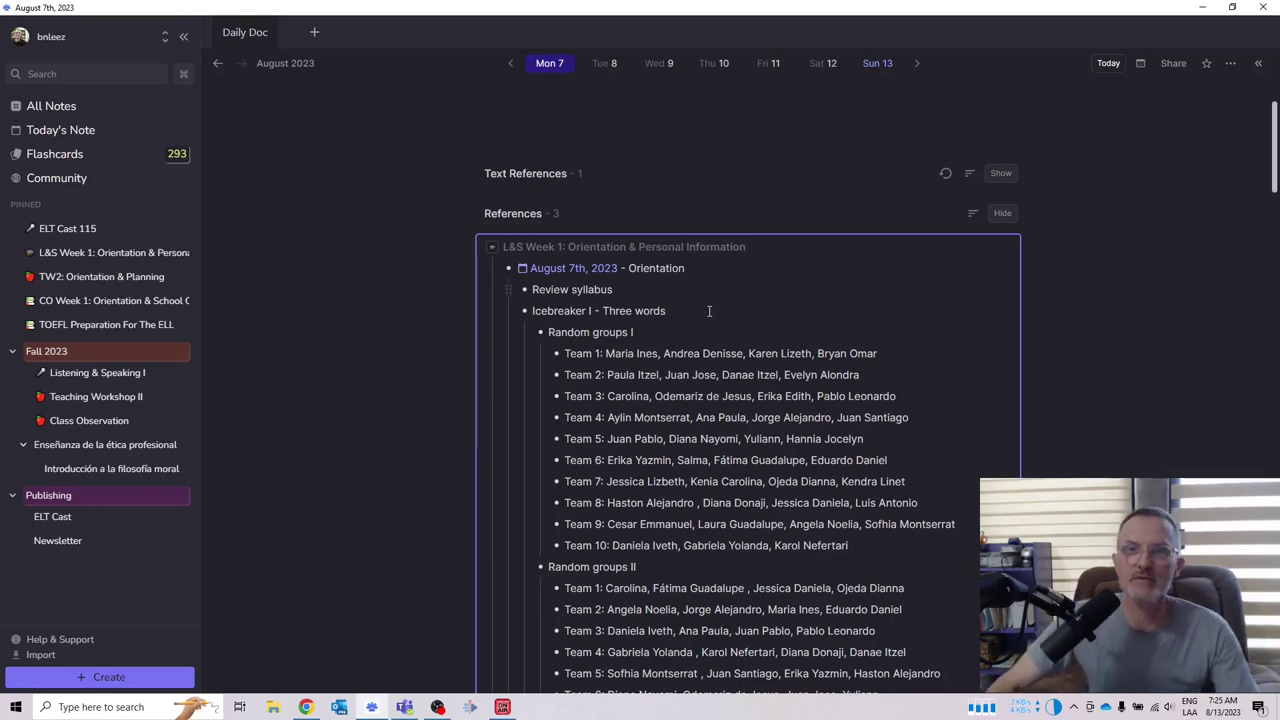
{"action": "mouse_move", "coordinate": [600, 376]}
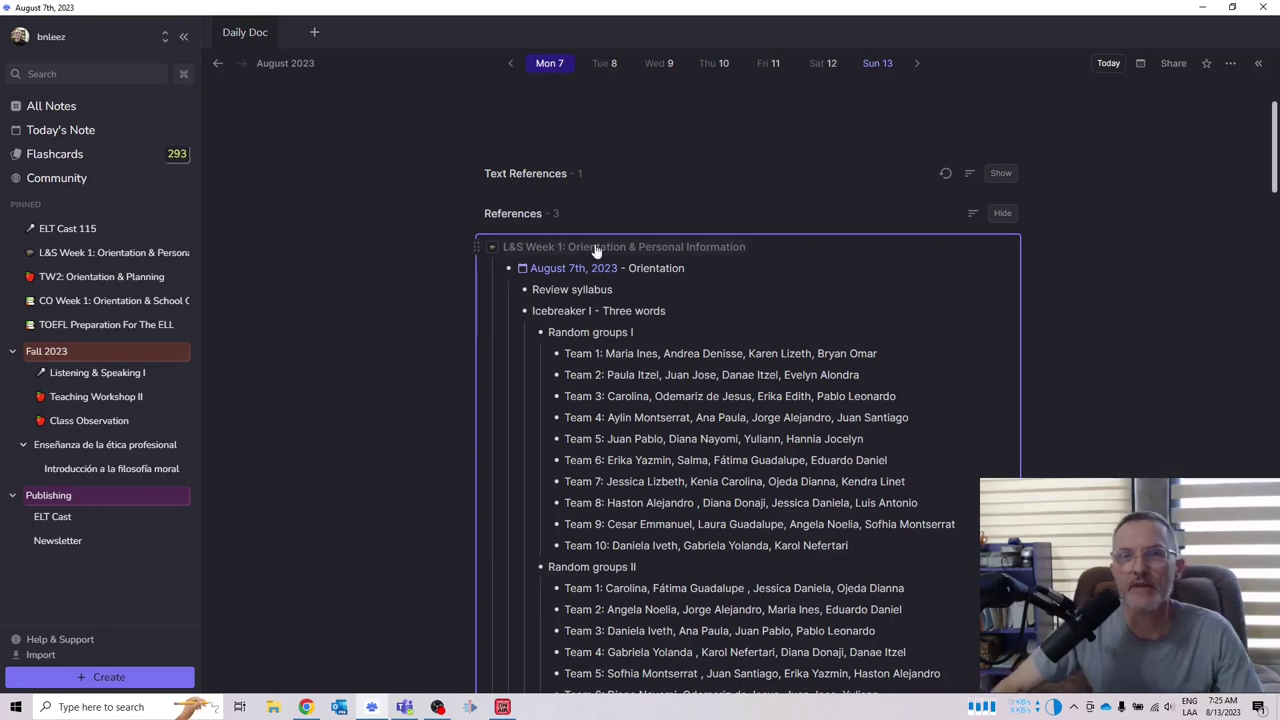
{"action": "left_click", "coordinate": [92, 376]}
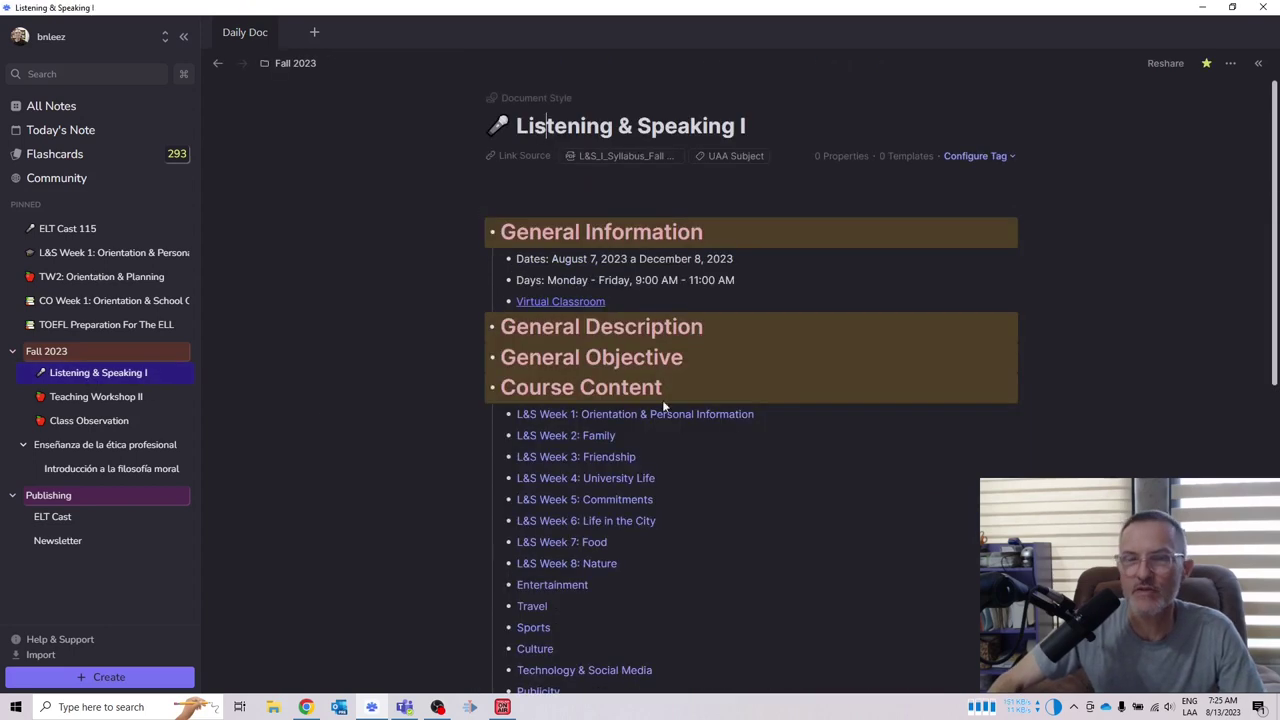
Open L&S Week 1 and review its August 7th Orientation random group teams.
{"action": "left_click", "coordinate": [584, 415]}
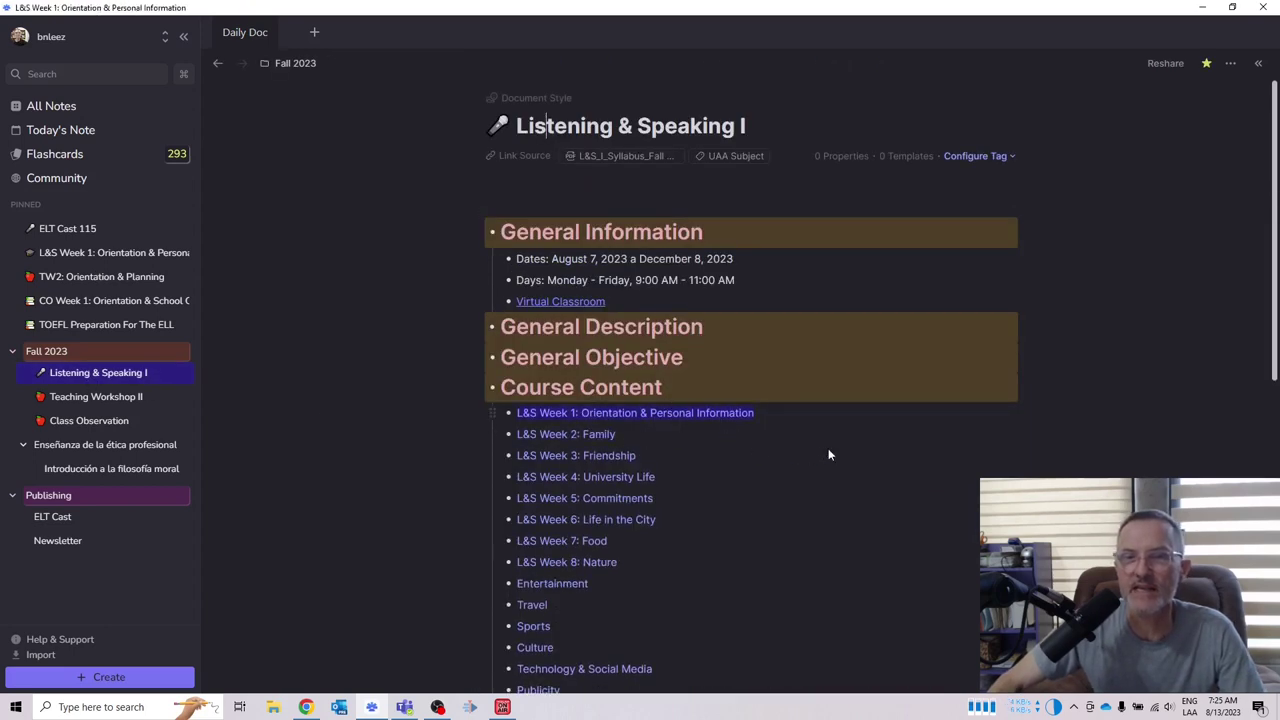
{"action": "scroll", "coordinate": [762, 483], "scroll_direction": "down", "scroll_amount": 6}
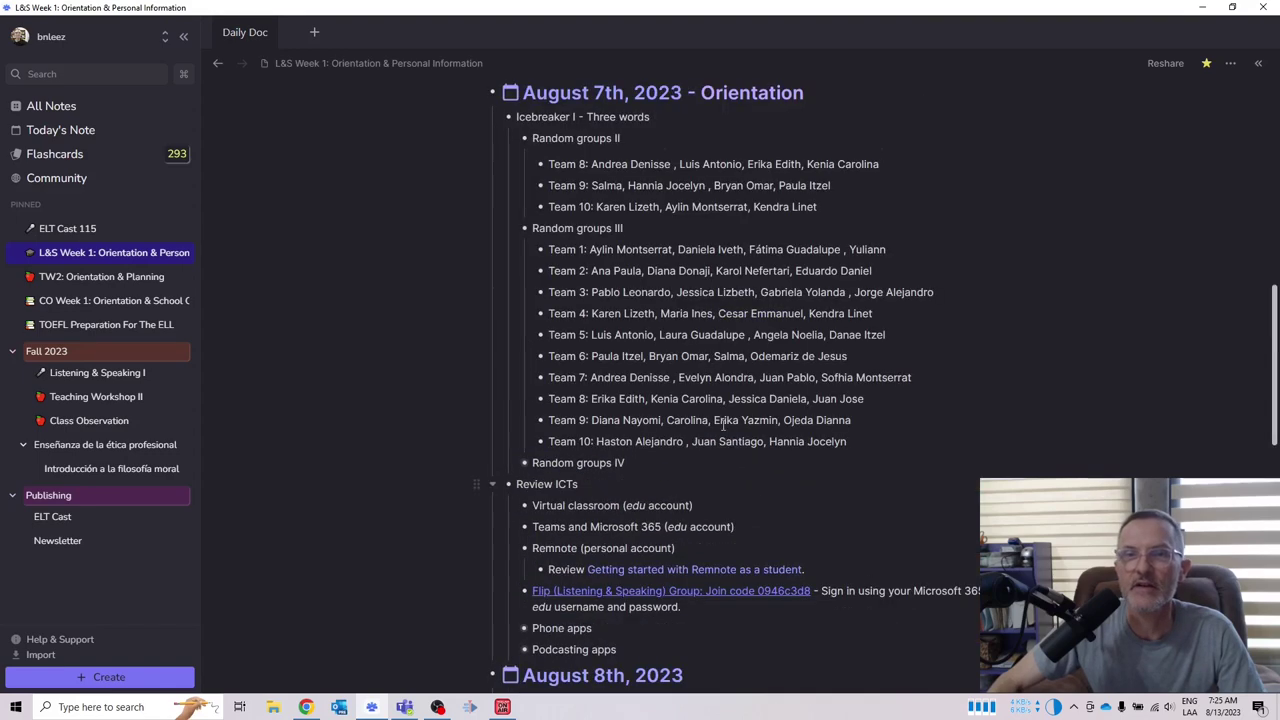
{"action": "scroll", "coordinate": [617, 303], "scroll_direction": "up", "scroll_amount": 2}
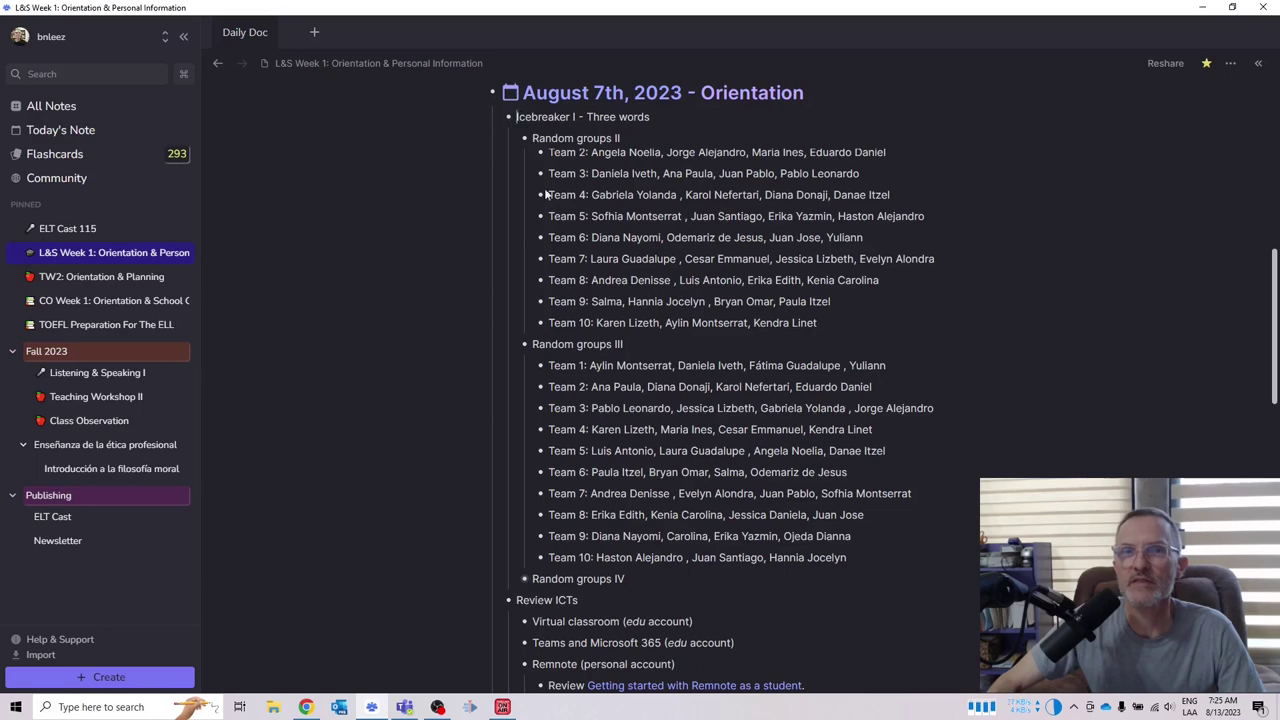
{"action": "scroll", "coordinate": [605, 287], "scroll_direction": "up", "scroll_amount": 3}
{"action": "scroll", "coordinate": [605, 287], "scroll_direction": "up", "scroll_amount": 4}
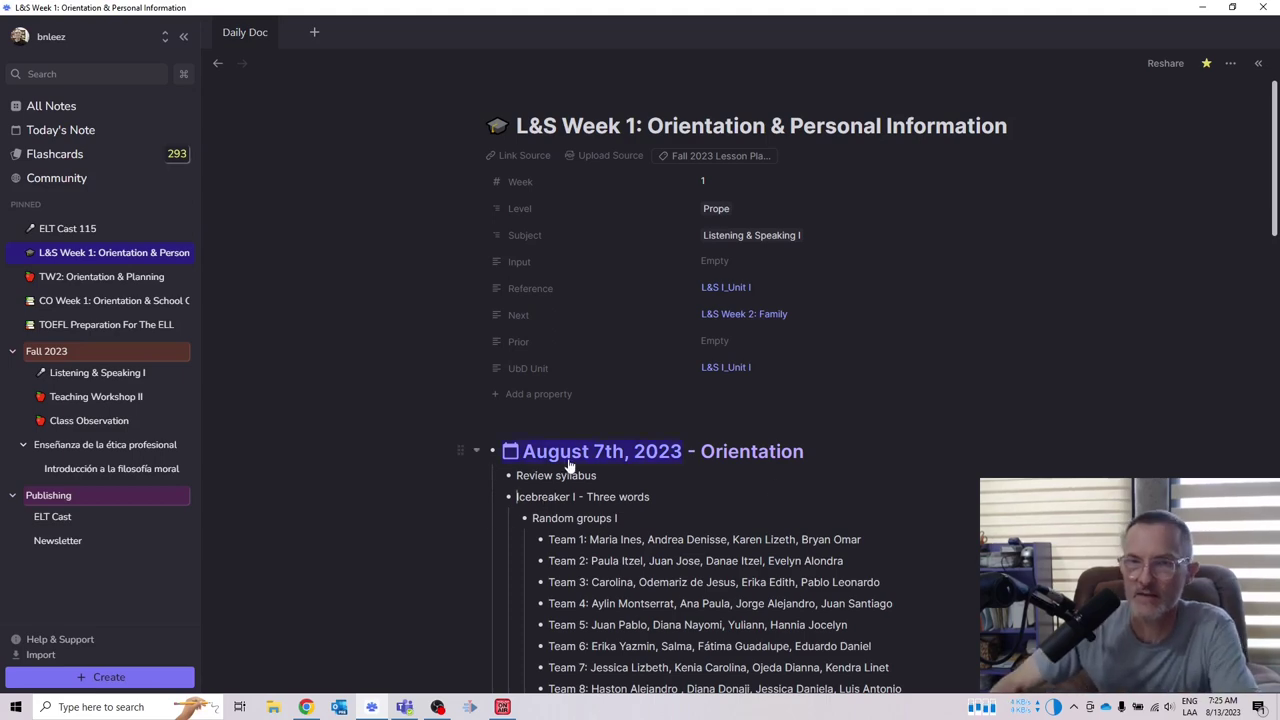
{"action": "scroll", "coordinate": [951, 488], "scroll_direction": "down", "scroll_amount": 2}
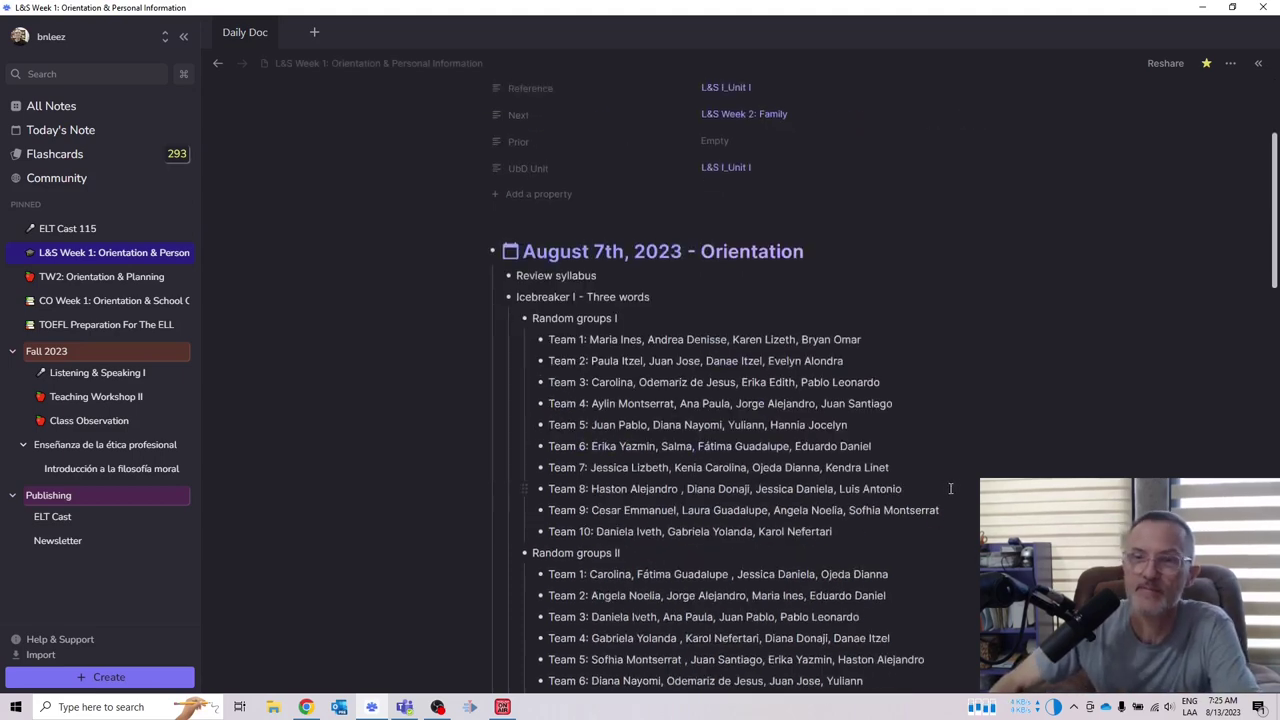
{"action": "scroll", "coordinate": [951, 488], "scroll_direction": "up", "scroll_amount": 3}
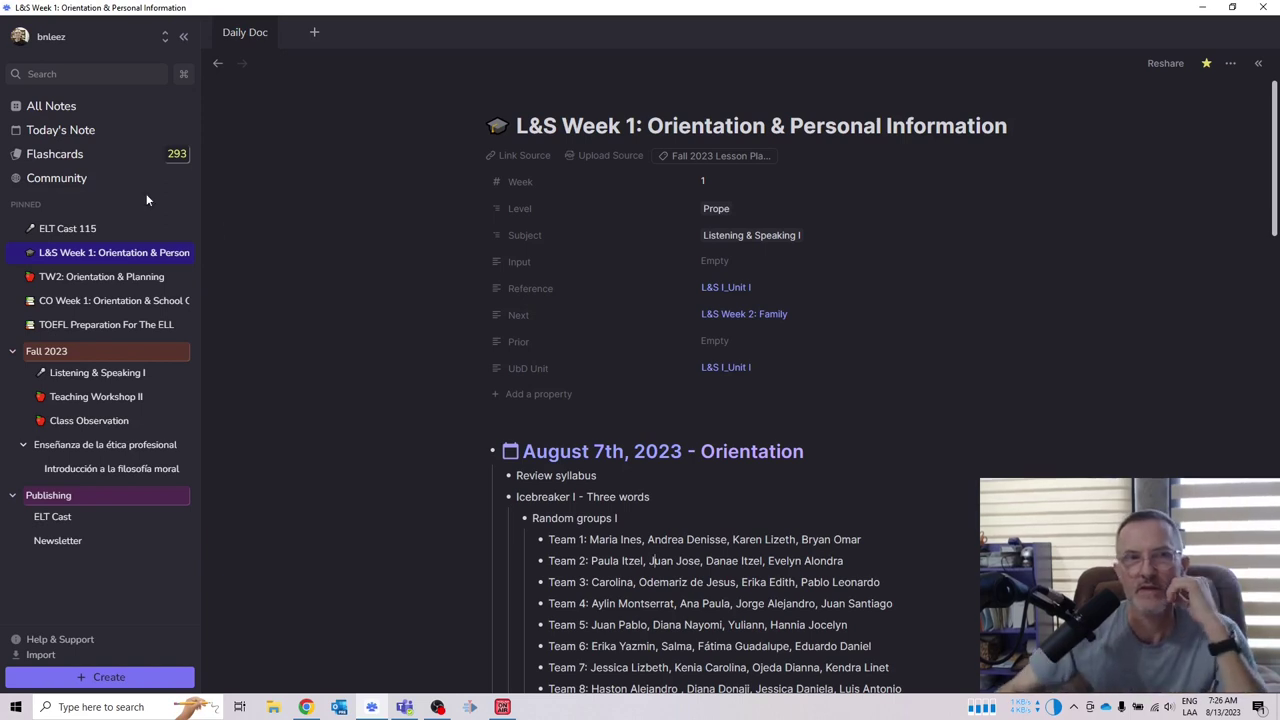
View the Flashcards study summary, then open the TOEFL Preparation For The ELL space.
{"action": "left_click", "coordinate": [72, 158]}
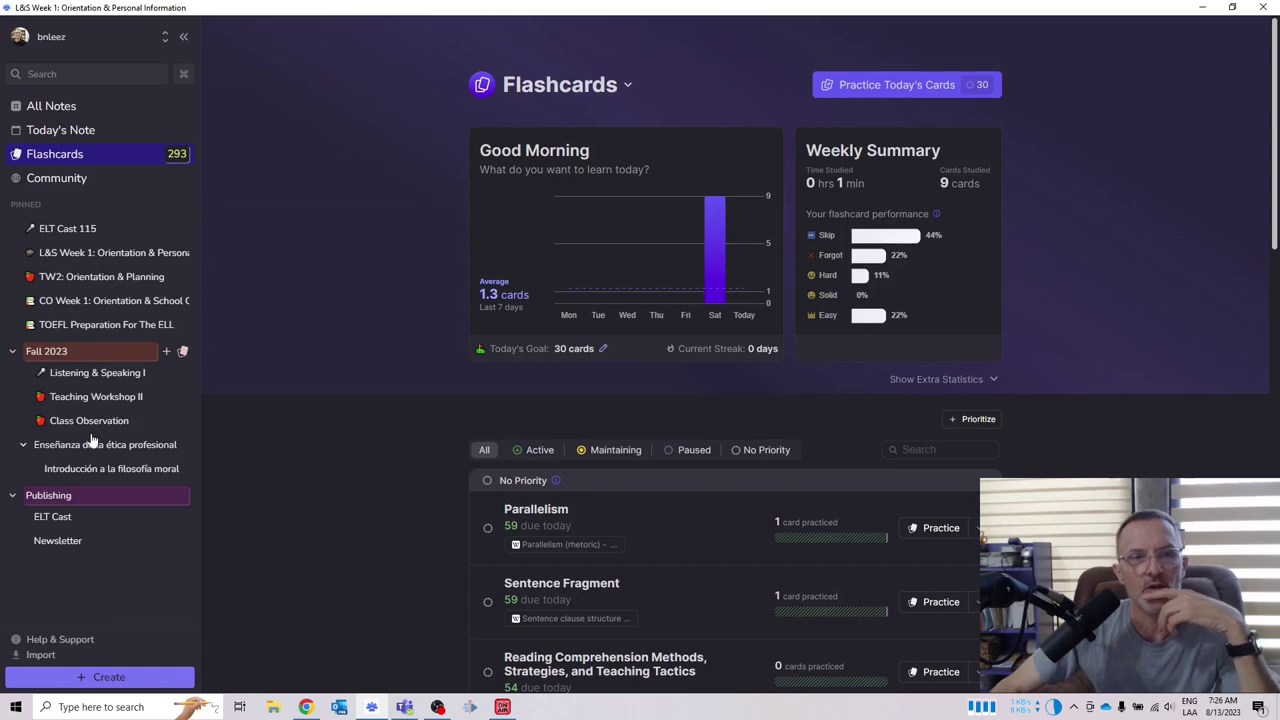
{"action": "left_click", "coordinate": [80, 328]}
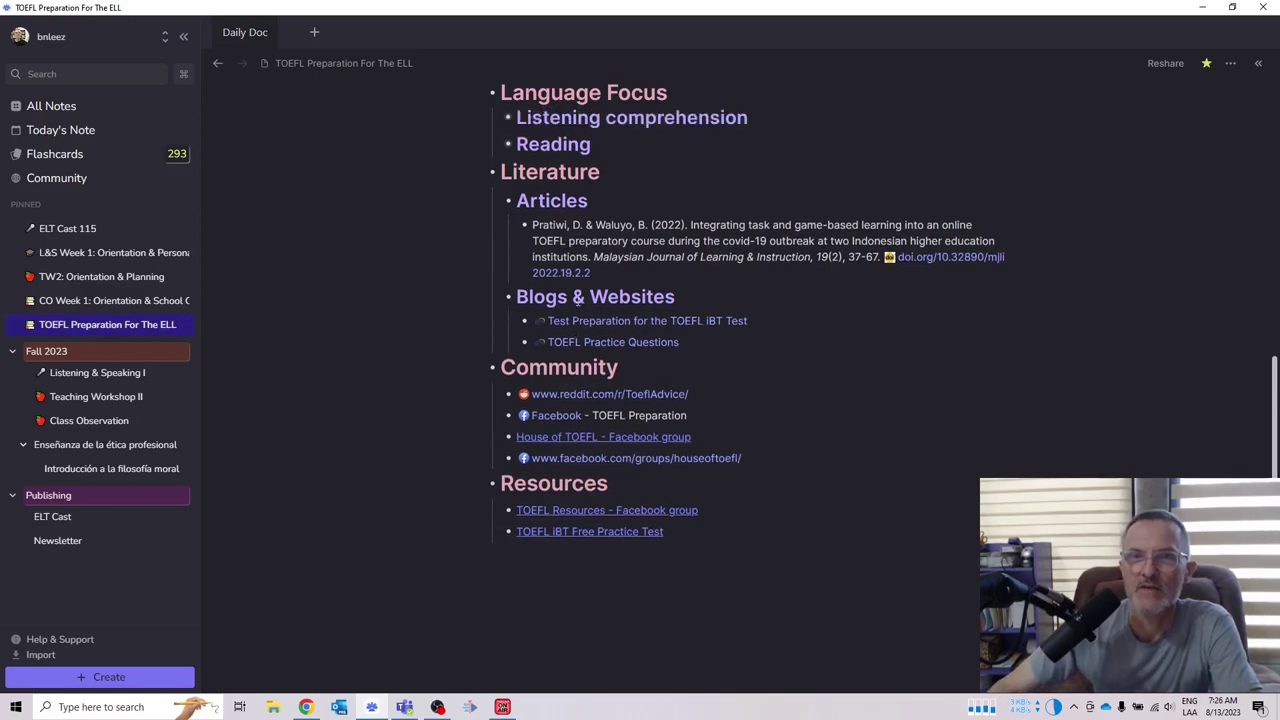
Browse the TOEFL document and expand Grammar into Basic, Intermediate and Advanced lists.
{"action": "scroll", "coordinate": [576, 300], "scroll_direction": "up", "scroll_amount": 4}
{"action": "scroll", "coordinate": [586, 234], "scroll_direction": "up", "scroll_amount": 2}
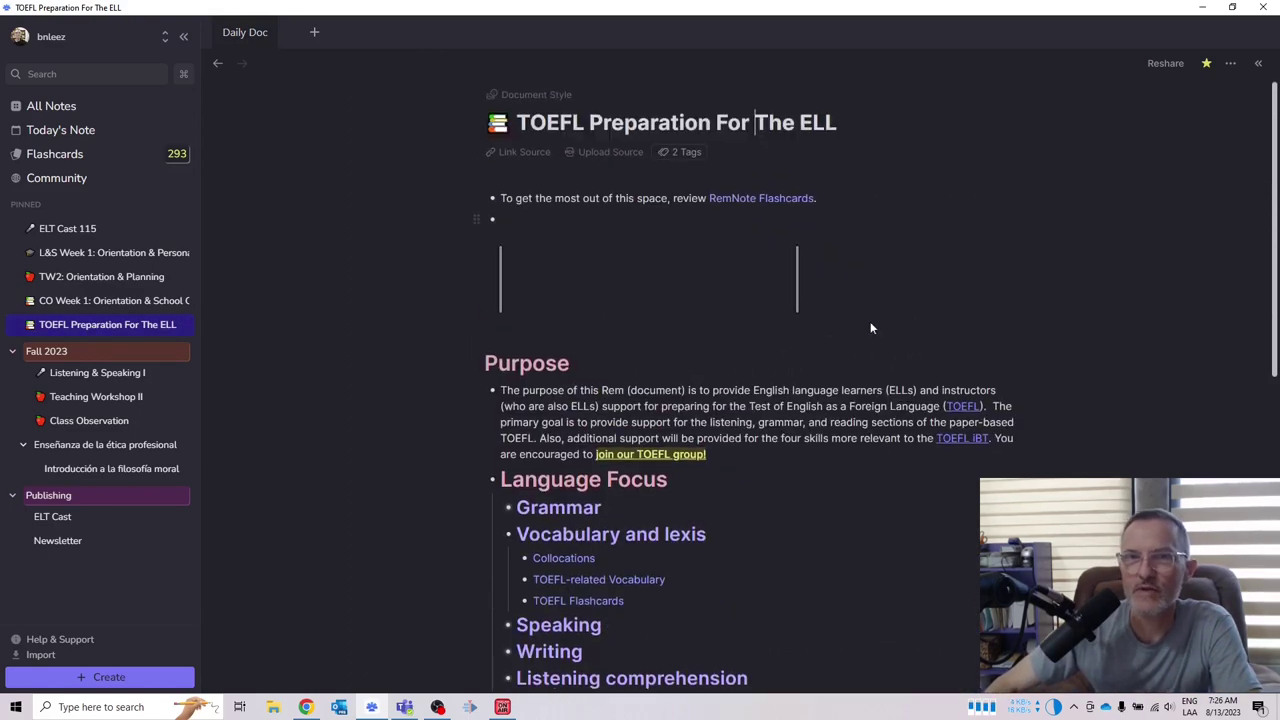
{"action": "scroll", "coordinate": [769, 391], "scroll_direction": "down", "scroll_amount": 2}
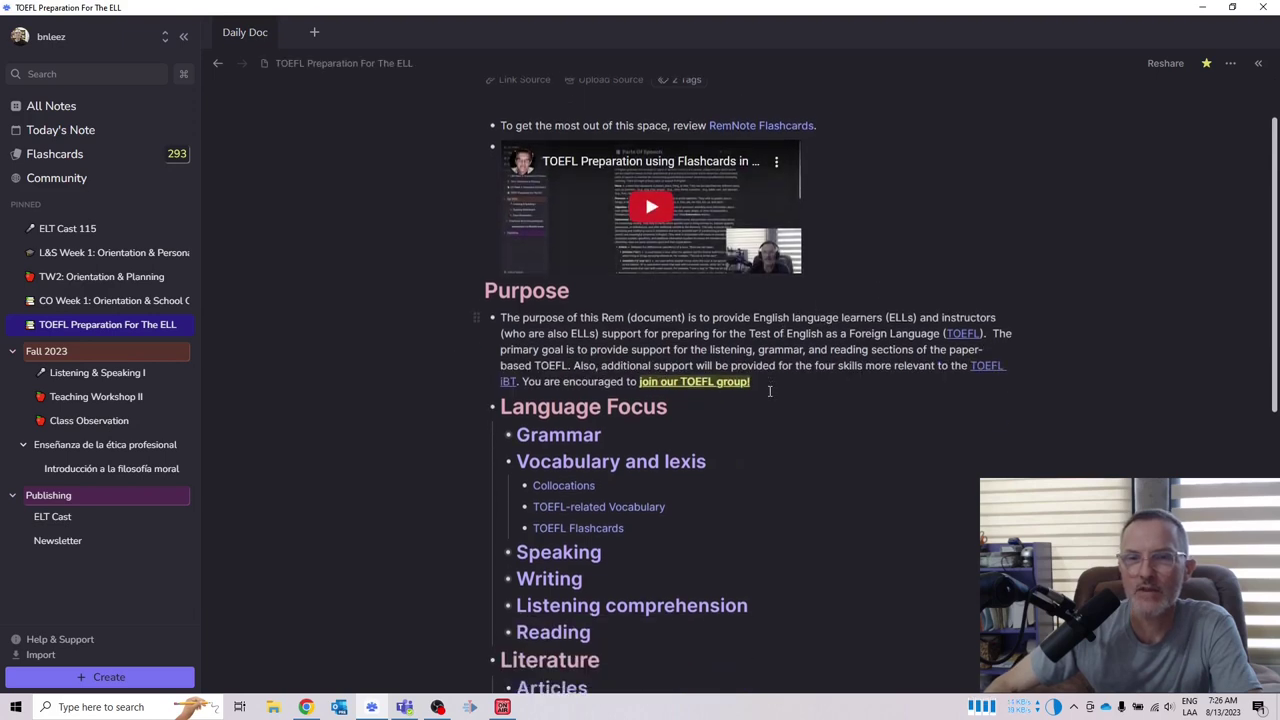
{"action": "scroll", "coordinate": [769, 391], "scroll_direction": "down", "scroll_amount": 1}
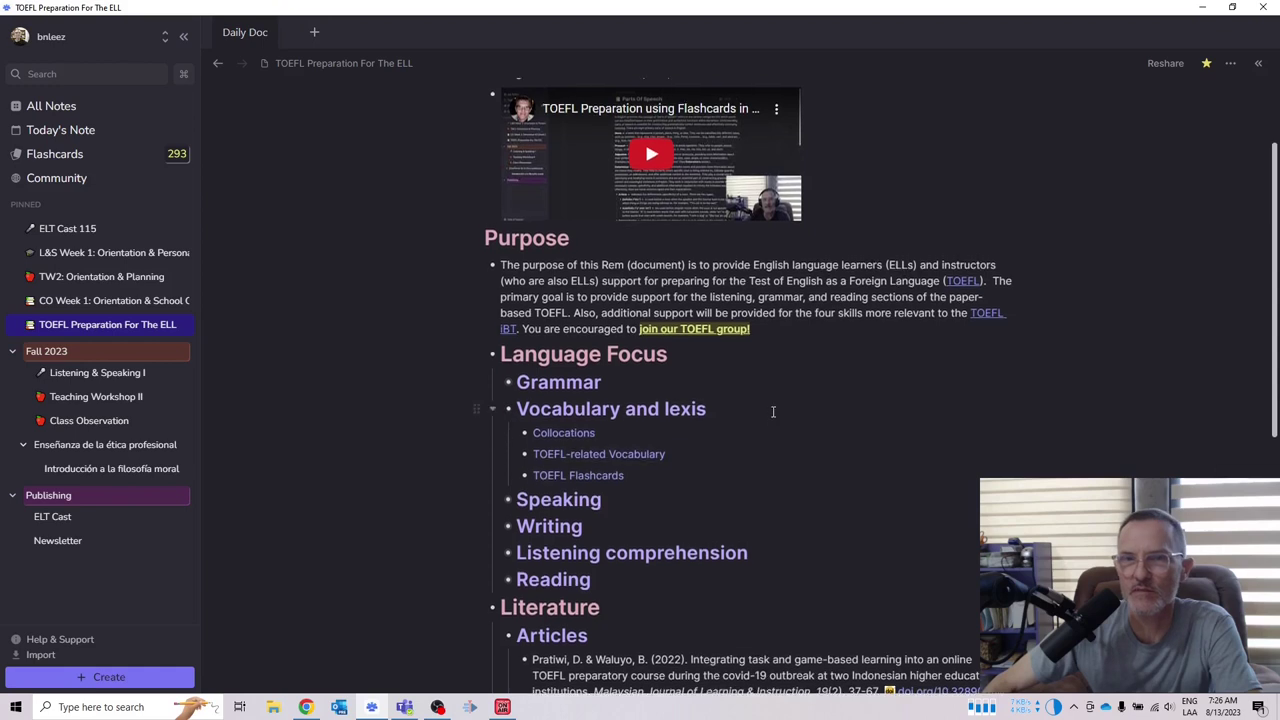
{"action": "scroll", "coordinate": [773, 409], "scroll_direction": "up", "scroll_amount": 2}
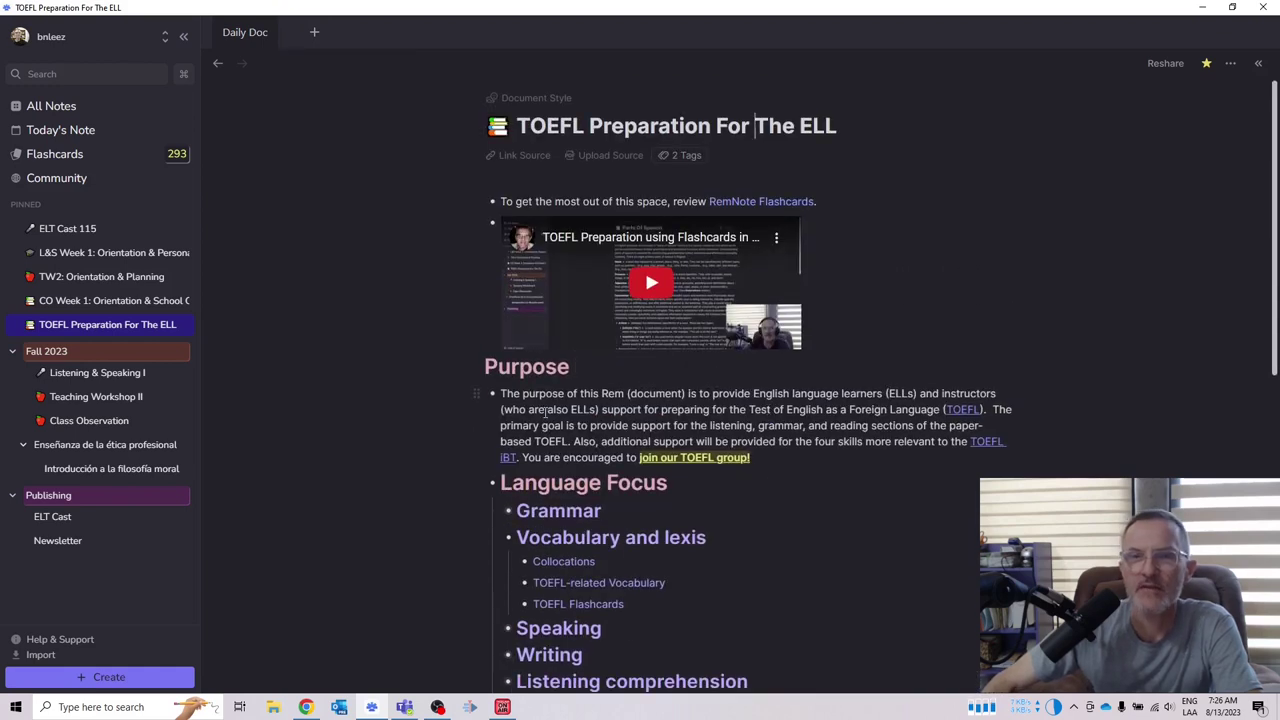
{"action": "scroll", "coordinate": [470, 399], "scroll_direction": "down", "scroll_amount": 1}
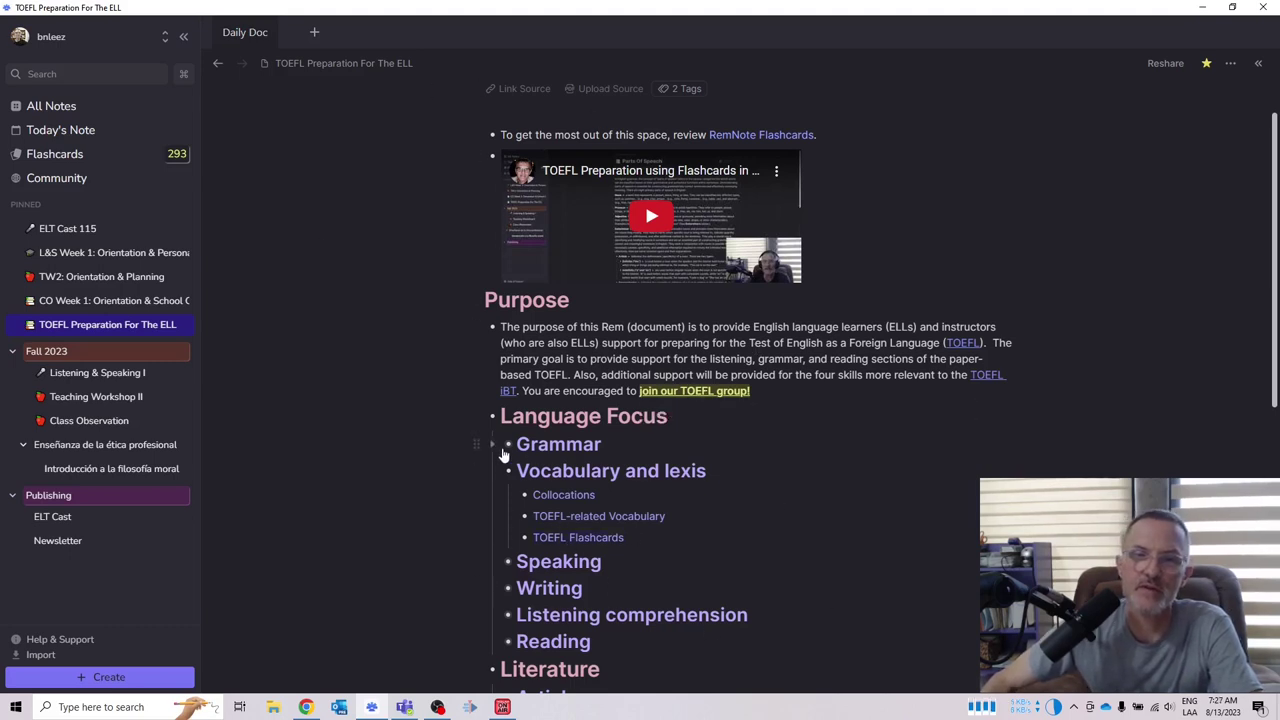
{"action": "left_click", "coordinate": [492, 444]}
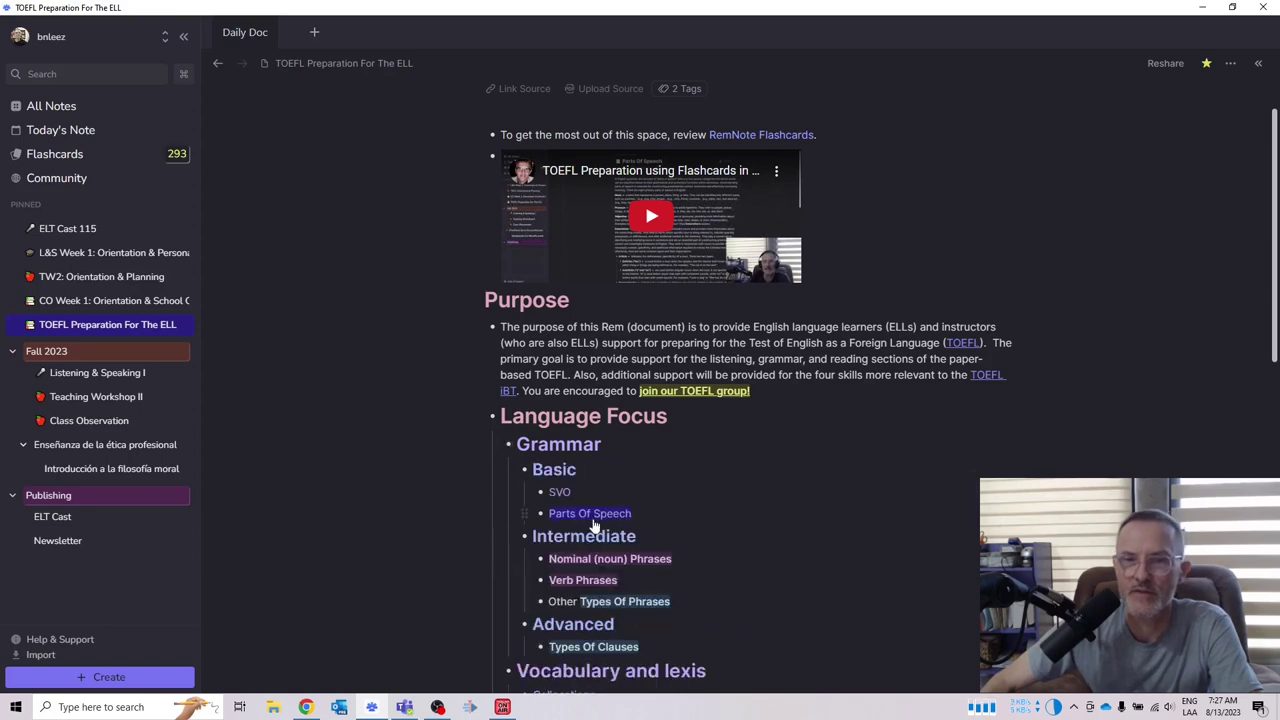
Open the Parts Of Speech note and look over its Noun definition.
{"action": "left_click", "coordinate": [595, 516]}
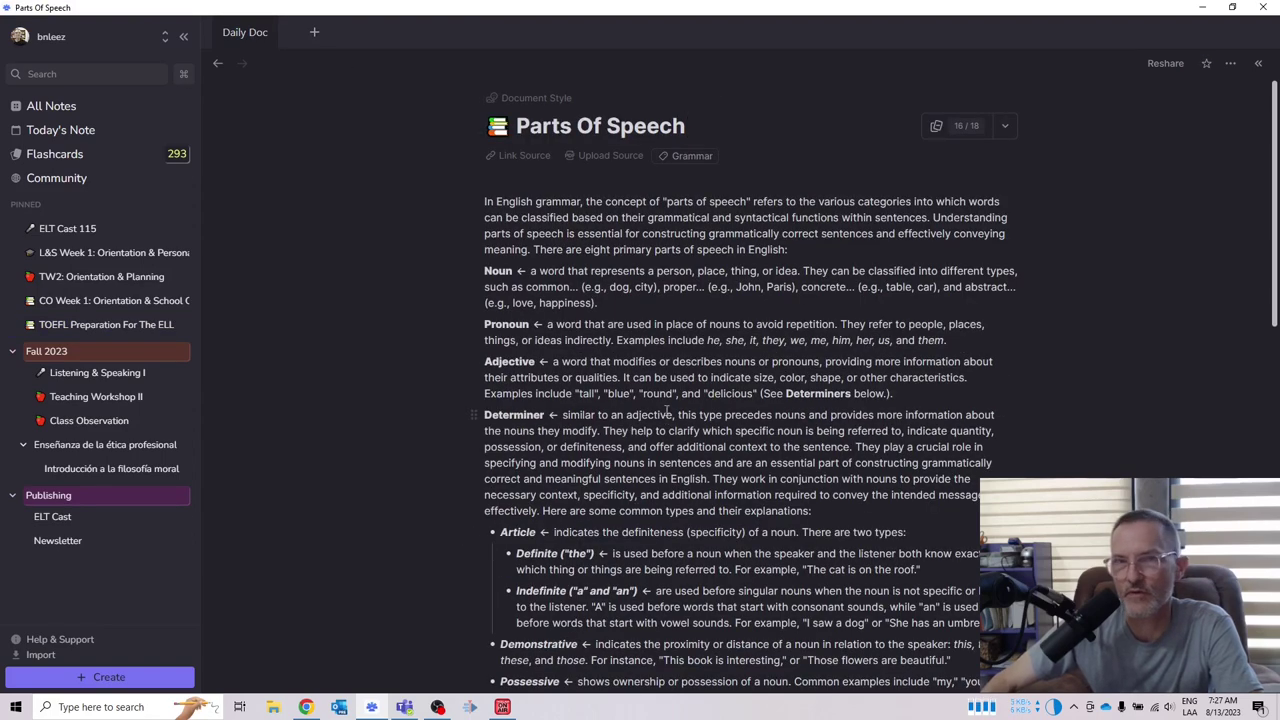
{"action": "left_click", "coordinate": [492, 283]}
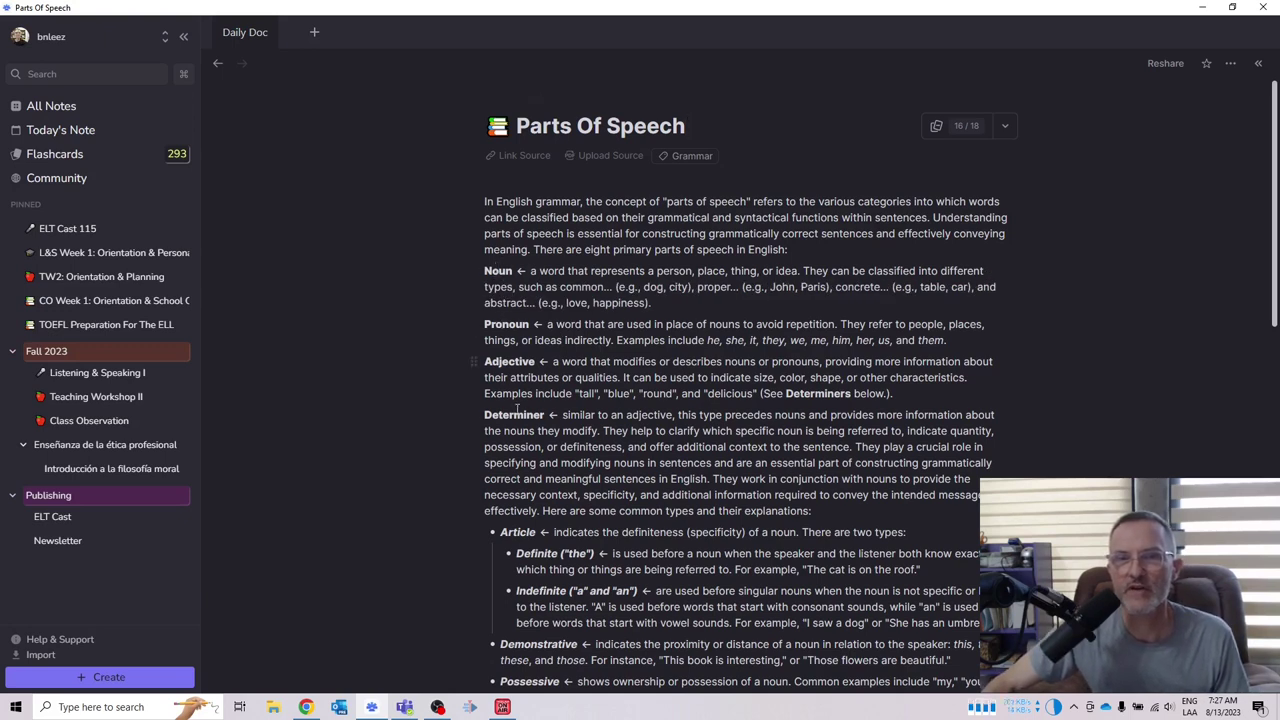
{"action": "scroll", "coordinate": [728, 556], "scroll_direction": "down", "scroll_amount": 1}
{"action": "scroll", "coordinate": [728, 556], "scroll_direction": "down", "scroll_amount": 1}
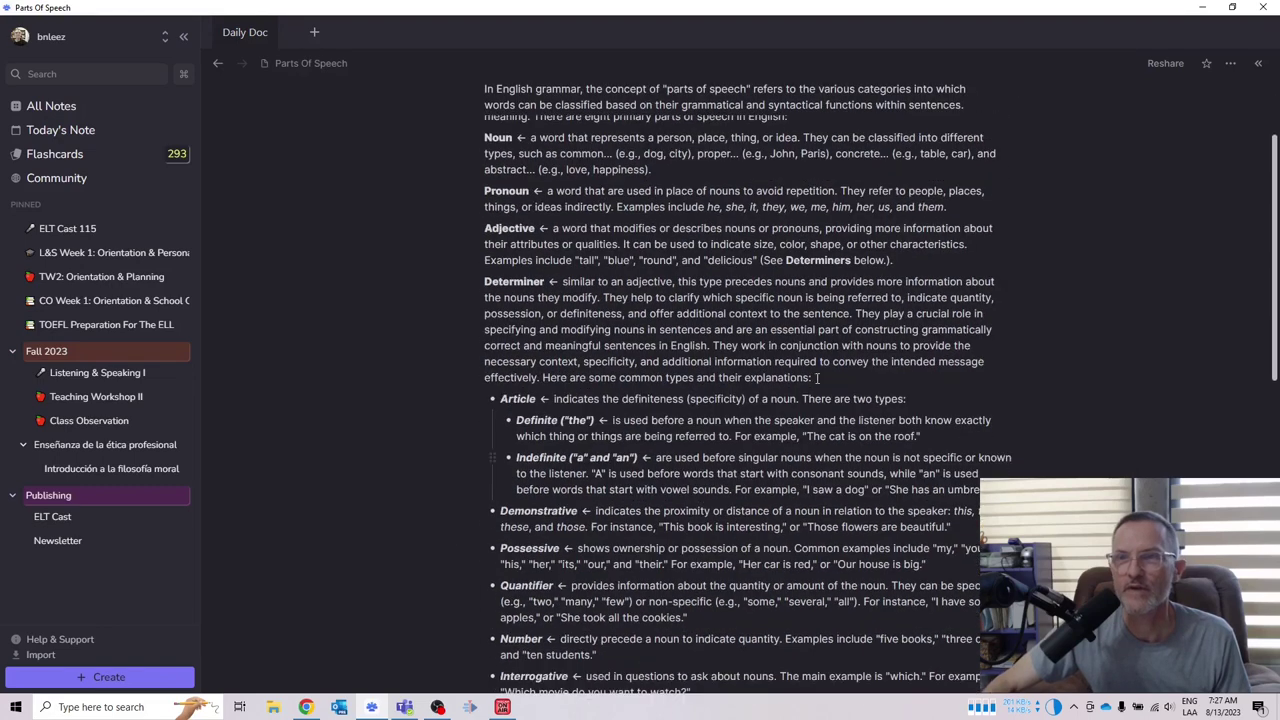
{"action": "scroll", "coordinate": [850, 350], "scroll_direction": "up", "scroll_amount": 3}
{"action": "left_click", "coordinate": [965, 128]}
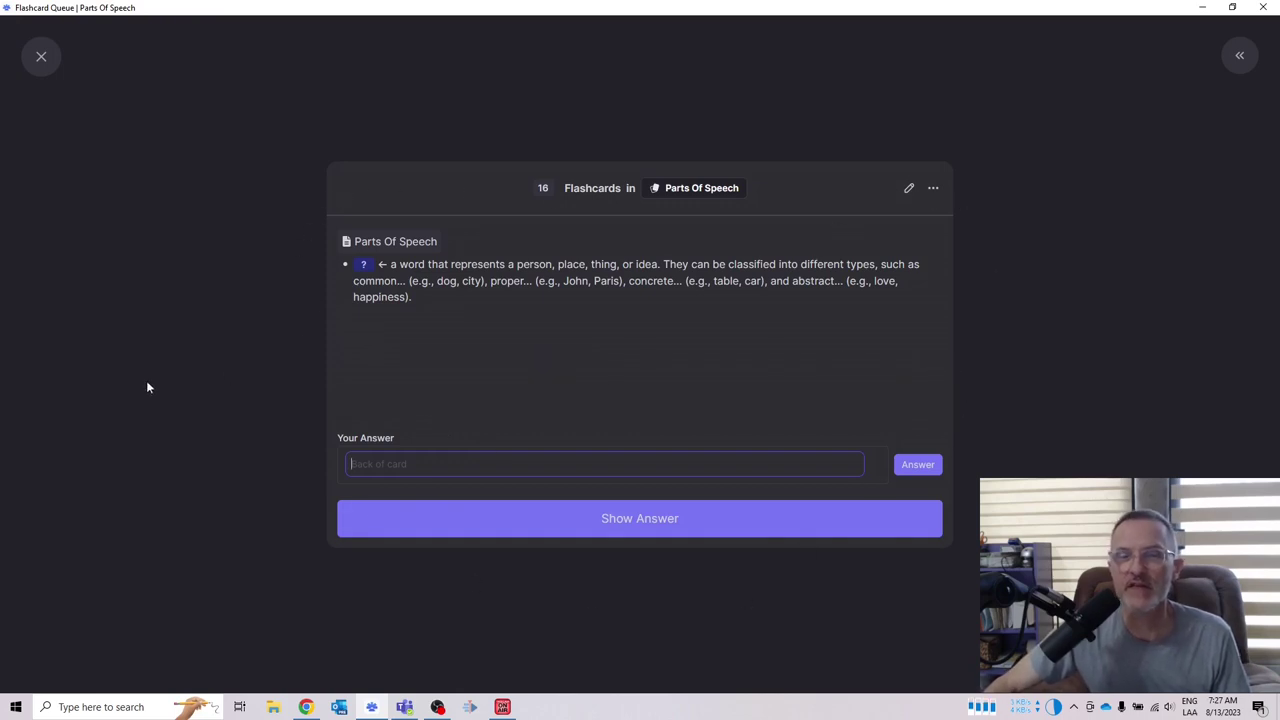
{"action": "left_click", "coordinate": [224, 369]}
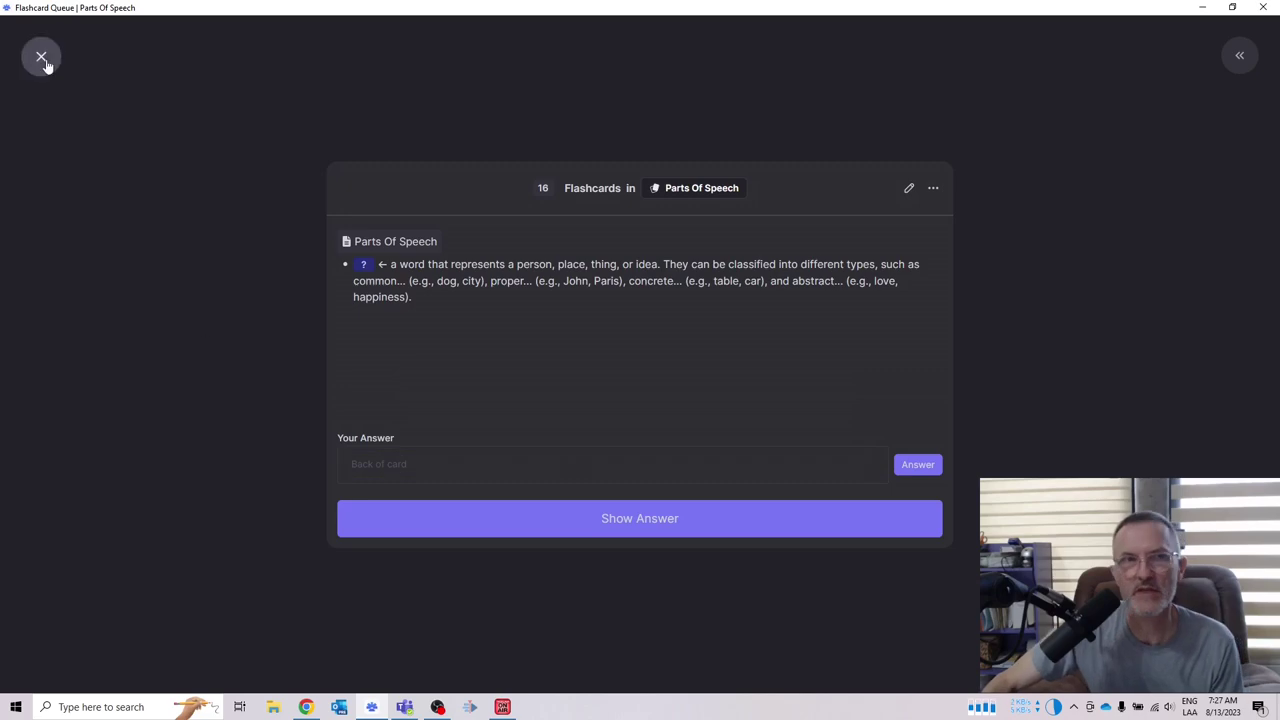
Close the flashcard queue to return to the Parts Of Speech note.
{"action": "left_click", "coordinate": [38, 54]}
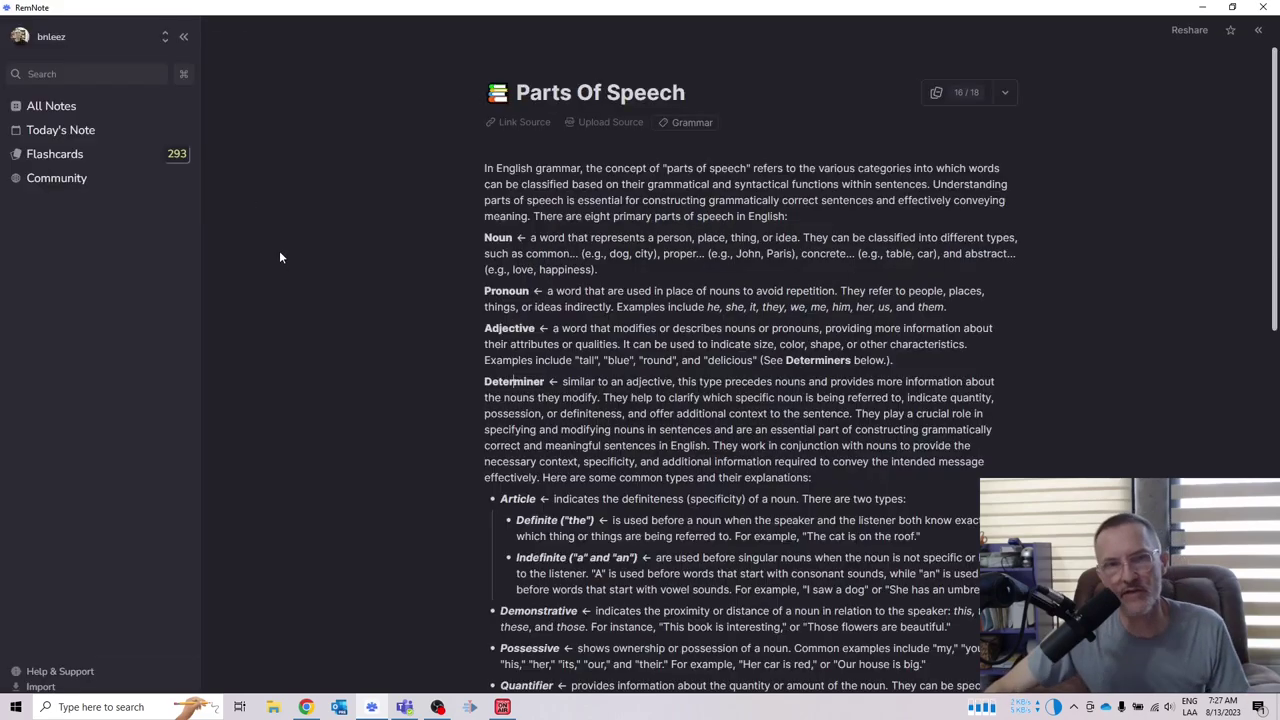